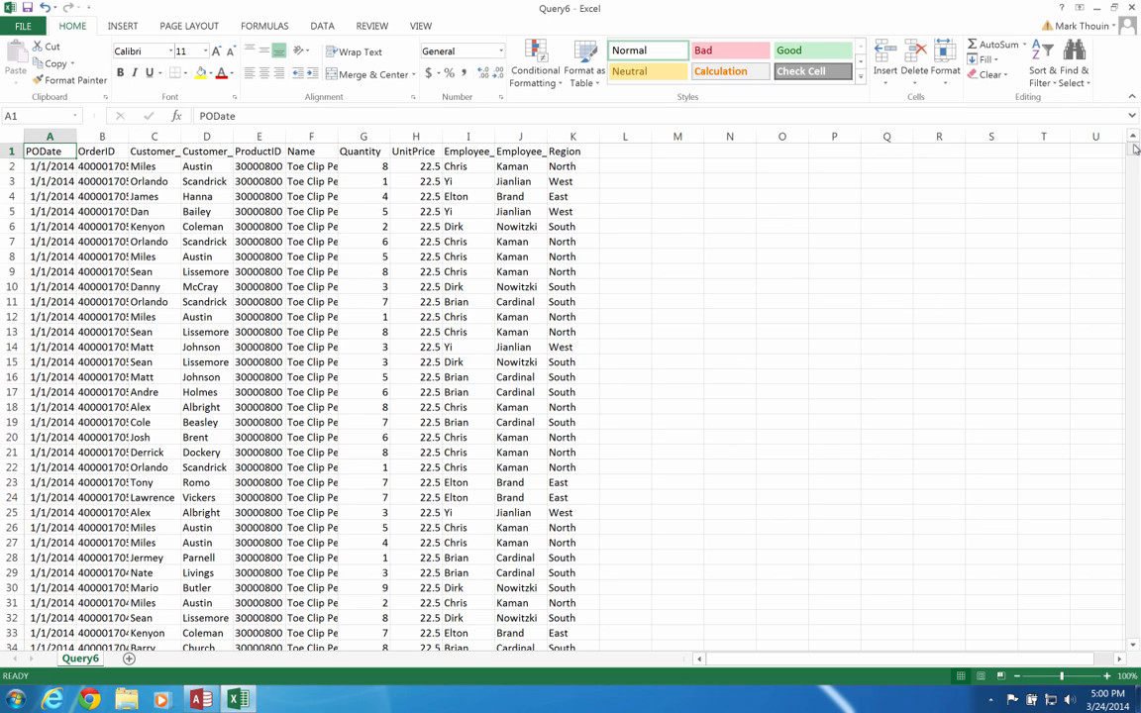
# Auto-fit the widths of the PODate, OrderID and Name columns in the Query6 sheet to their contents
pyautogui.moveTo(1135, 149); pyautogui.dragTo(1025, 596)
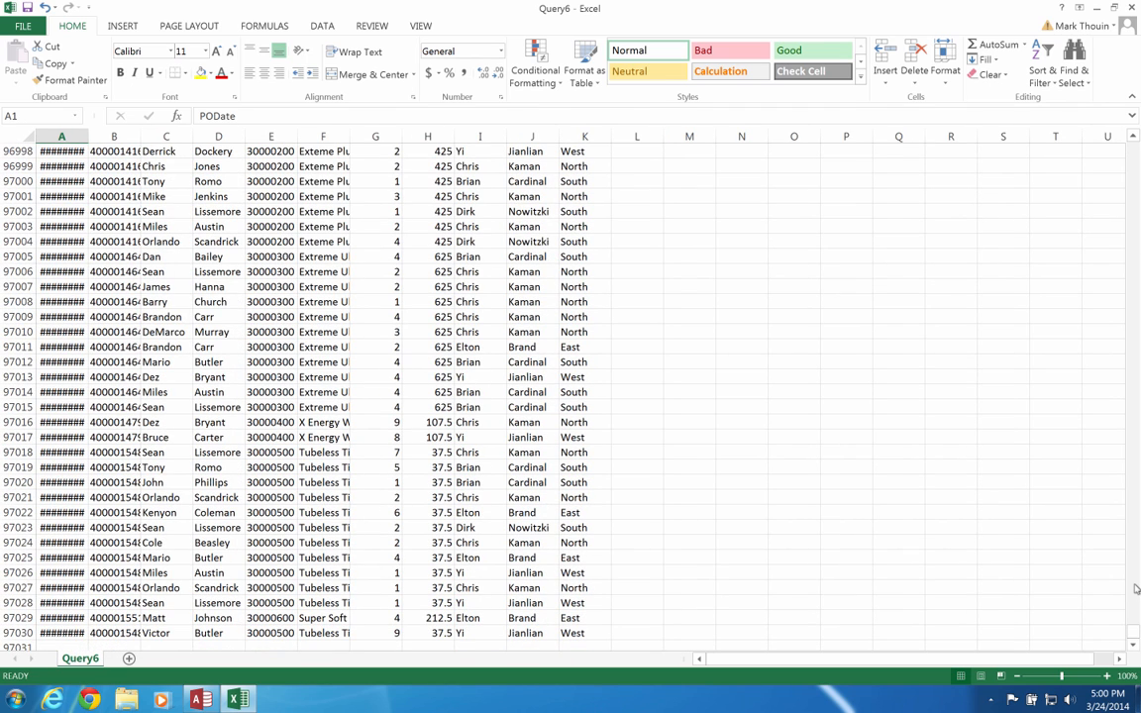
pyautogui.scroll(-1, 1021, 589)
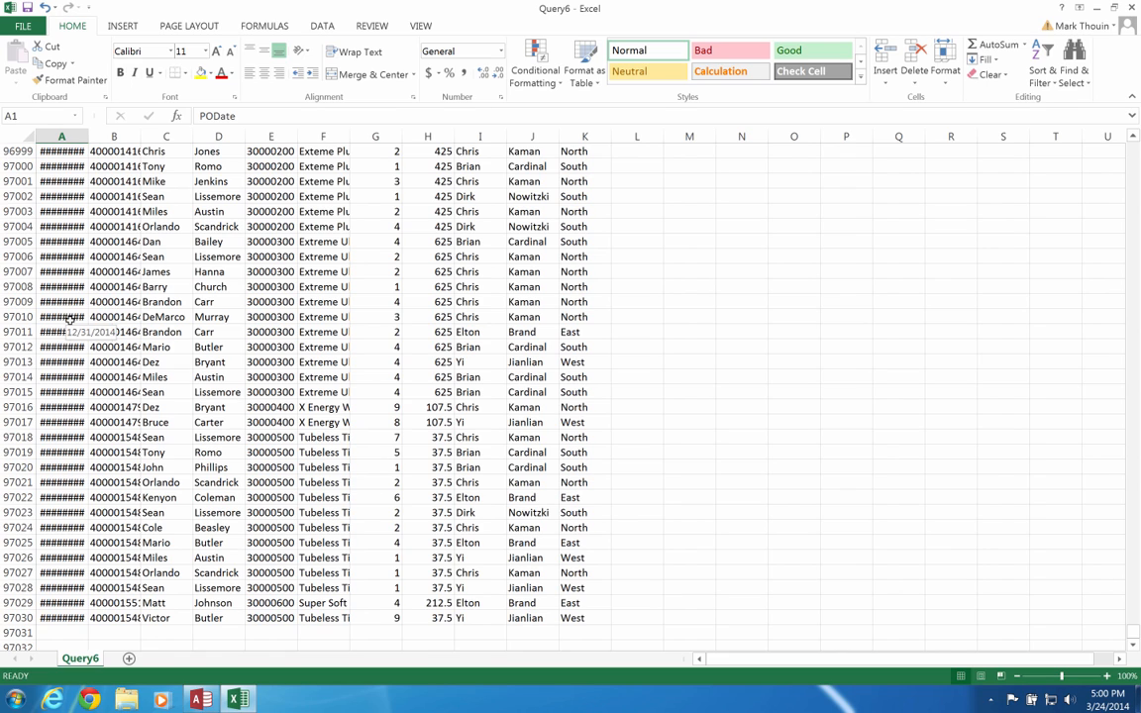
pyautogui.doubleClick(87, 137)
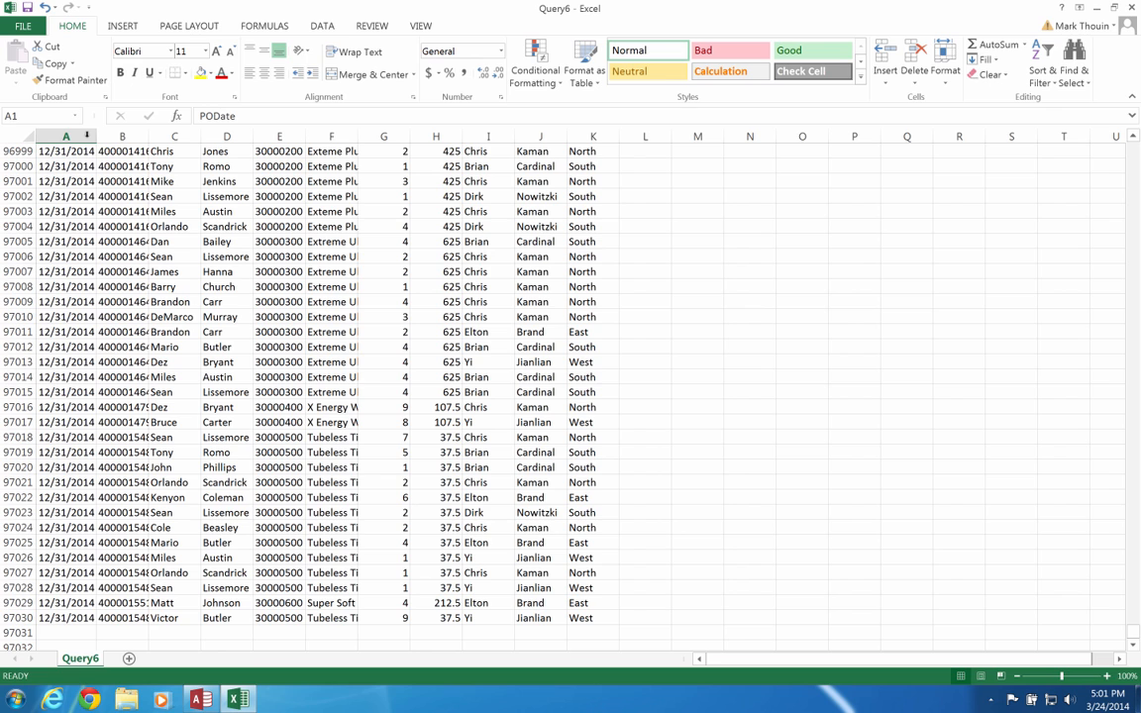
pyautogui.doubleClick(149, 136)
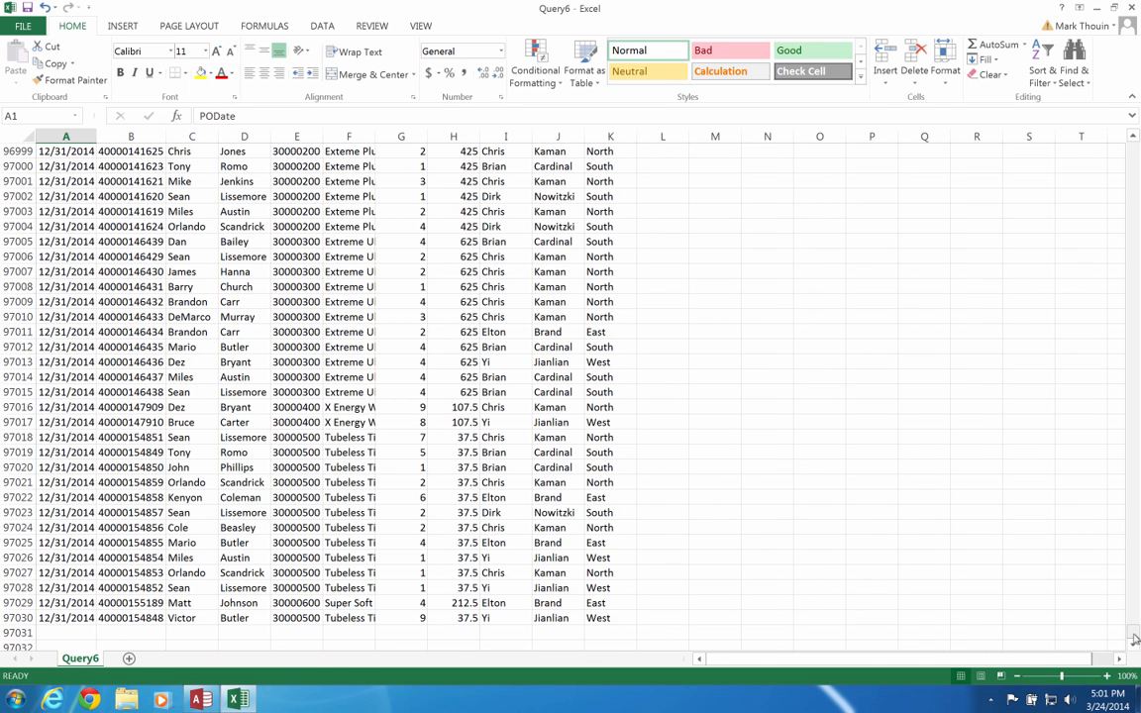
pyautogui.moveTo(1135, 630); pyautogui.dragTo(1135, 149)
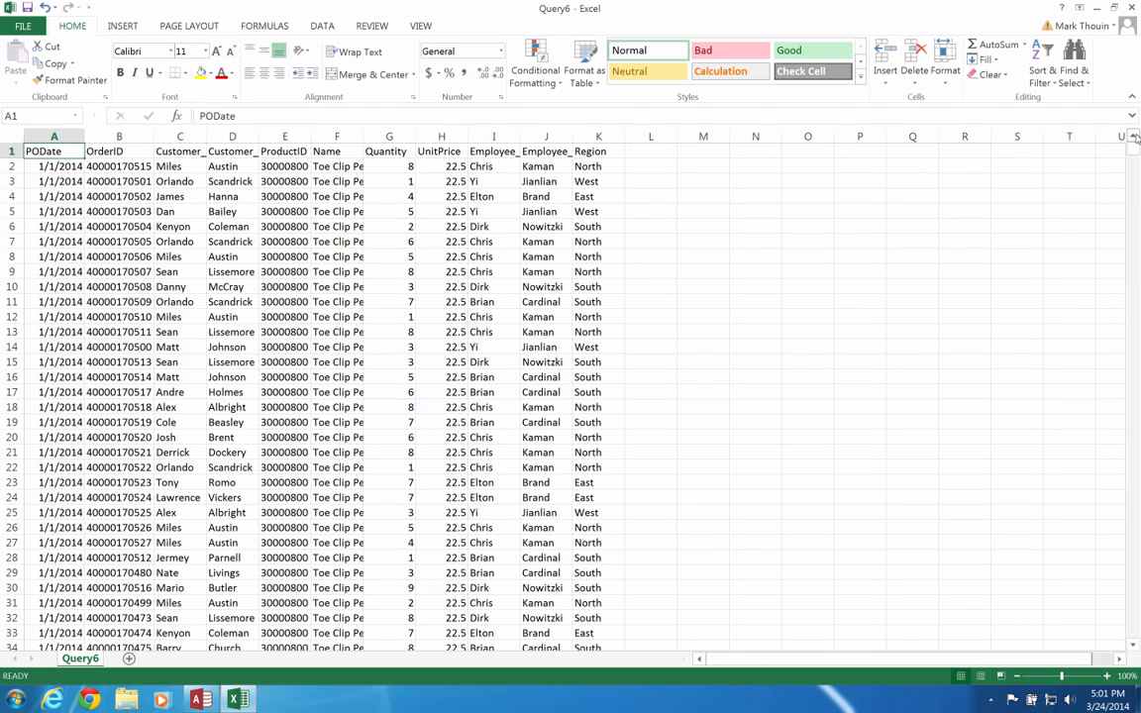
pyautogui.doubleClick(362, 136)
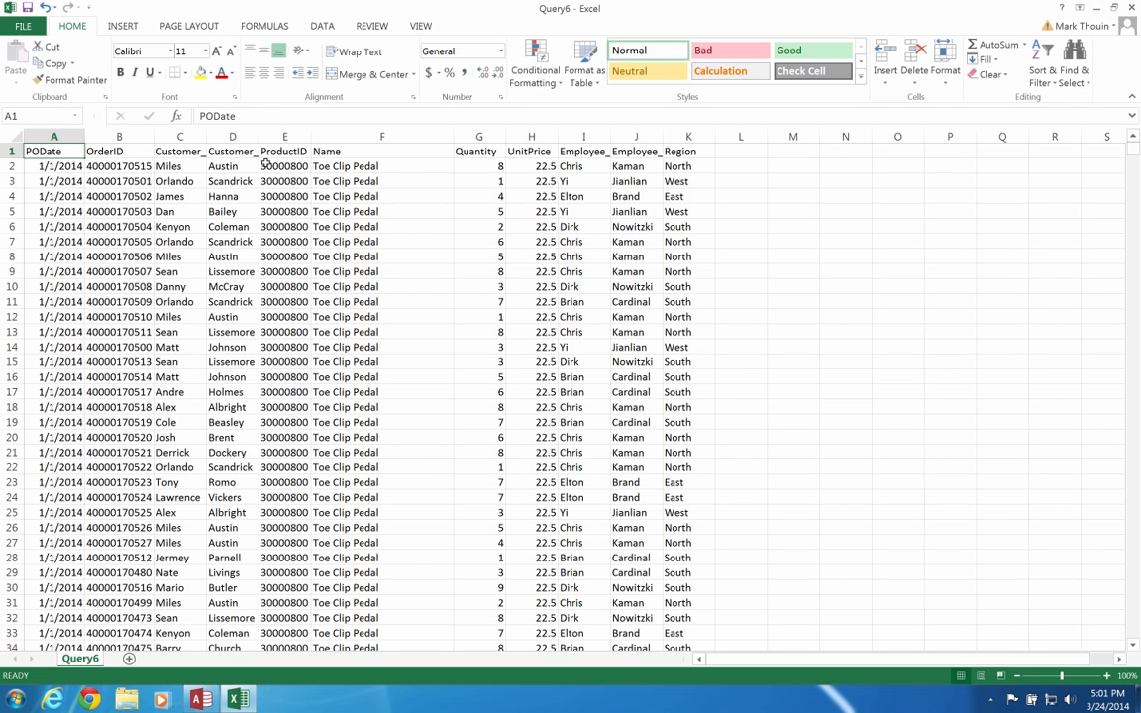
# Switch to the Pearson eText in Chrome and read the Case 3 instructions for Pivot Table 1 – Customer Sales by Product
pyautogui.hotkey('ctrl', 'Left')
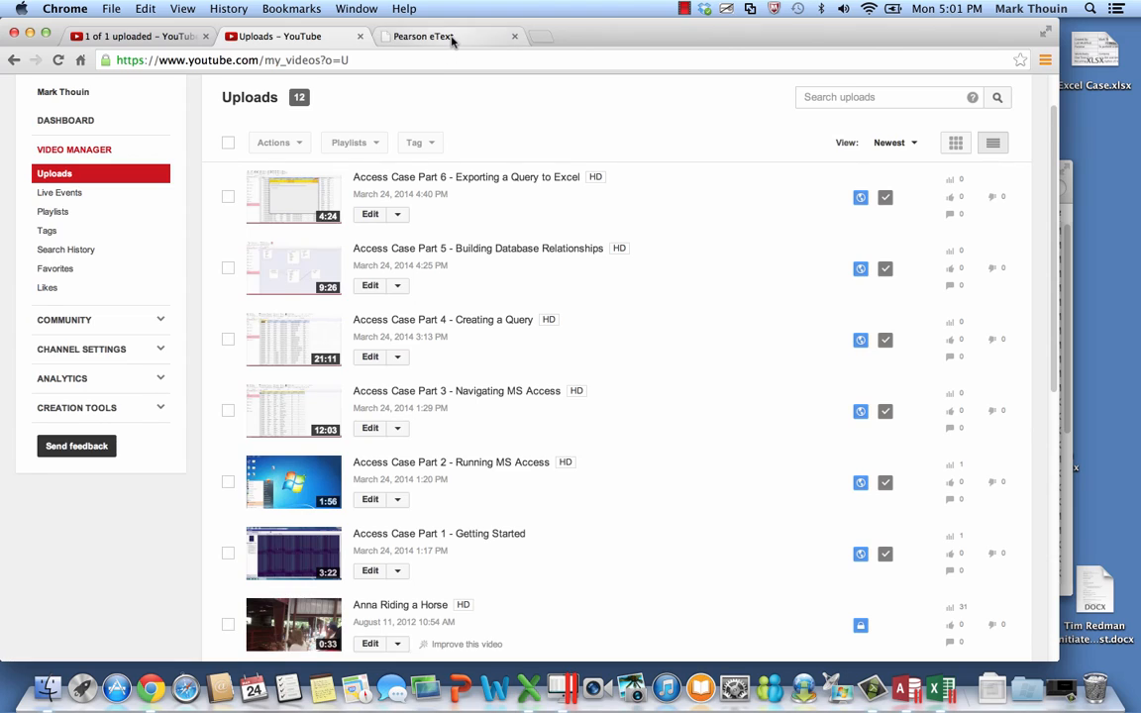
pyautogui.click(452, 37)
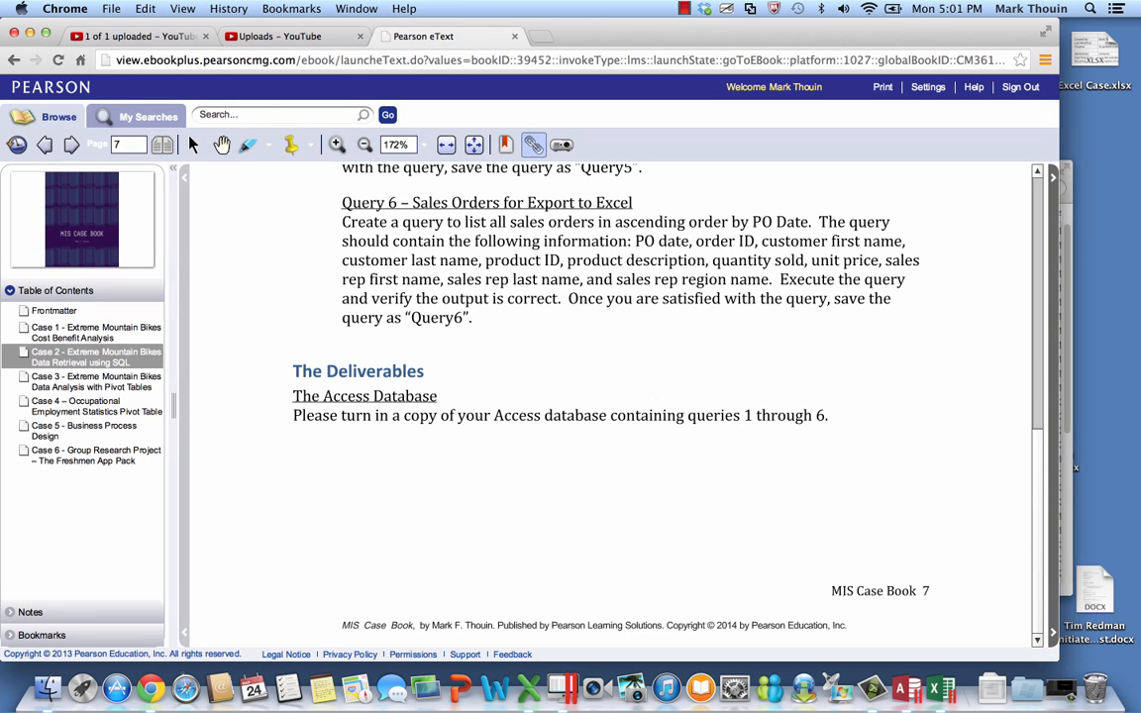
pyautogui.click(1053, 630)
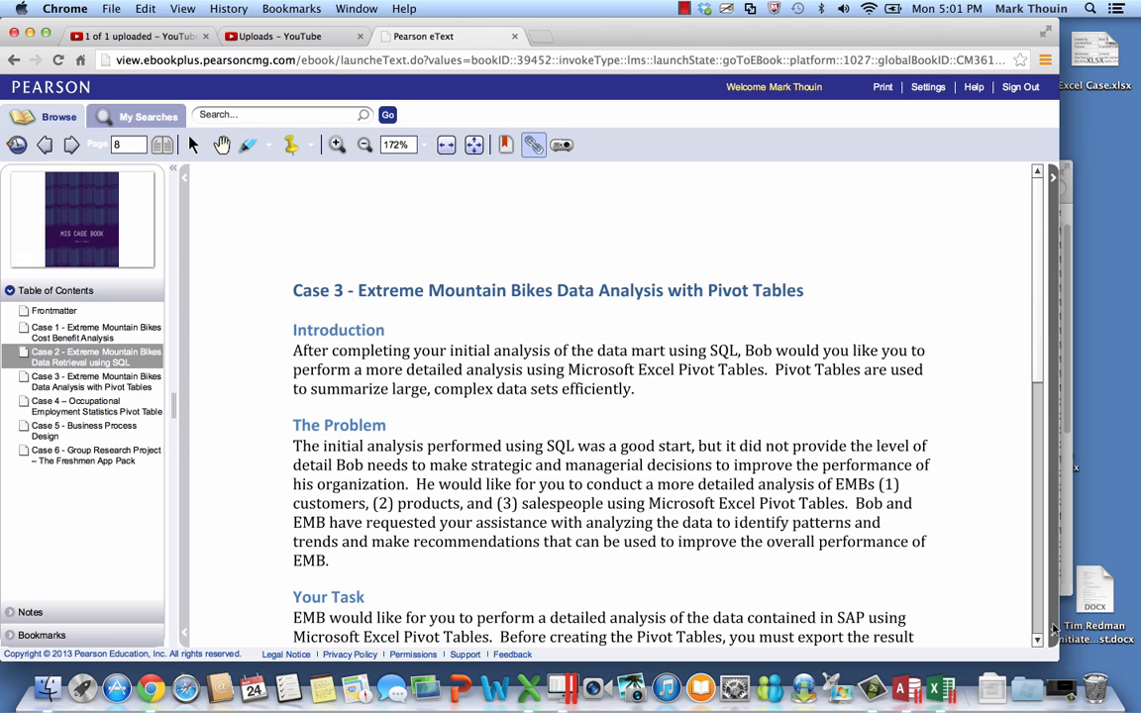
pyautogui.click(95, 384)
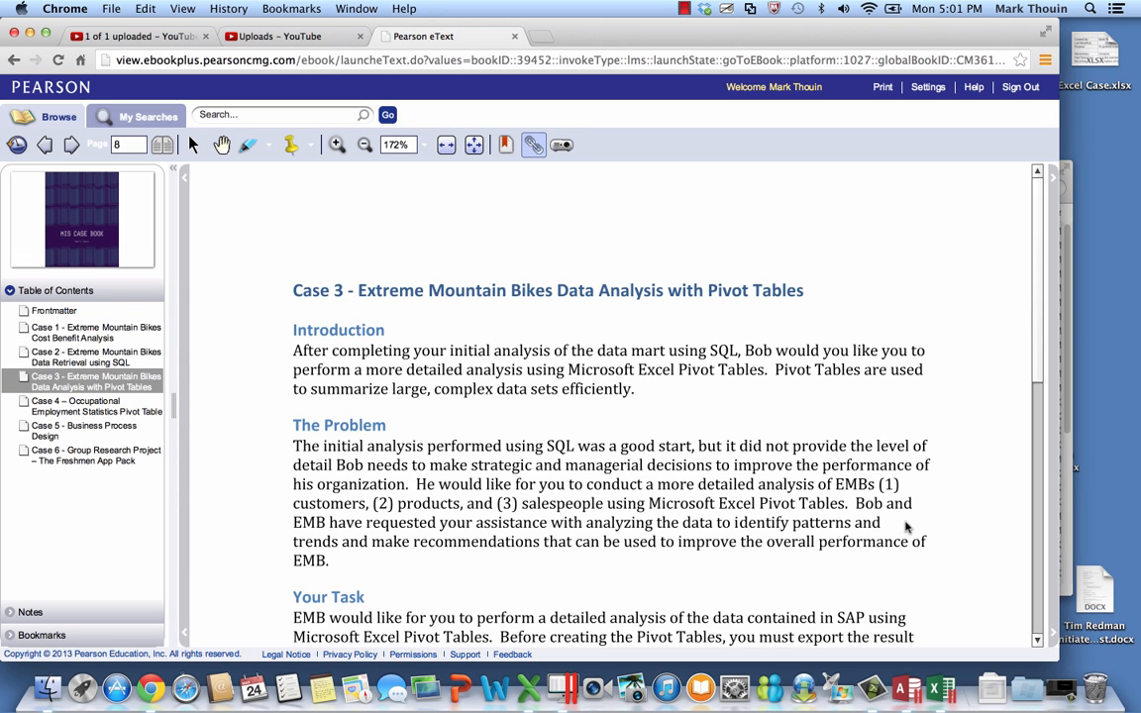
pyautogui.click(1053, 626)
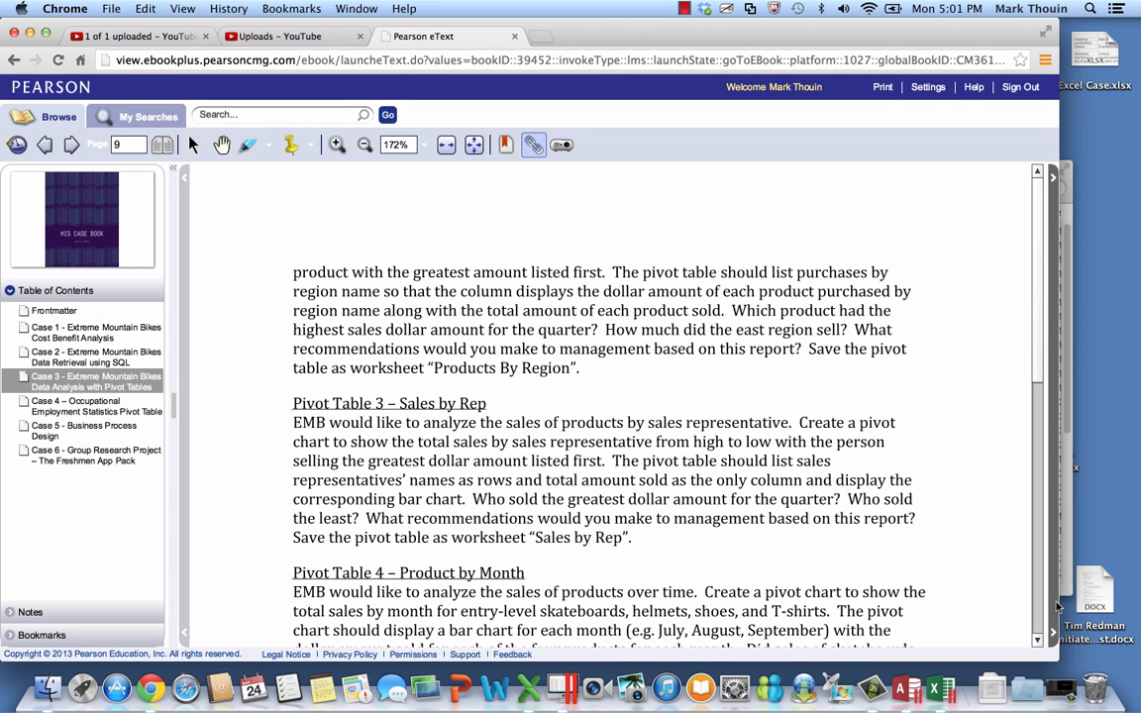
pyautogui.click(1052, 630)
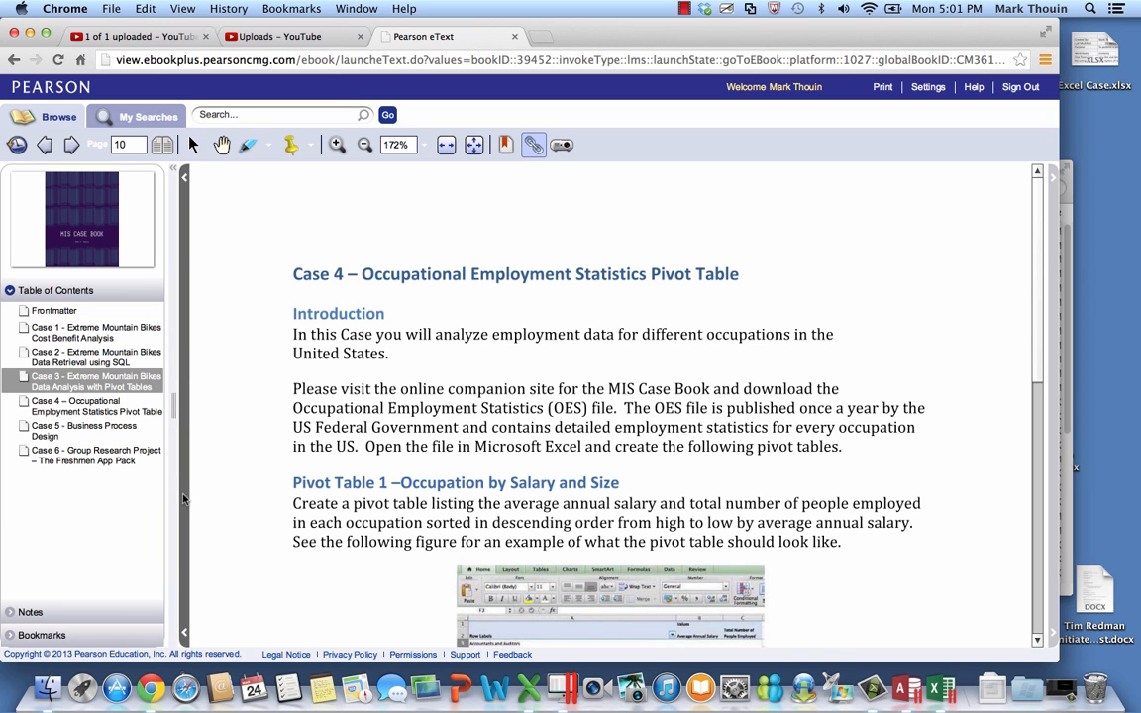
pyautogui.click(176, 448)
pyautogui.click(184, 498)
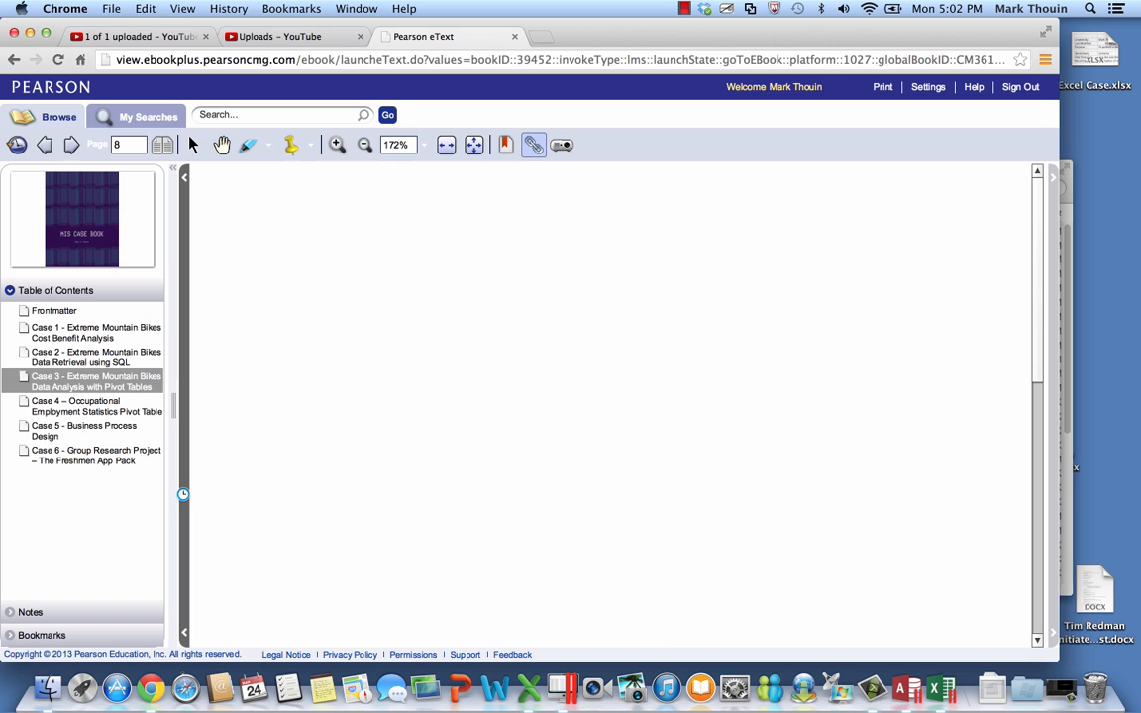
pyautogui.click(1036, 641)
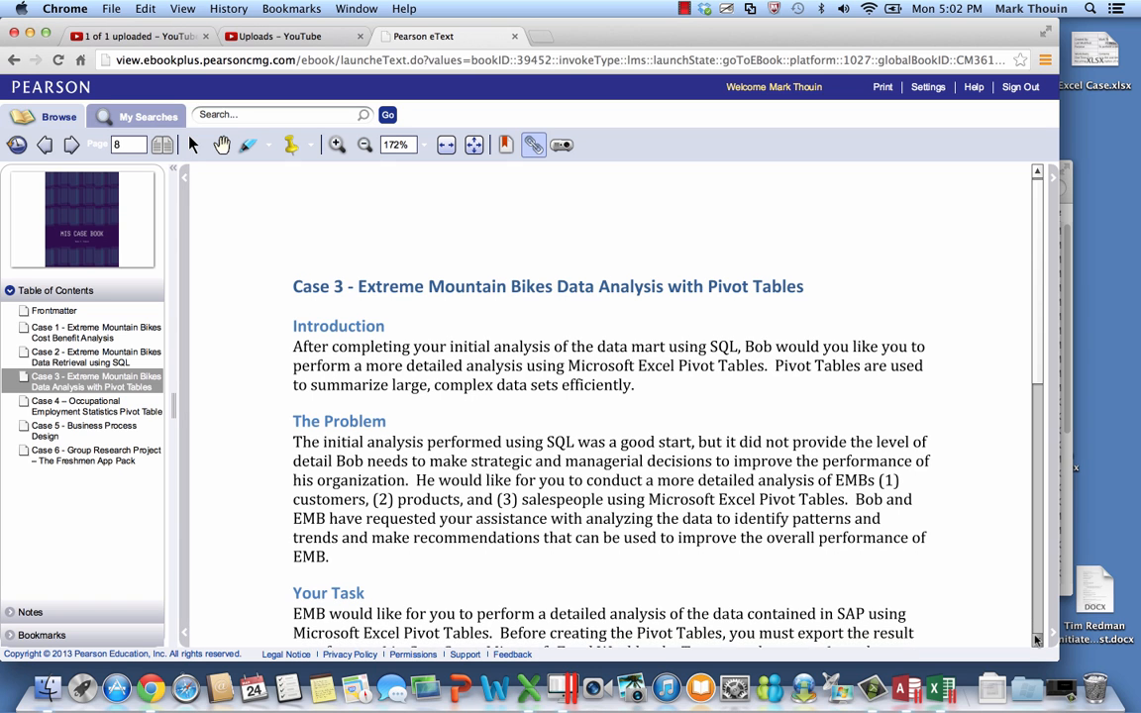
pyautogui.moveTo(1036, 640); pyautogui.dragTo(1036, 641)
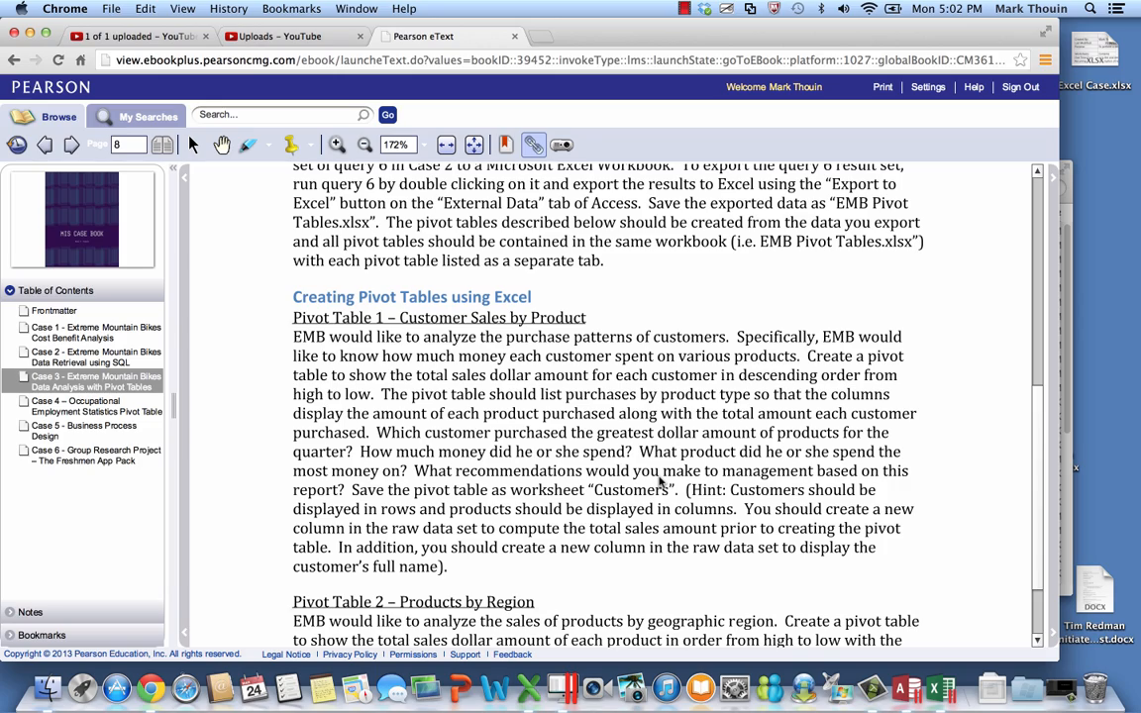
# Switch back to Excel, create a PivotTable from Query6!$A$1:$K$97030 on a new worksheet, and add Customer_LastName as its row field
pyautogui.hotkey('ctrl', 'Right')
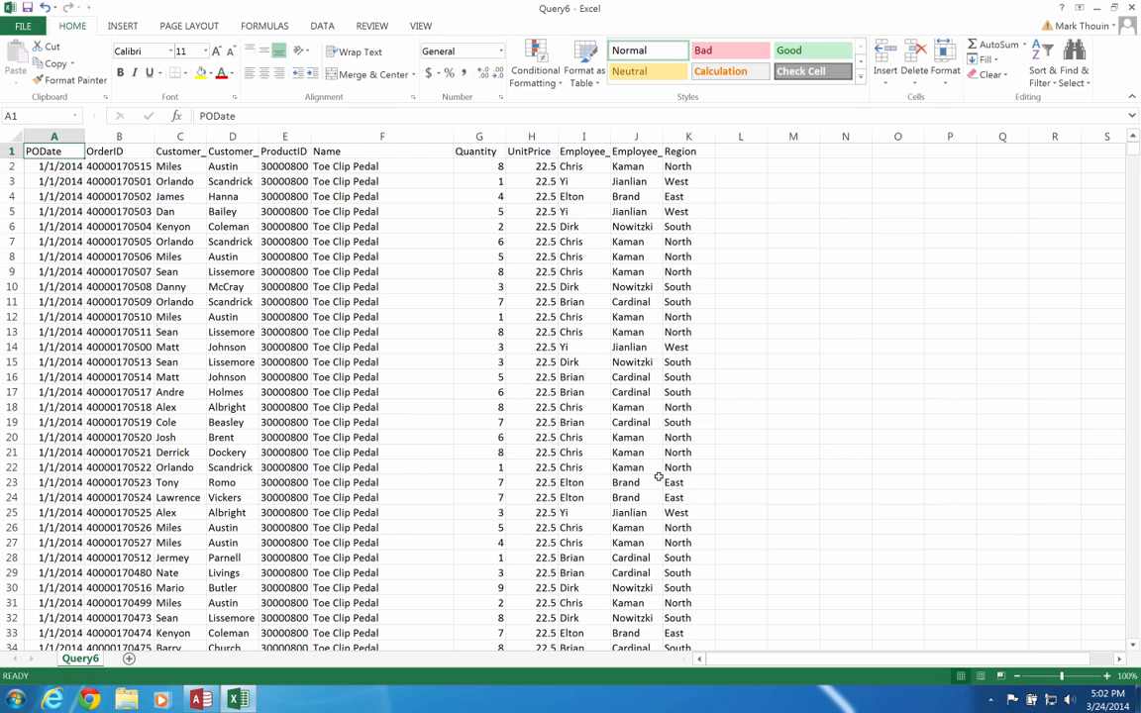
pyautogui.click(126, 29)
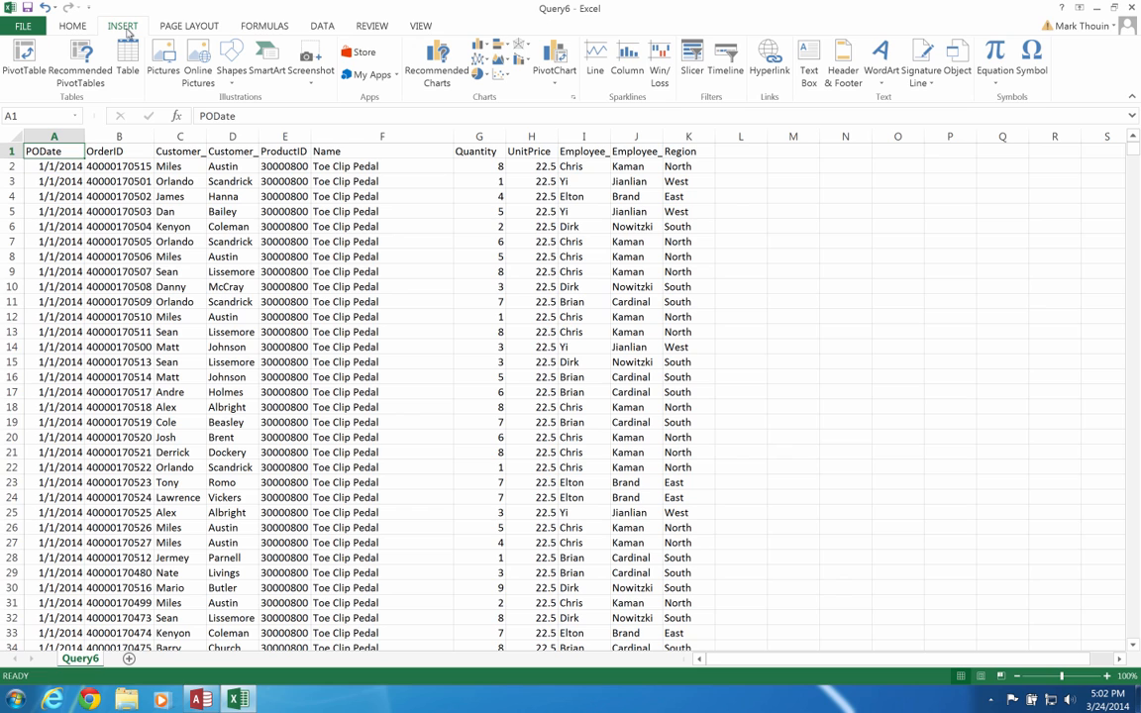
pyautogui.click(28, 55)
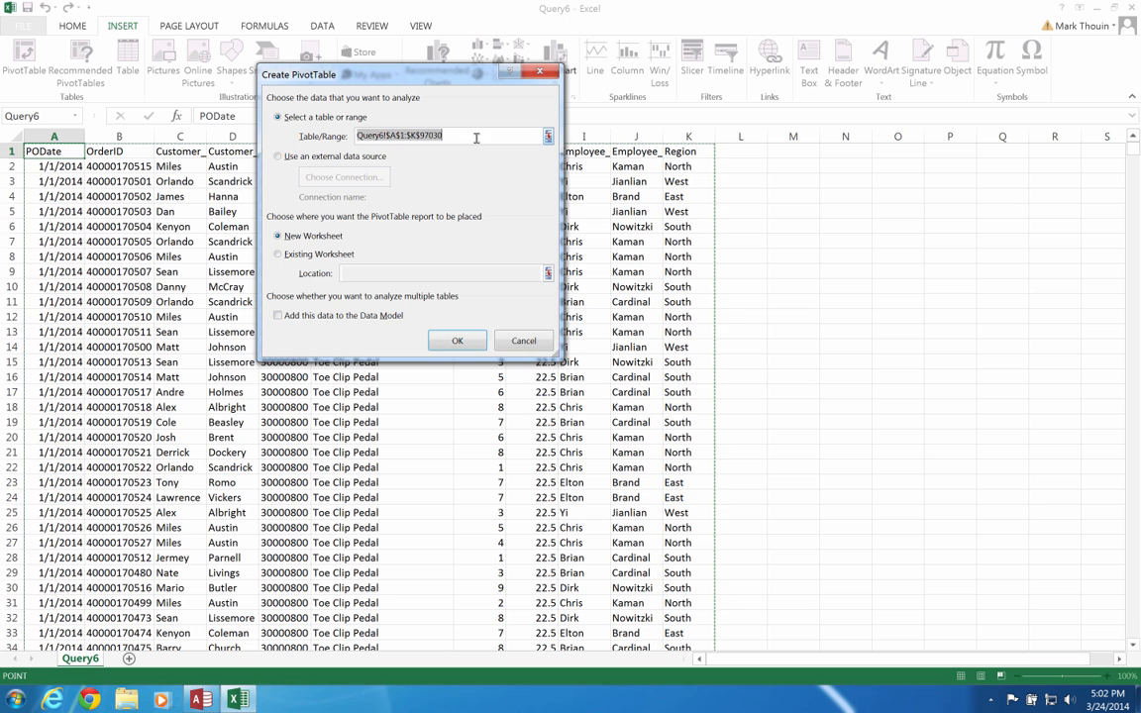
pyautogui.click(454, 340)
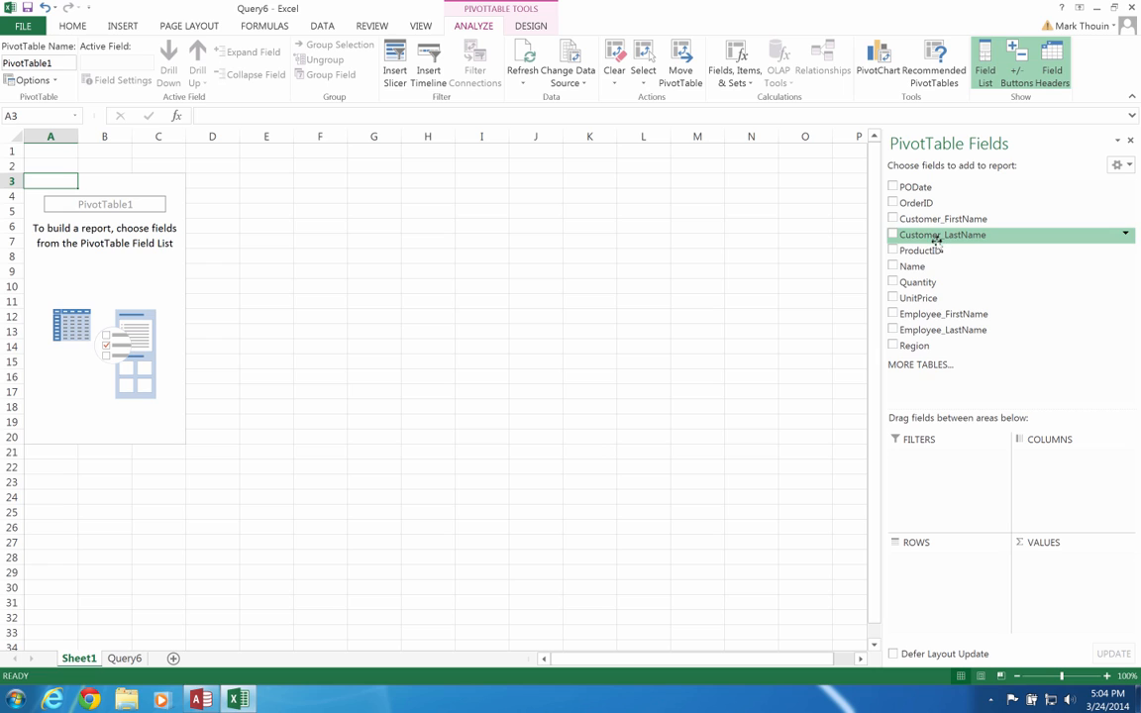
pyautogui.moveTo(937, 238); pyautogui.dragTo(898, 581)
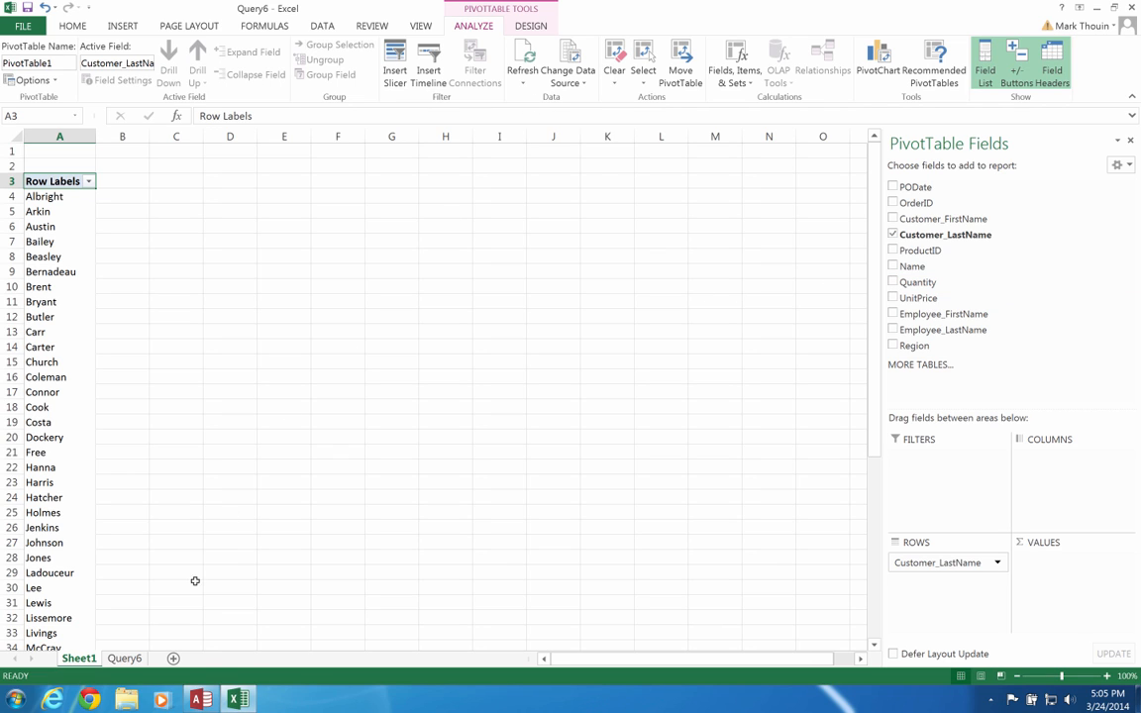
# Insert a new column before Employee_FirstName in the Query6 sheet and enter the header TotalSales in I1
pyautogui.click(124, 658)
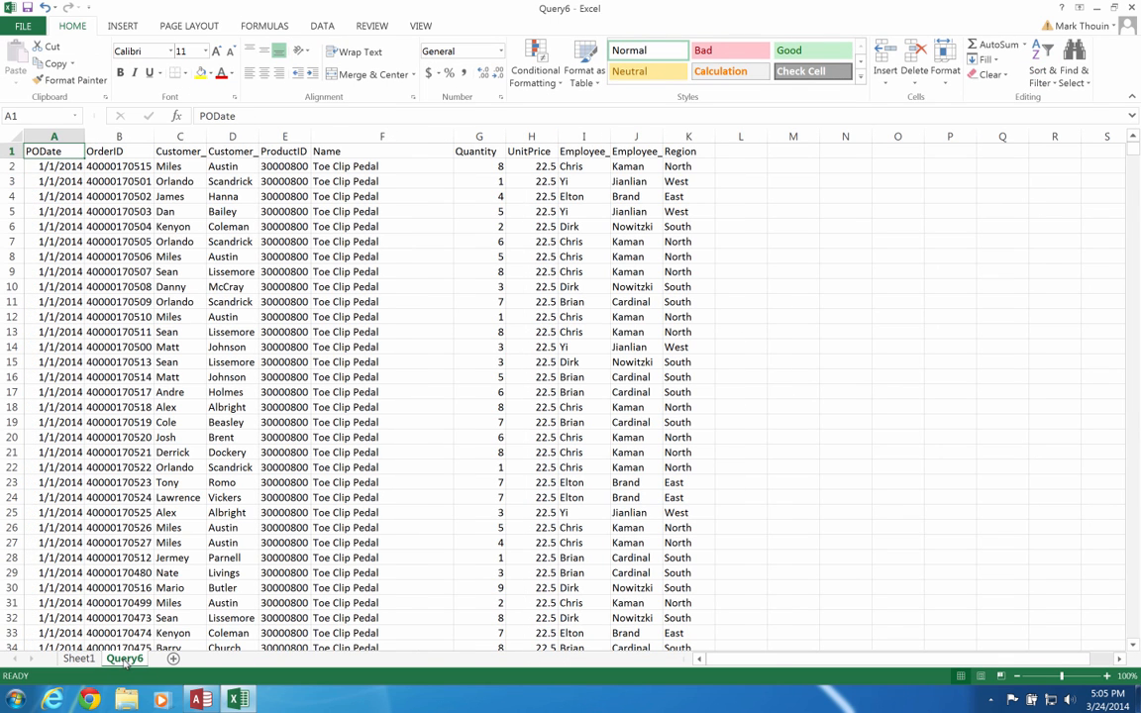
pyautogui.rightClick(599, 135)
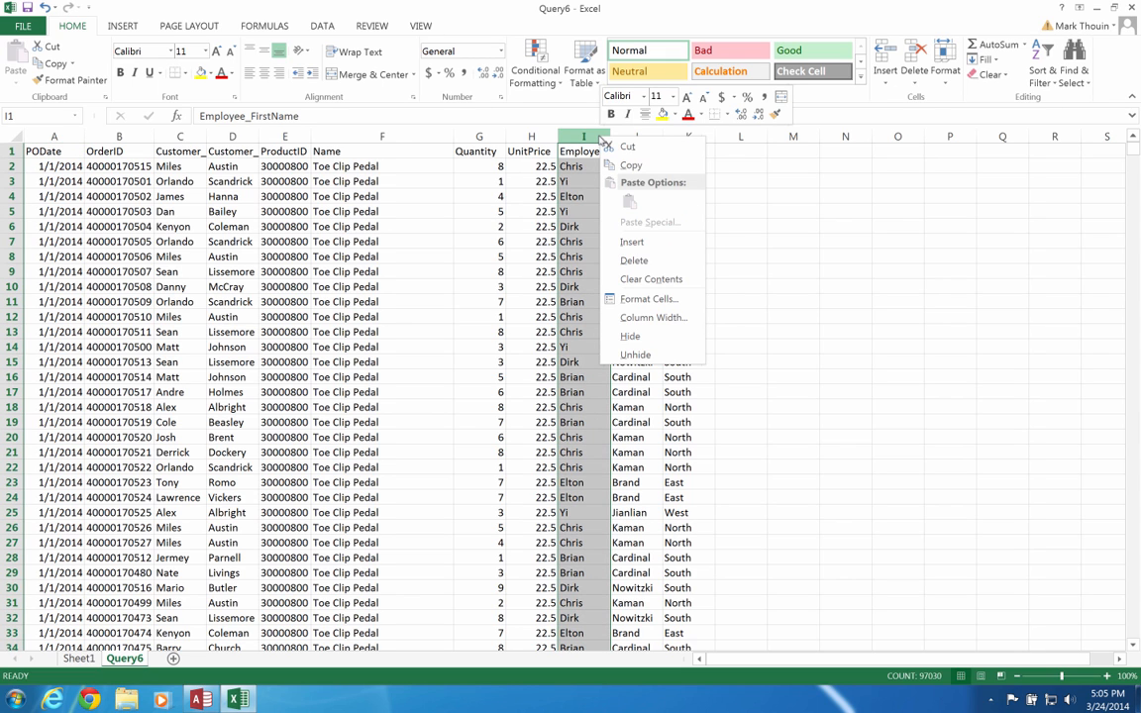
pyautogui.click(635, 243)
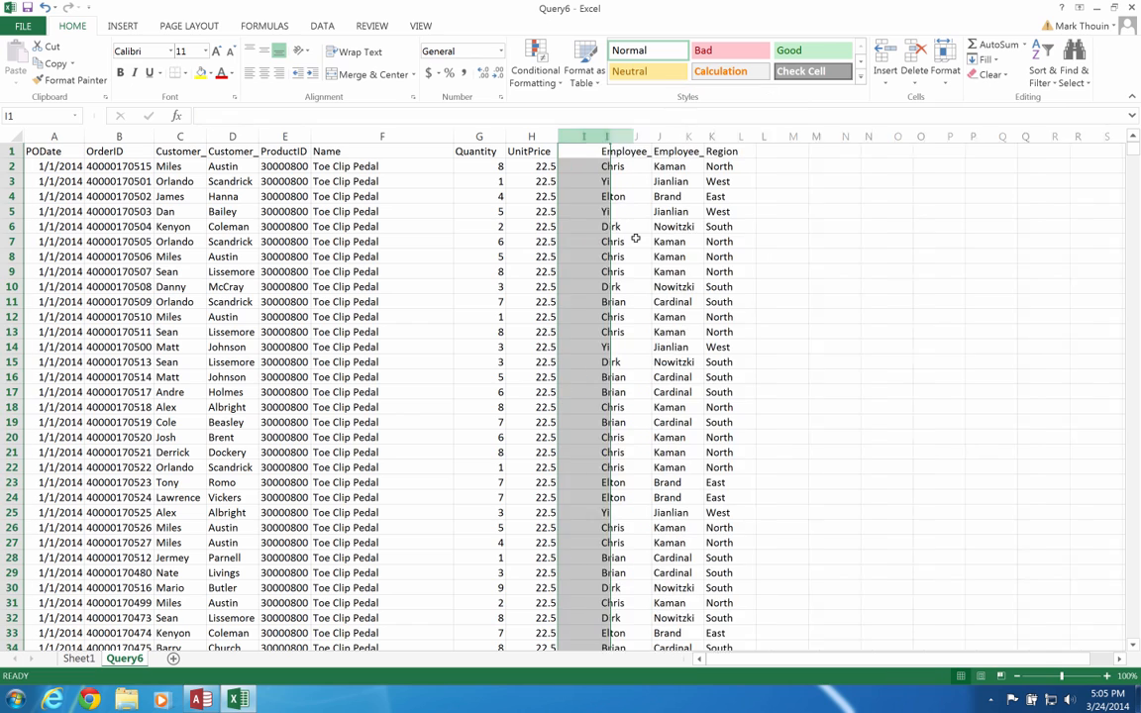
pyautogui.click(590, 156)
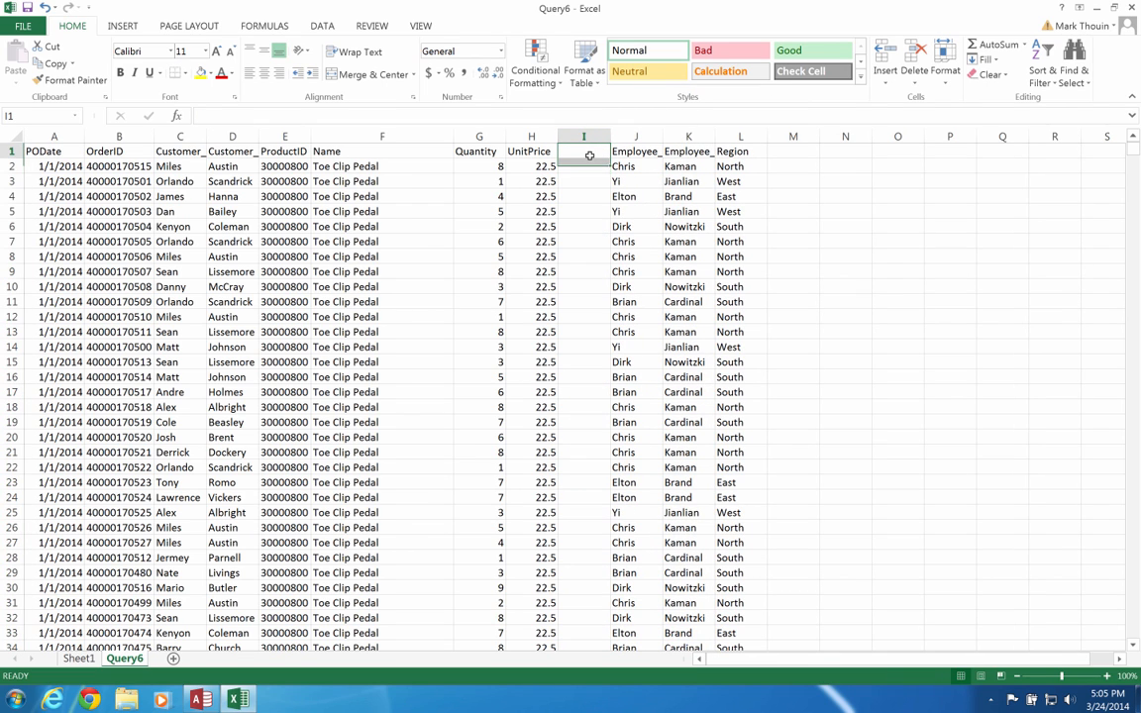
pyautogui.write('To')
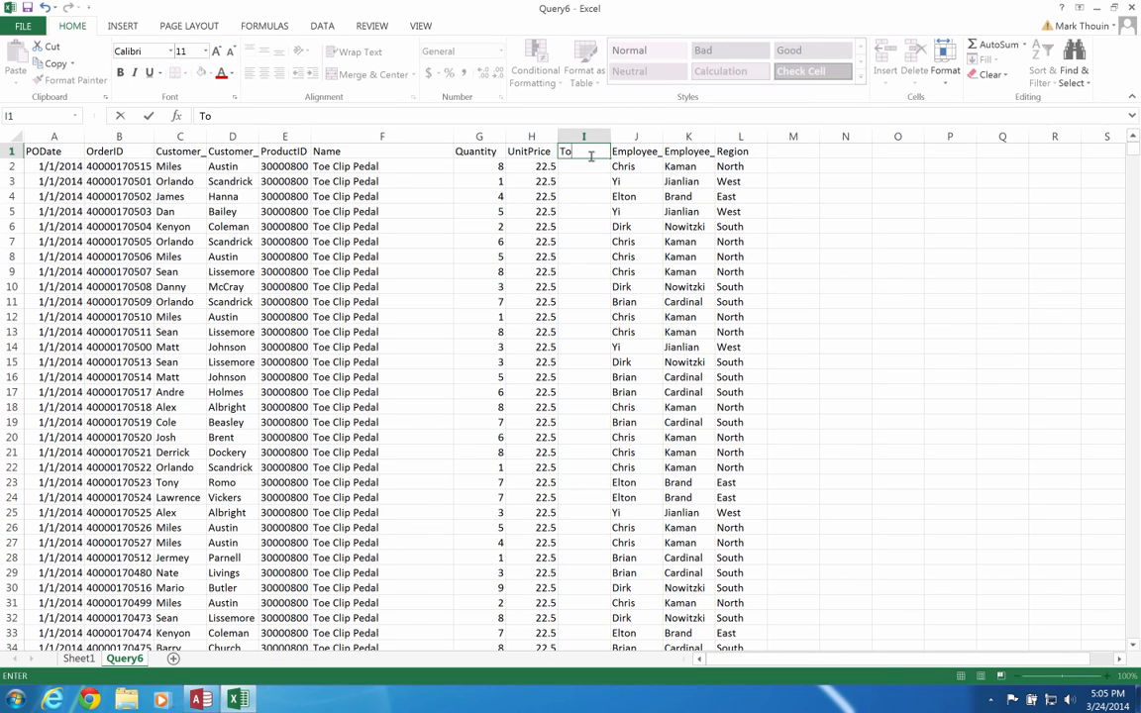
pyautogui.write('talSales')
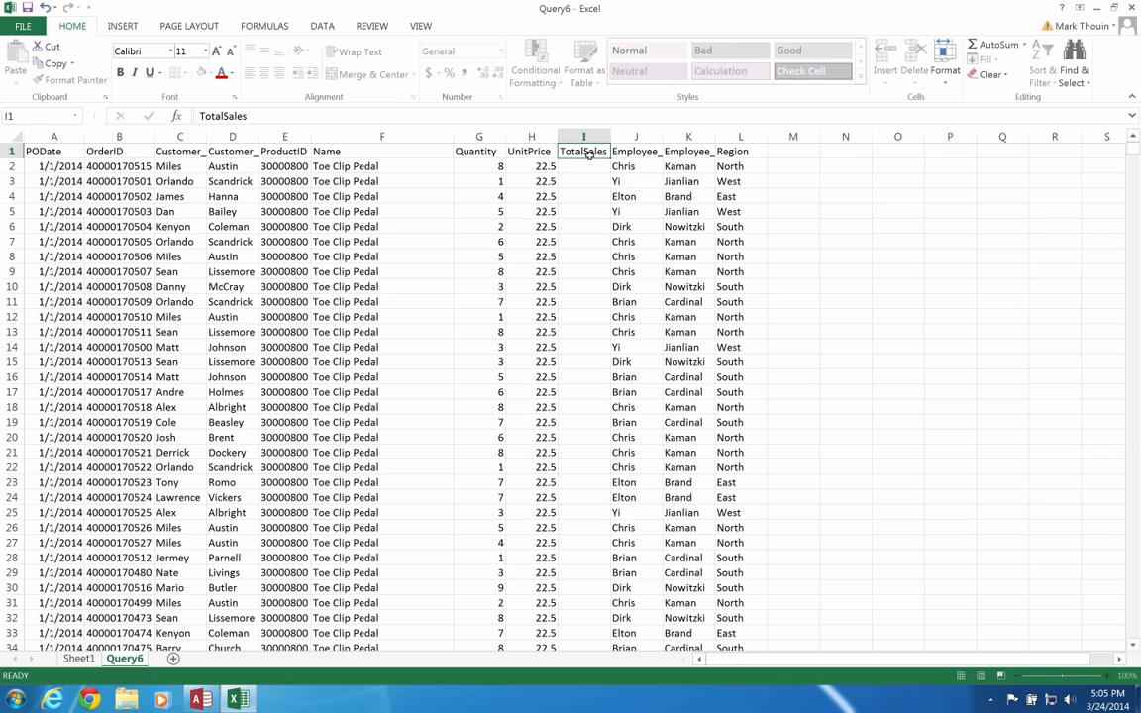
pyautogui.press('Return')
# Enter the formula =G2*H2 in I2 and fill it down the whole TotalSales column
pyautogui.write('=')
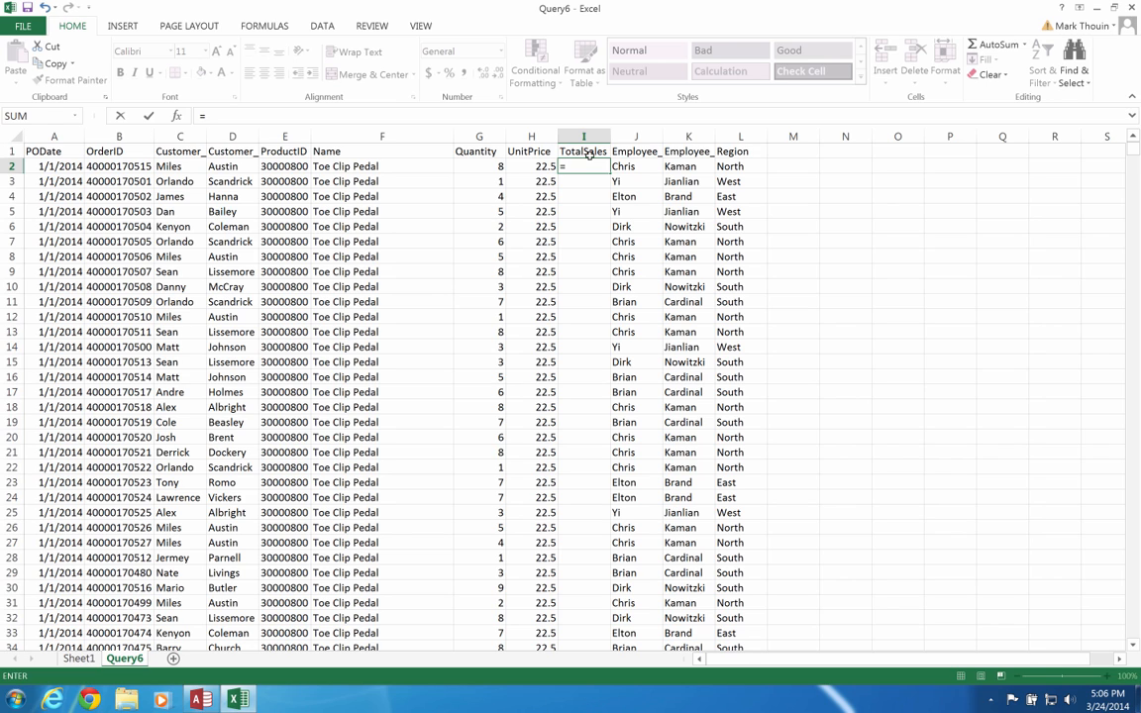
pyautogui.write('g2')
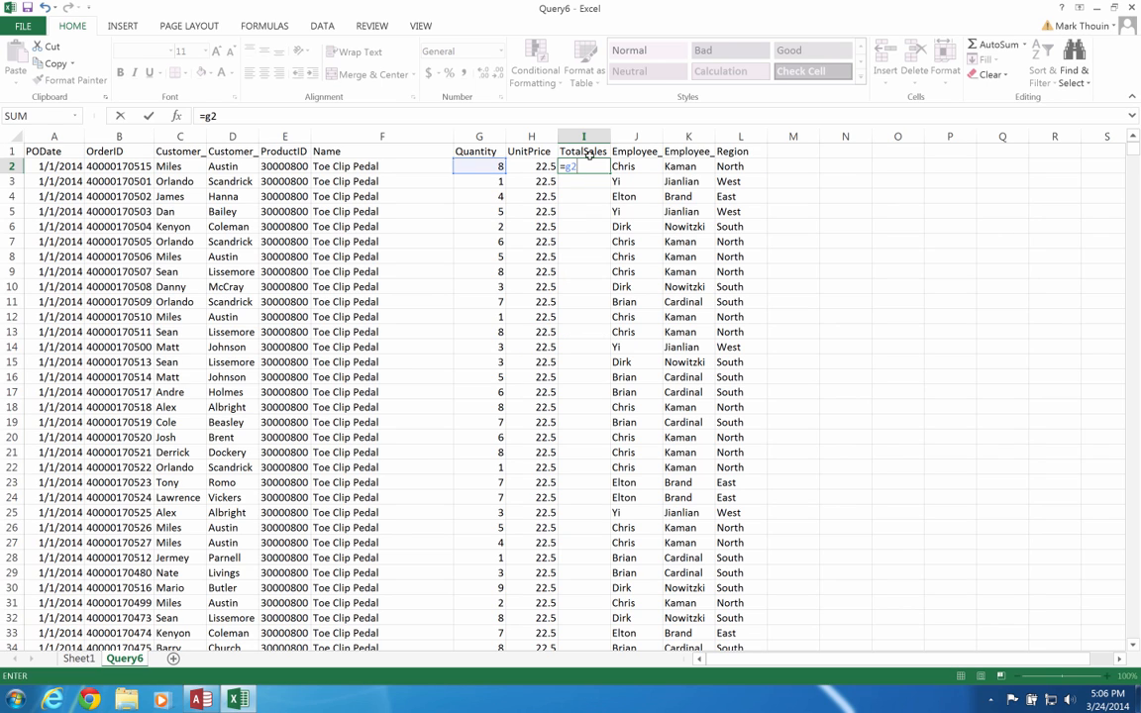
pyautogui.write('*h2')
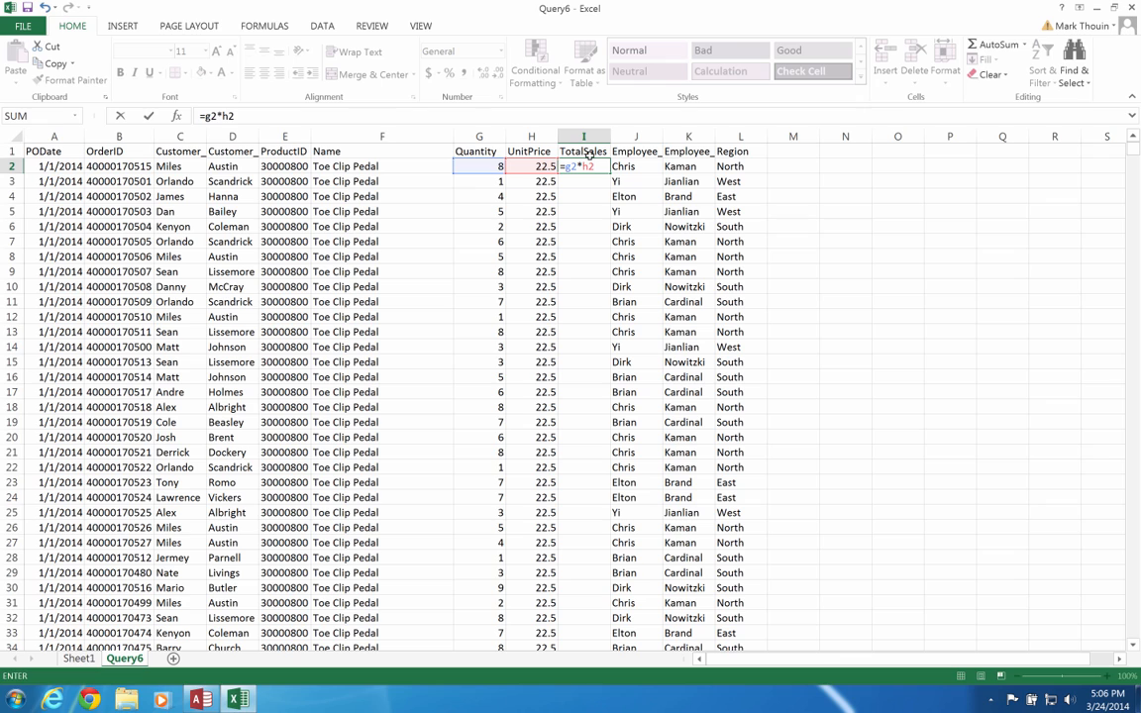
pyautogui.press('Return')
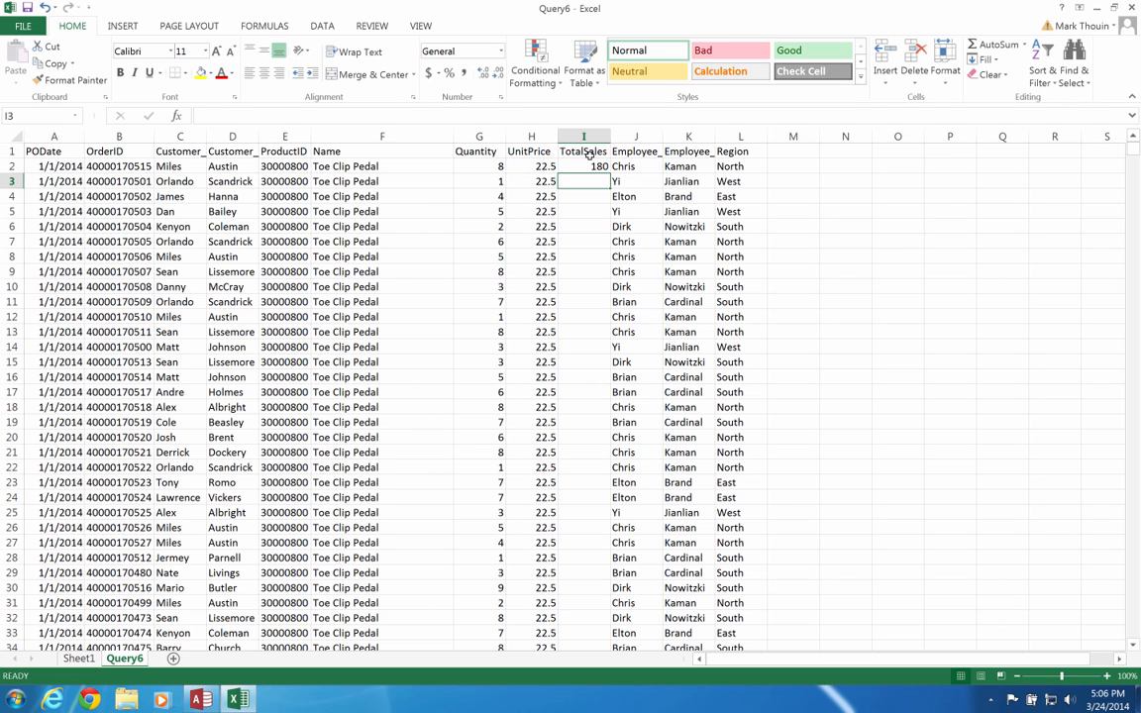
pyautogui.click(592, 168)
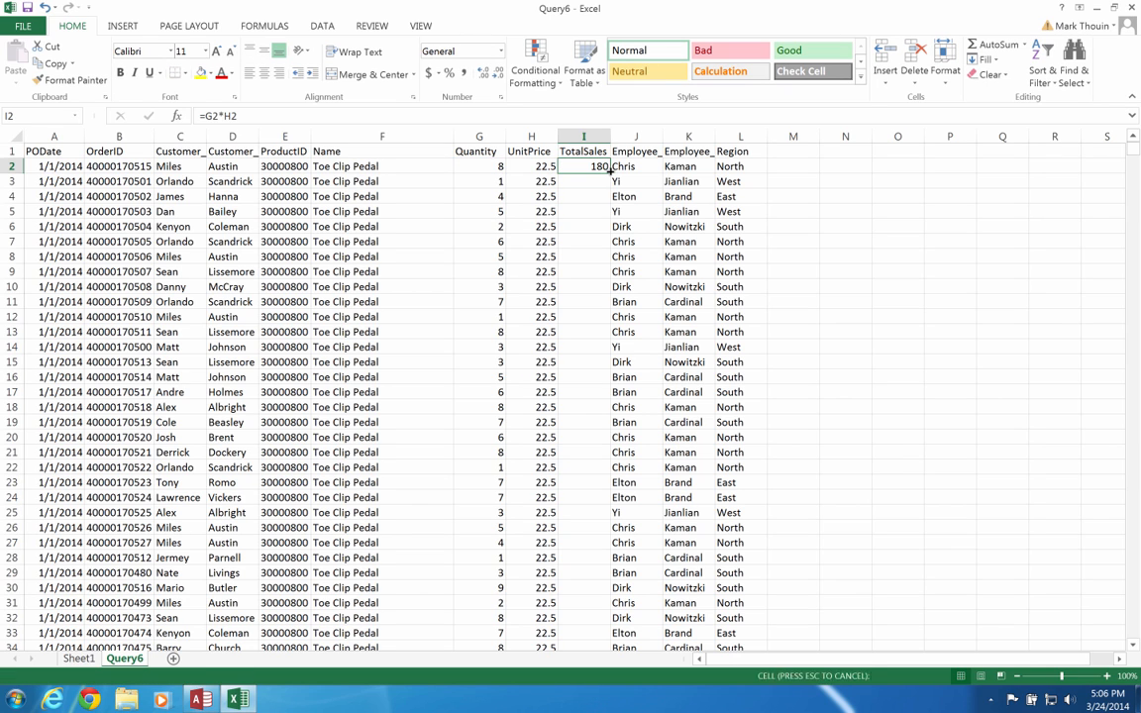
pyautogui.doubleClick(610, 170)
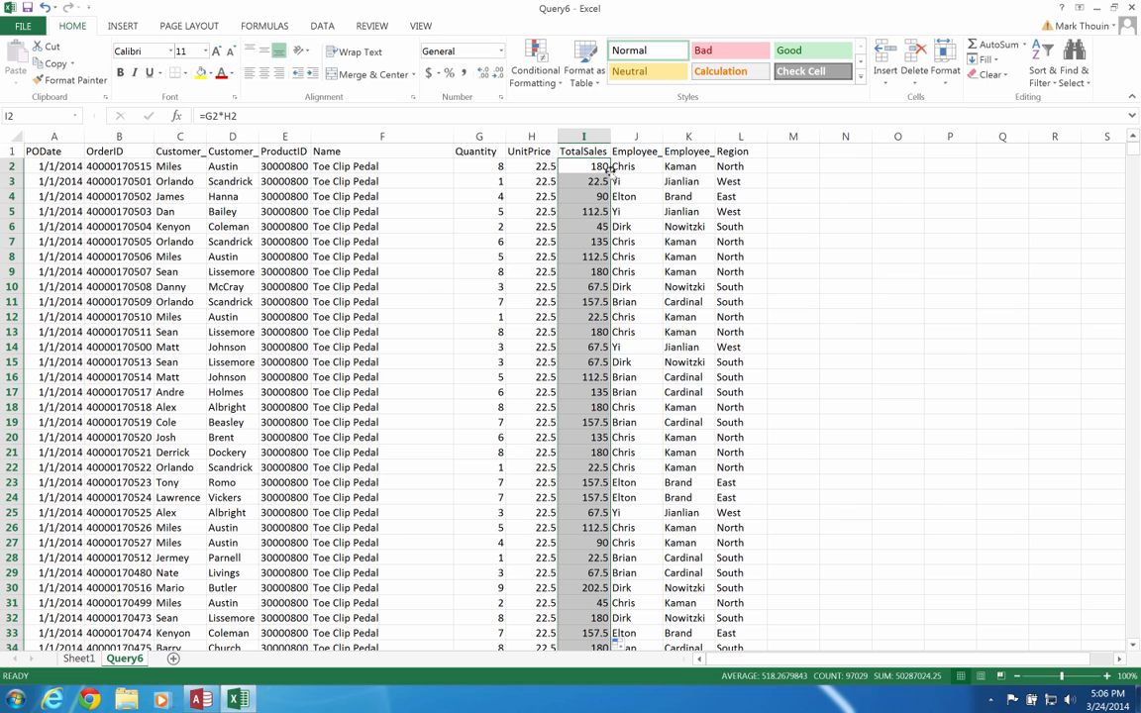
# Check the TotalSales formula in I2 and look through the filled column down to its last rows
pyautogui.click(584, 256)
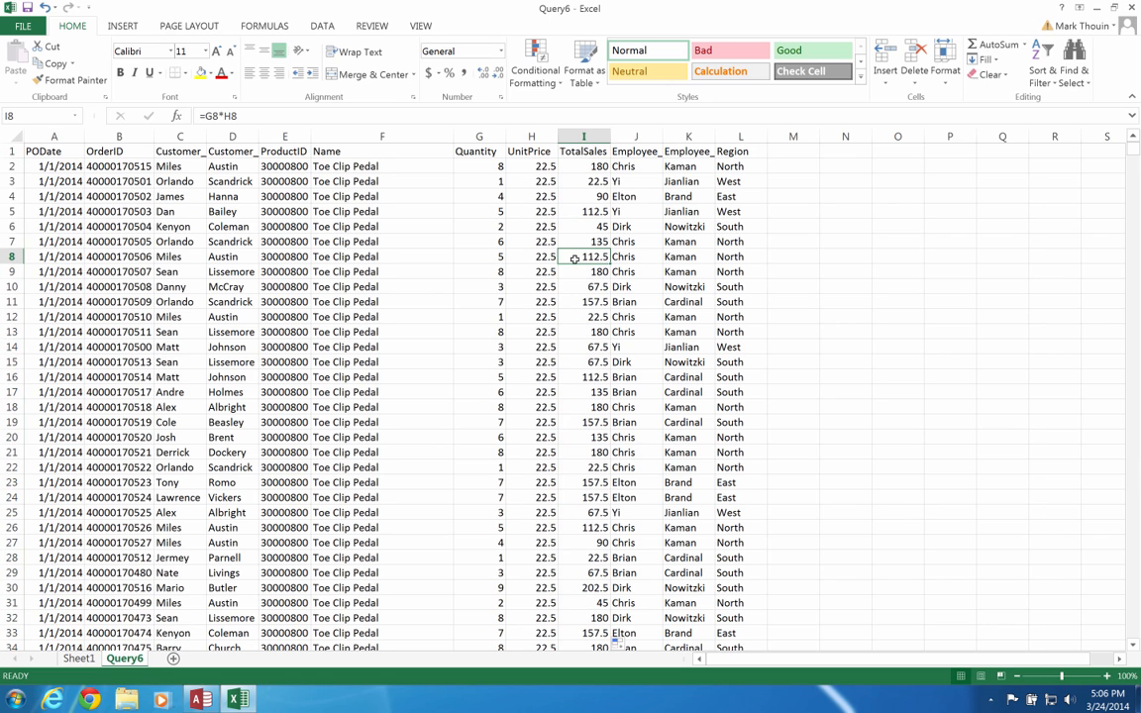
pyautogui.click(598, 169)
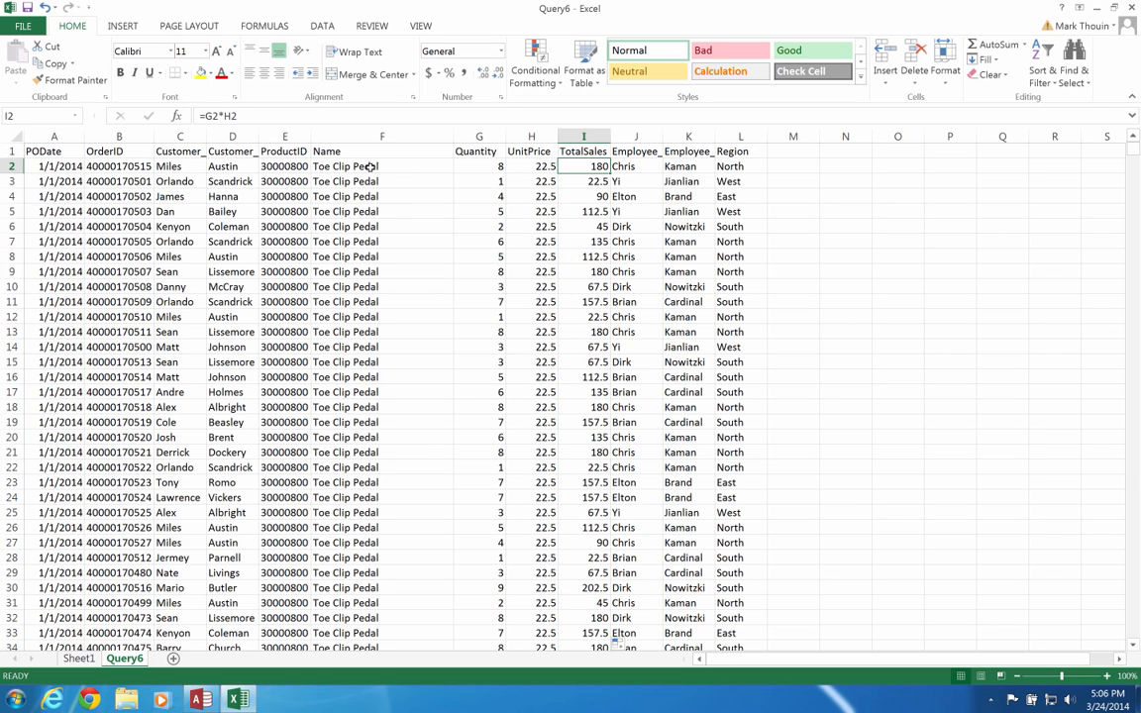
pyautogui.click(354, 114)
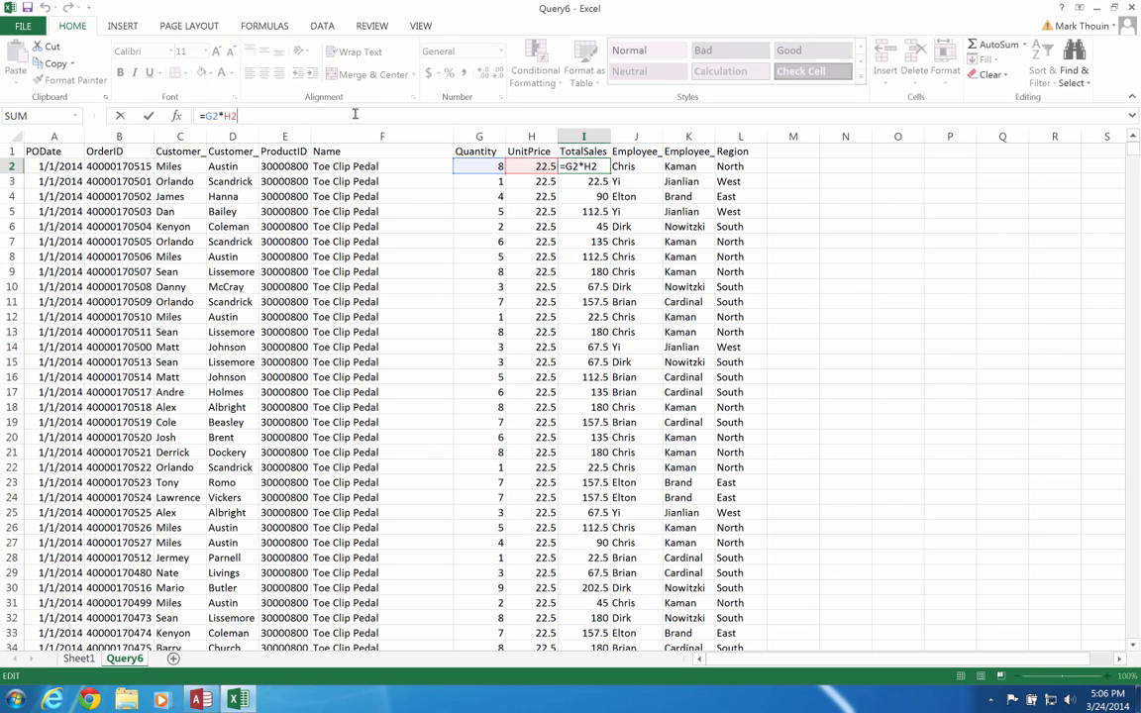
pyautogui.click(606, 166)
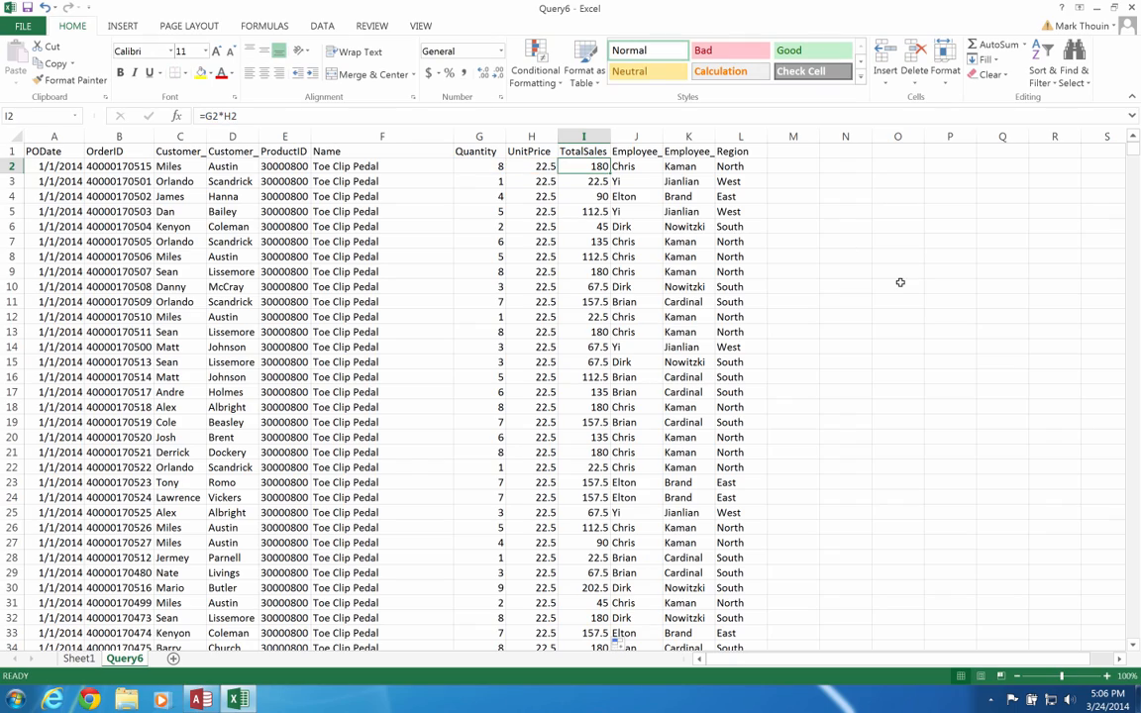
pyautogui.moveTo(1136, 155); pyautogui.dragTo(1137, 656)
pyautogui.moveTo(1136, 649); pyautogui.dragTo(1134, 155)
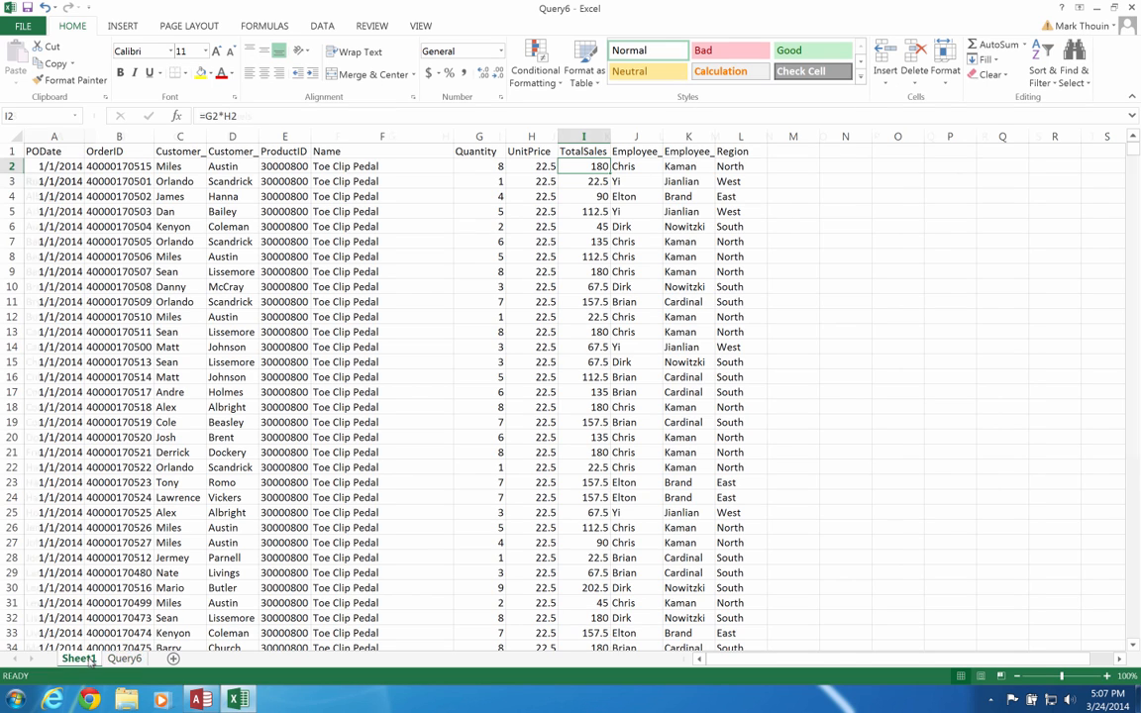
# Refresh the PivotTable on Sheet1 from its source data and add TotalSales as a summed value field
pyautogui.click(87, 660)
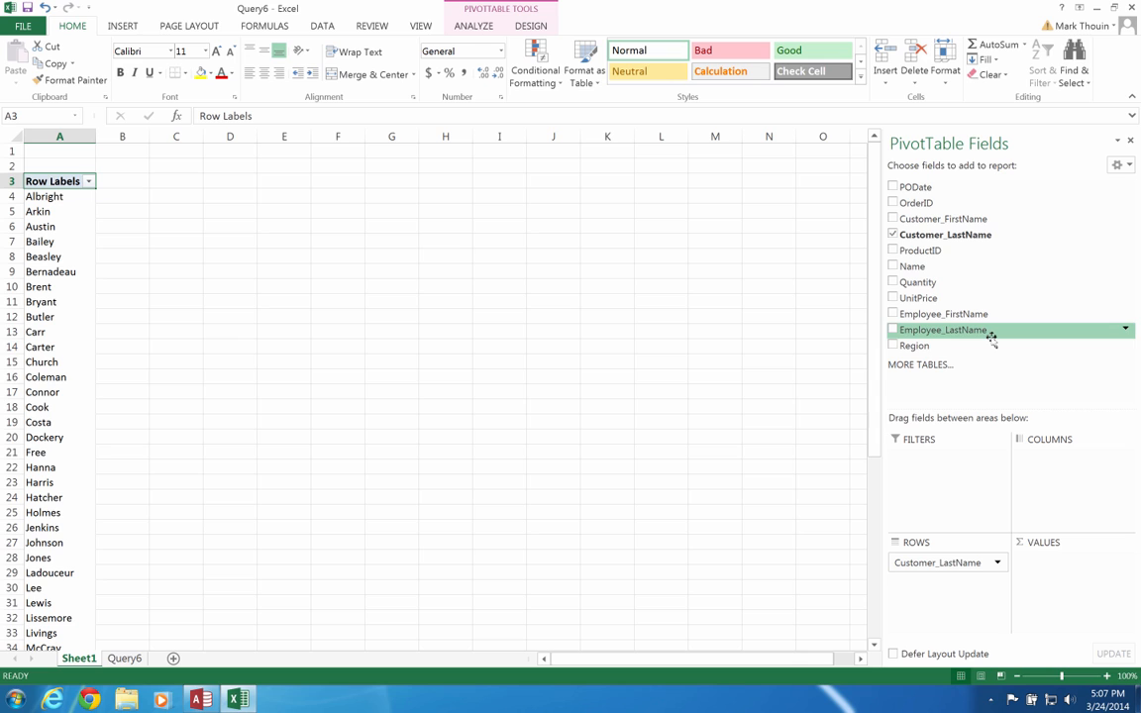
pyautogui.click(89, 345)
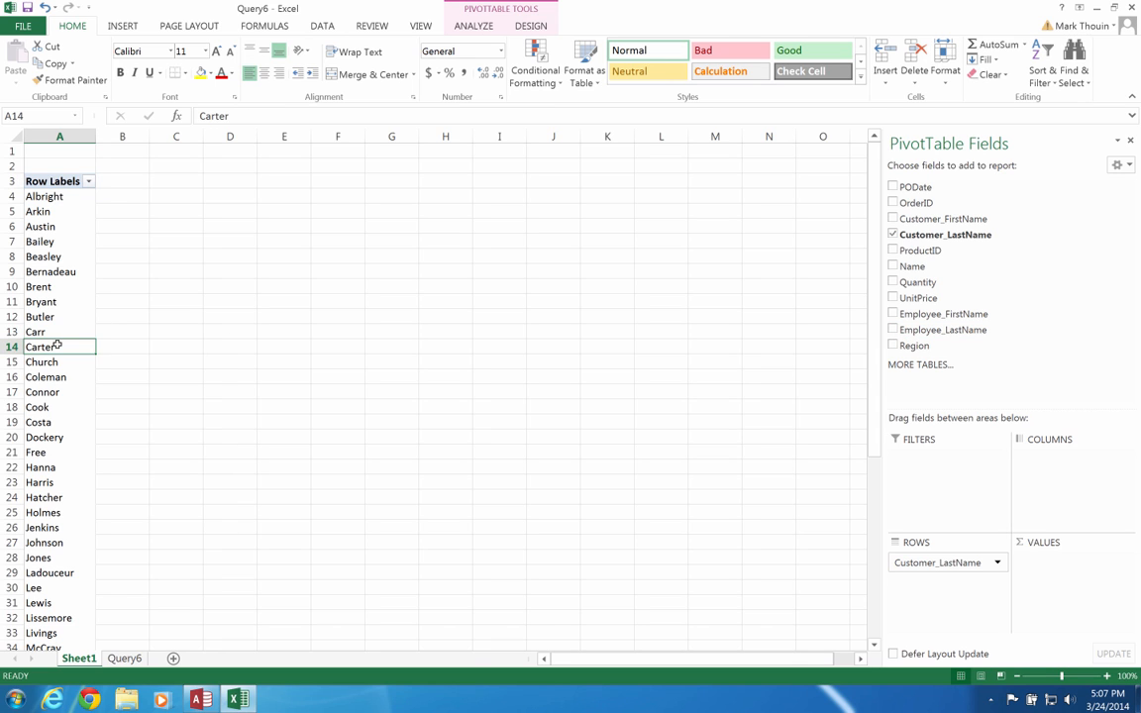
pyautogui.click(130, 346)
pyautogui.click(51, 341)
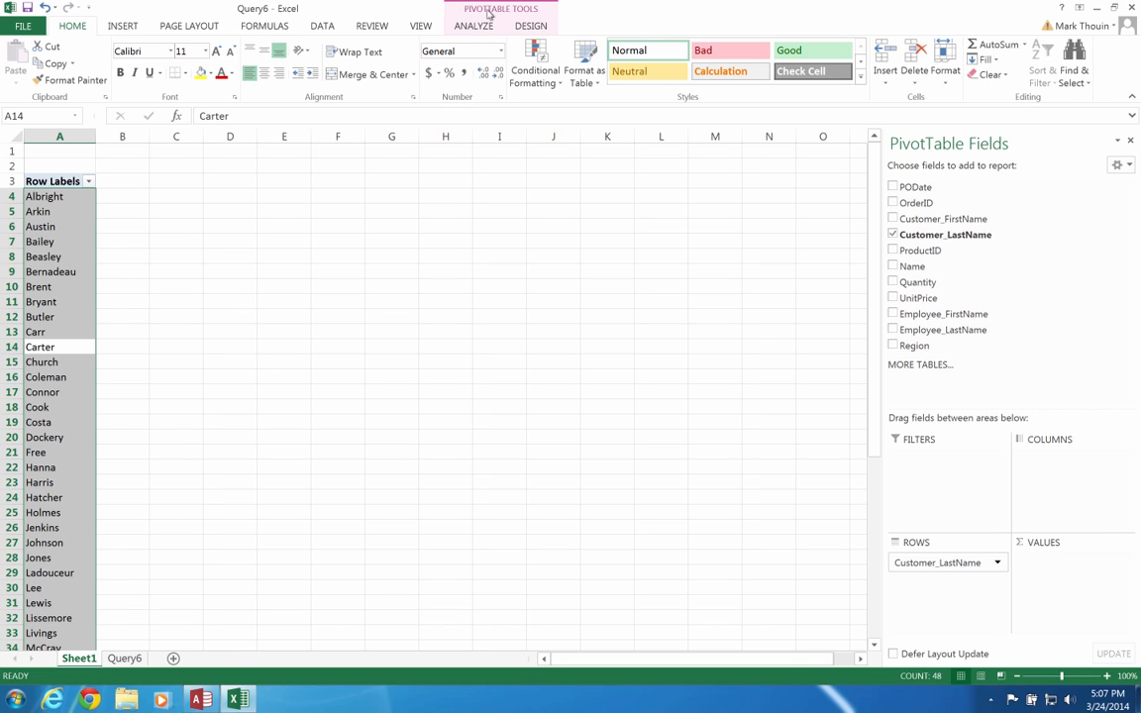
pyautogui.click(528, 31)
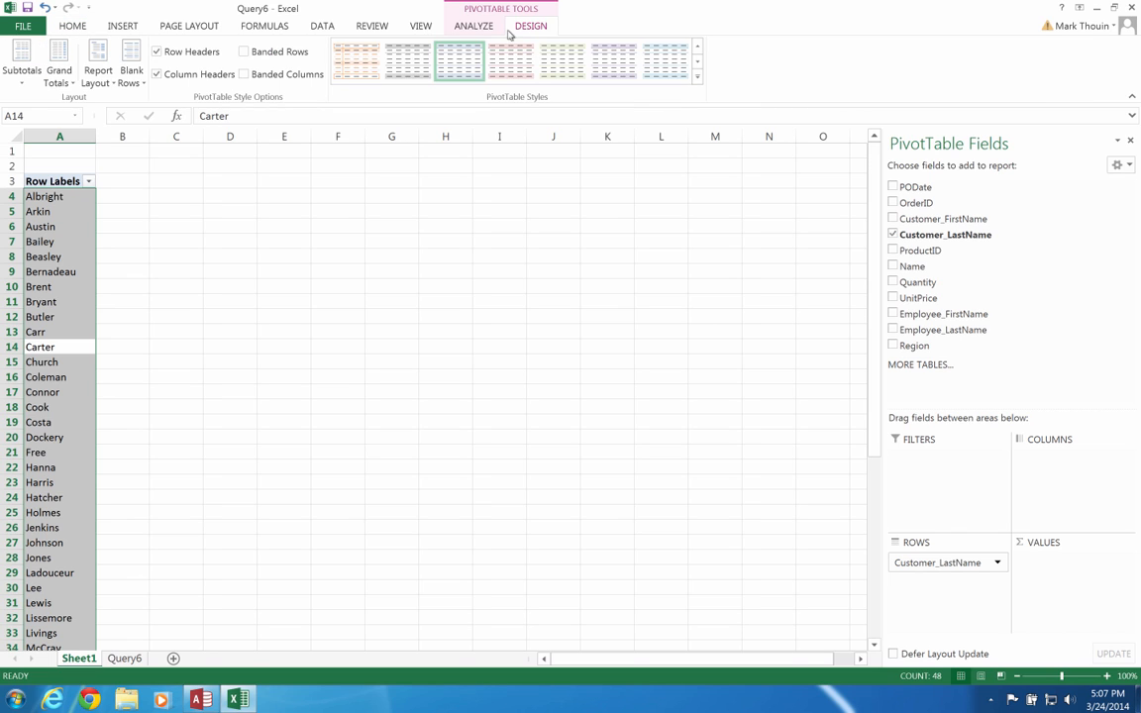
pyautogui.click(472, 29)
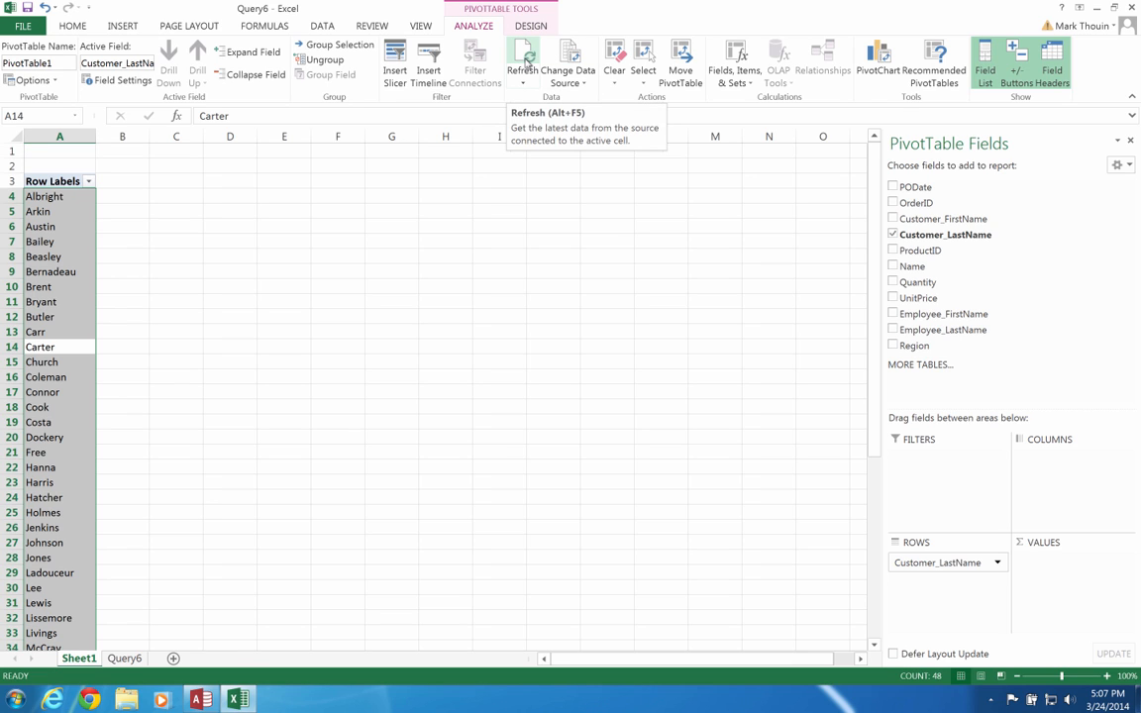
pyautogui.click(526, 61)
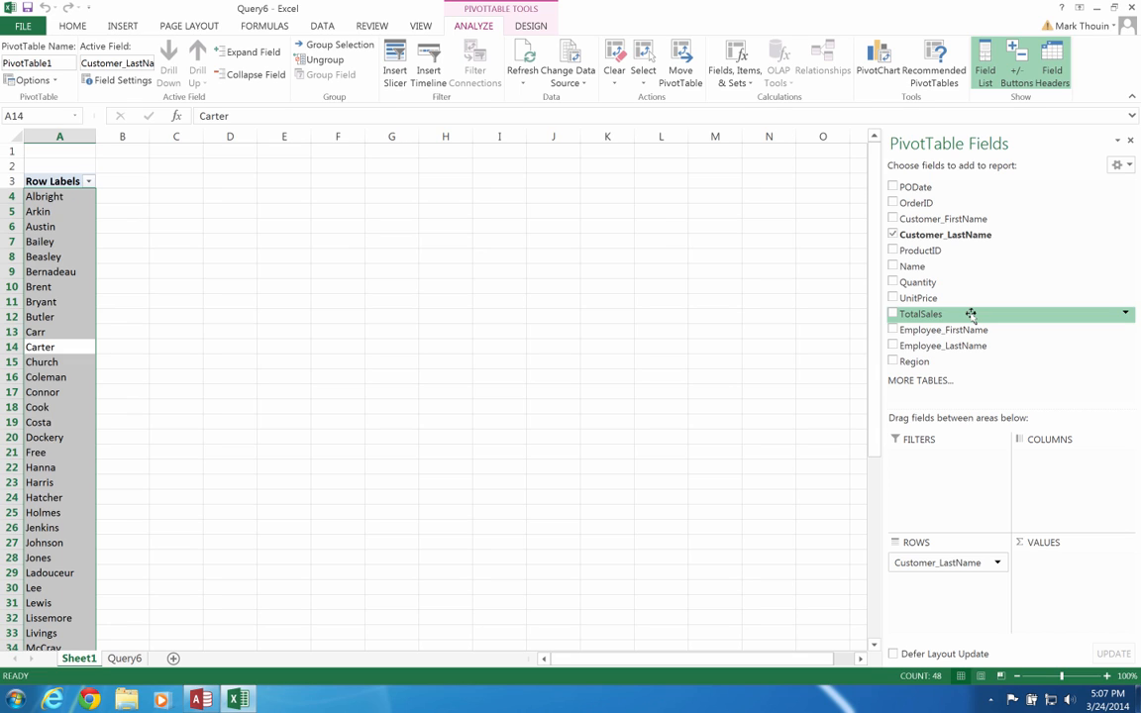
pyautogui.moveTo(970, 314); pyautogui.dragTo(1053, 567)
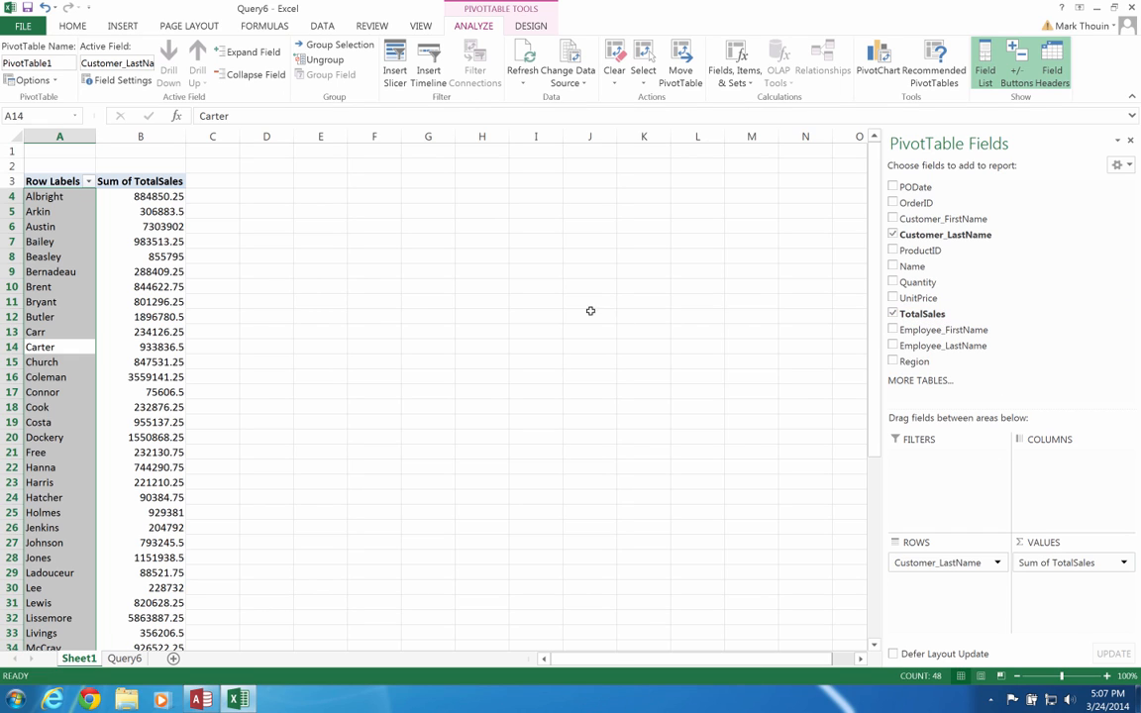
# Format column B, holding the Sum of TotalSales, as Currency with the $ symbol and 0 decimal places
pyautogui.moveTo(175, 200)
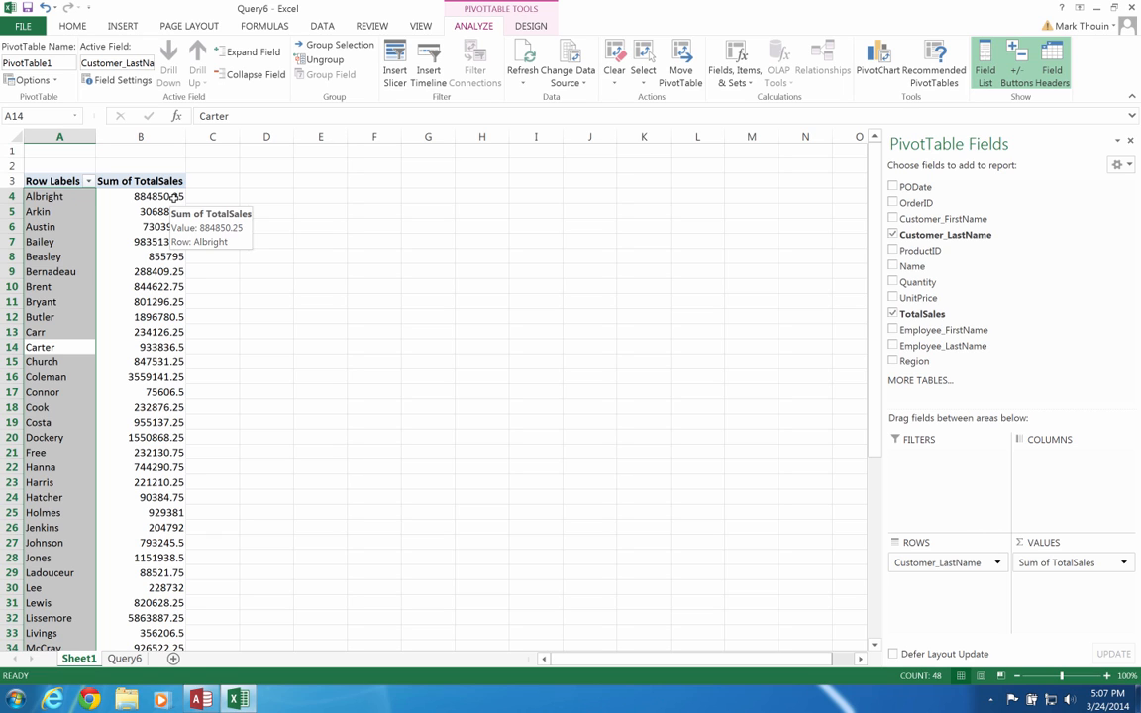
pyautogui.click(175, 200)
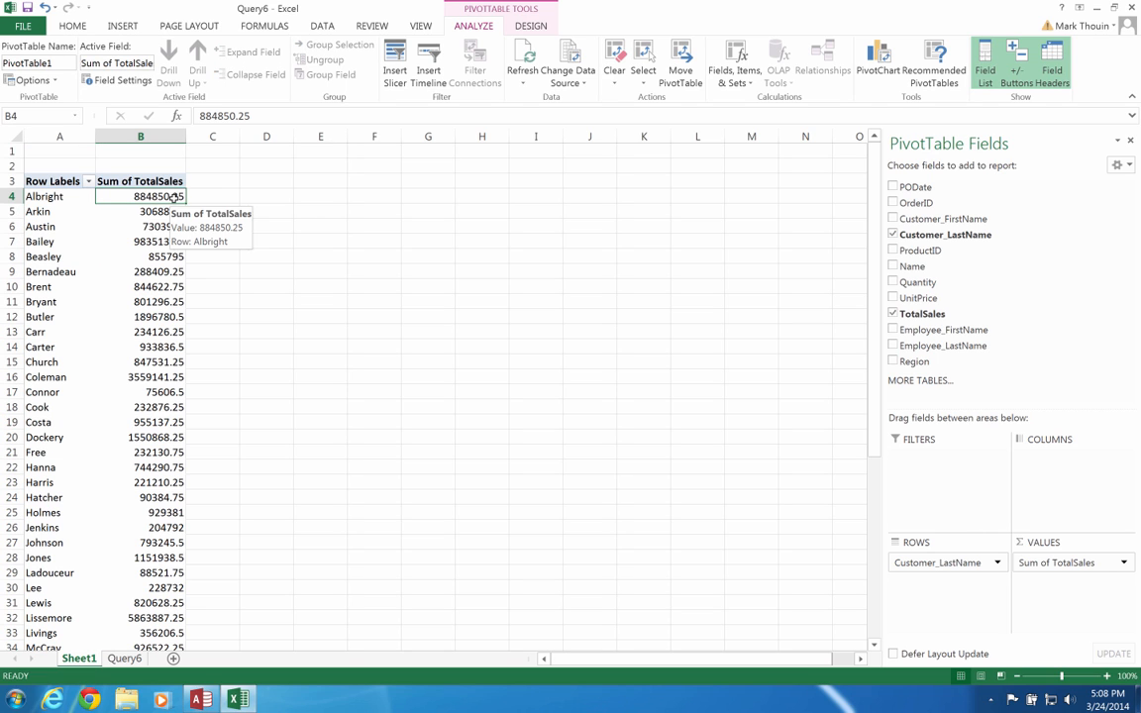
pyautogui.click(174, 135)
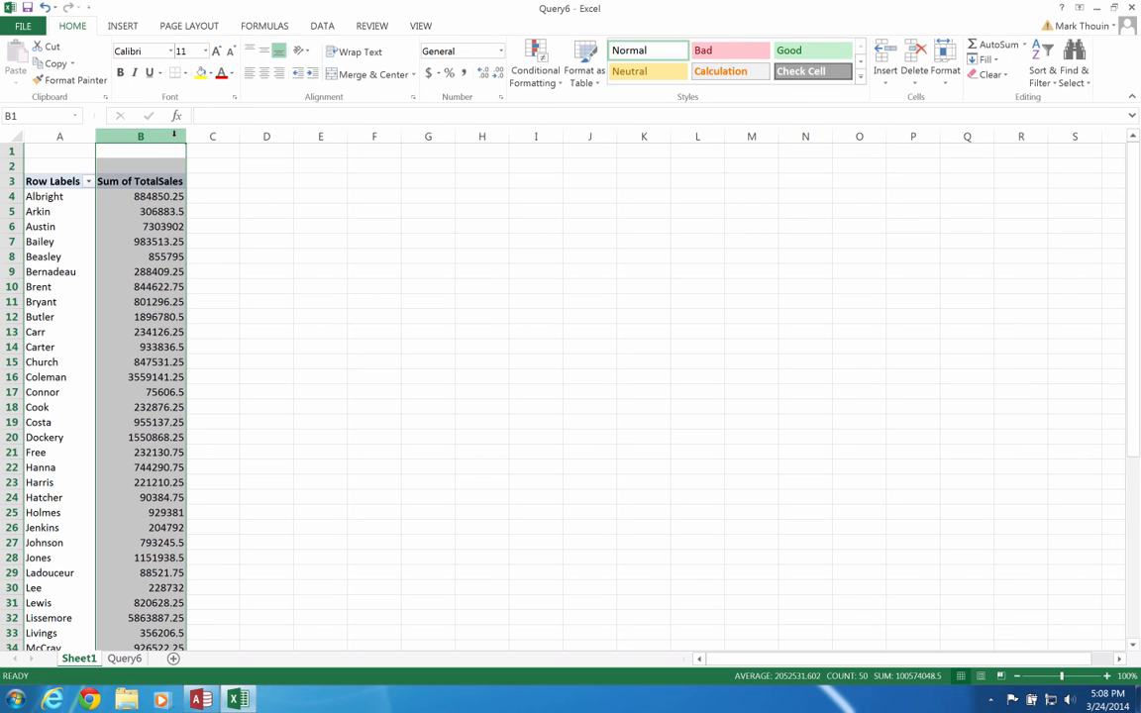
pyautogui.rightClick(173, 135)
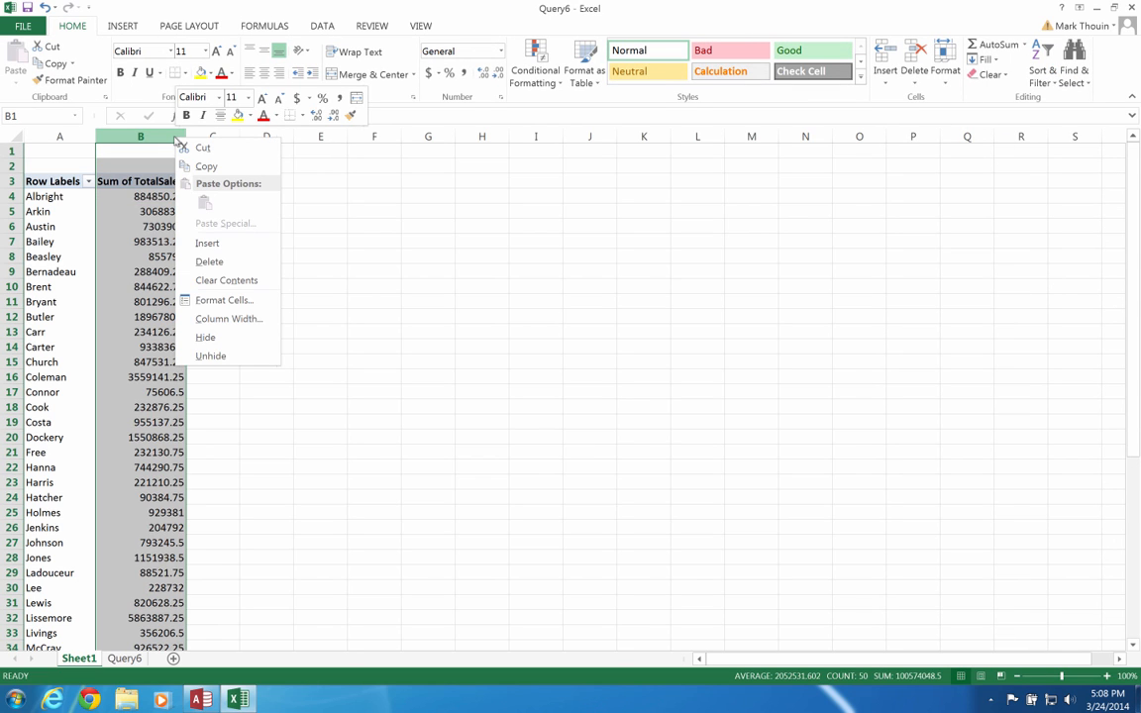
pyautogui.click(233, 298)
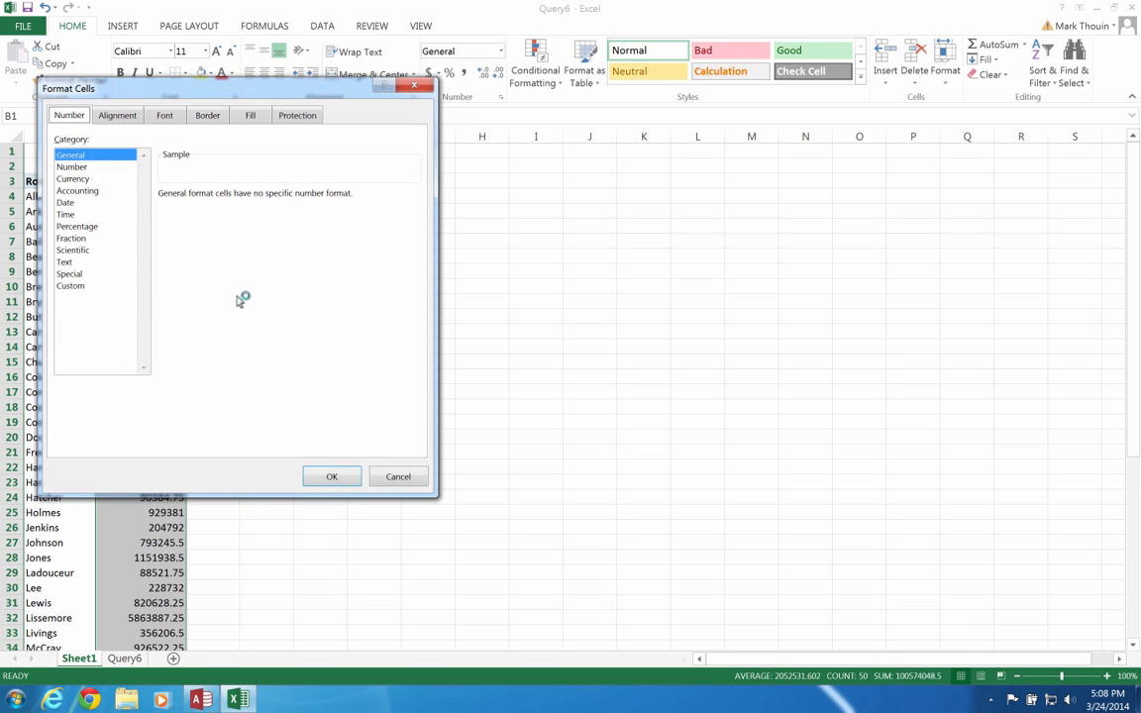
pyautogui.click(83, 167)
pyautogui.click(213, 216)
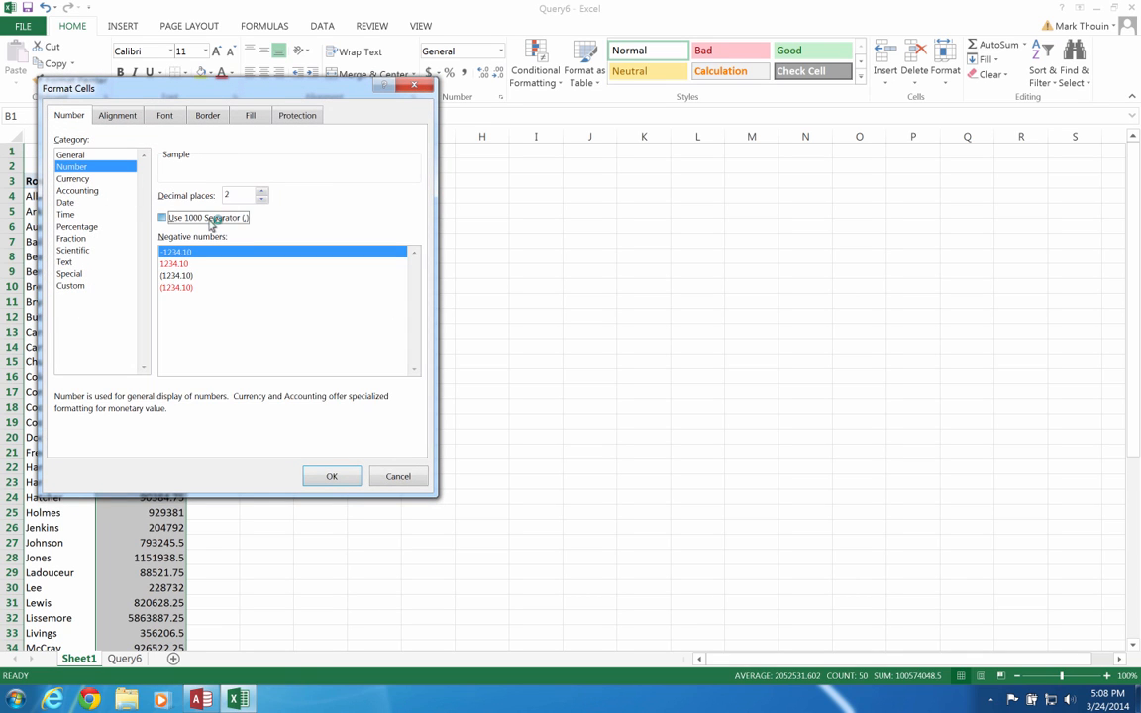
pyautogui.click(263, 199)
pyautogui.click(263, 199)
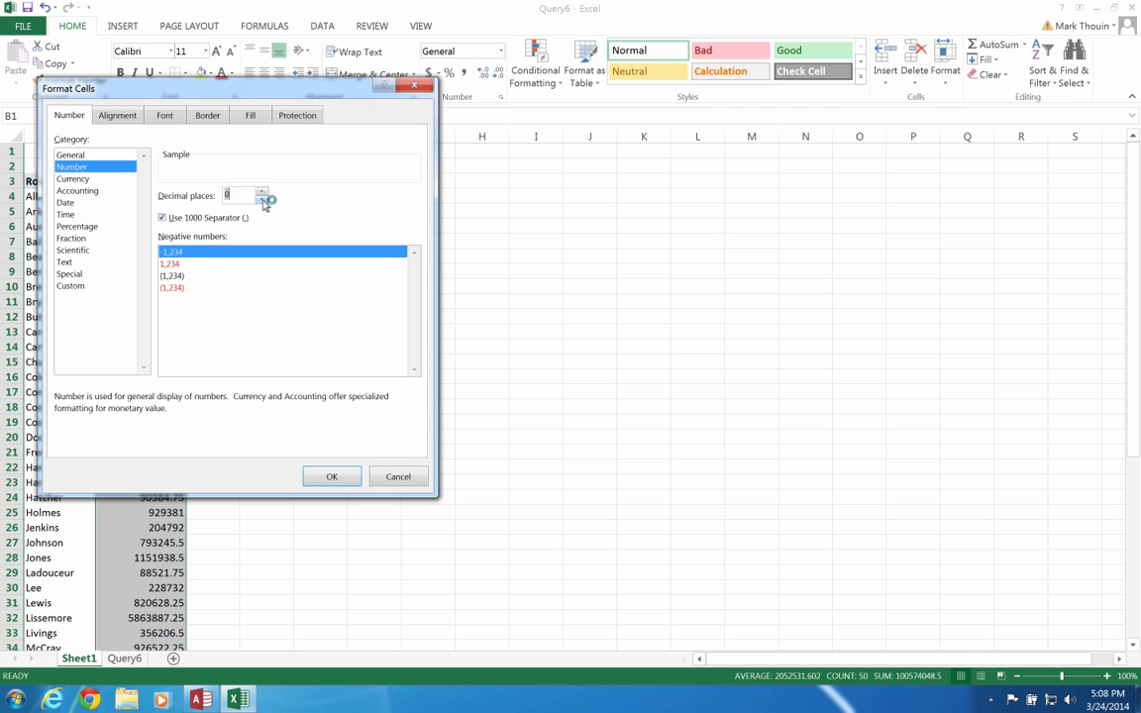
pyautogui.click(91, 178)
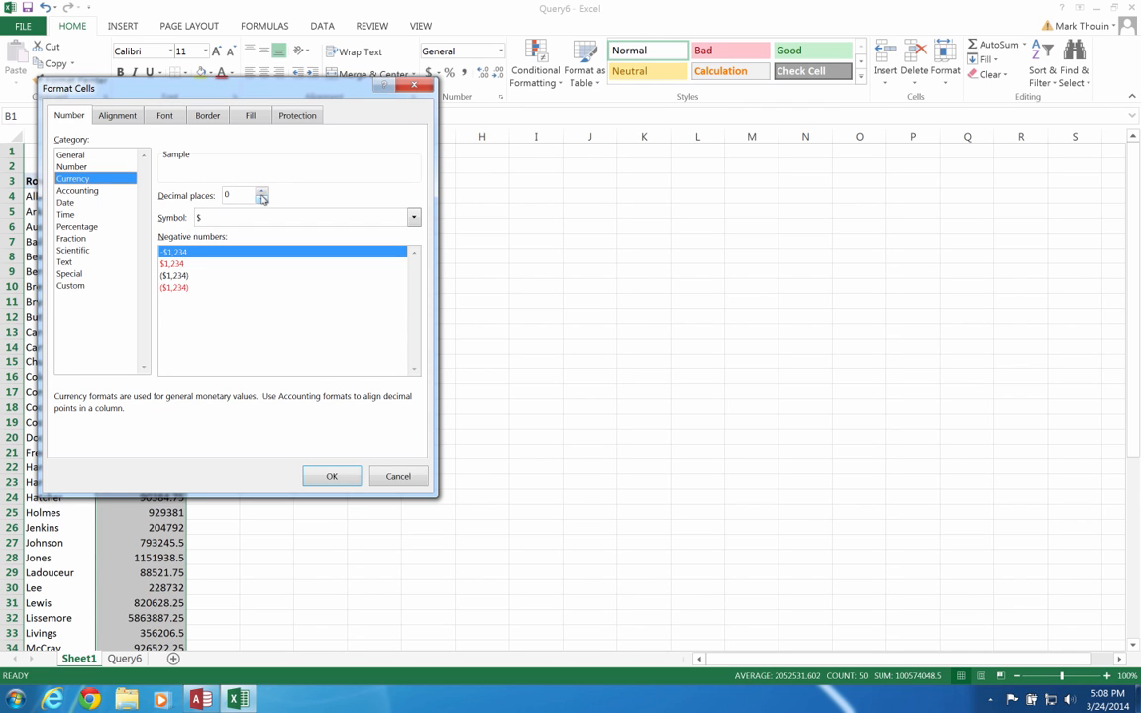
pyautogui.click(335, 477)
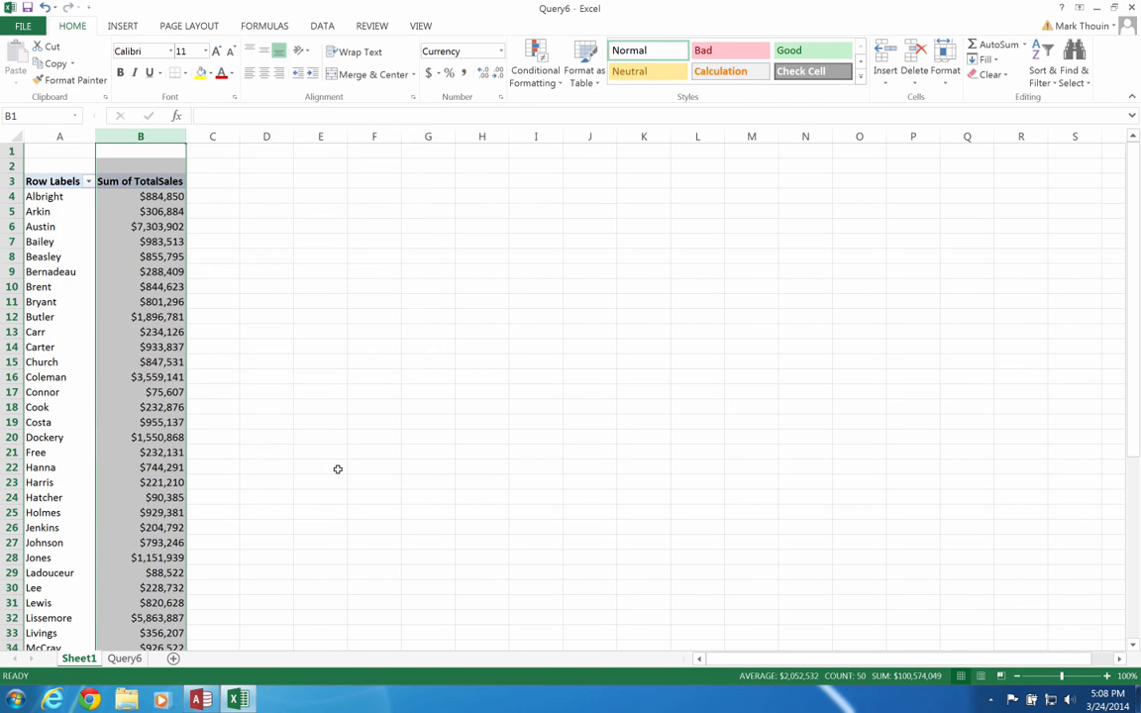
# Sort the PivotTable customers by Sum of TotalSales from largest to smallest
pyautogui.click(144, 197)
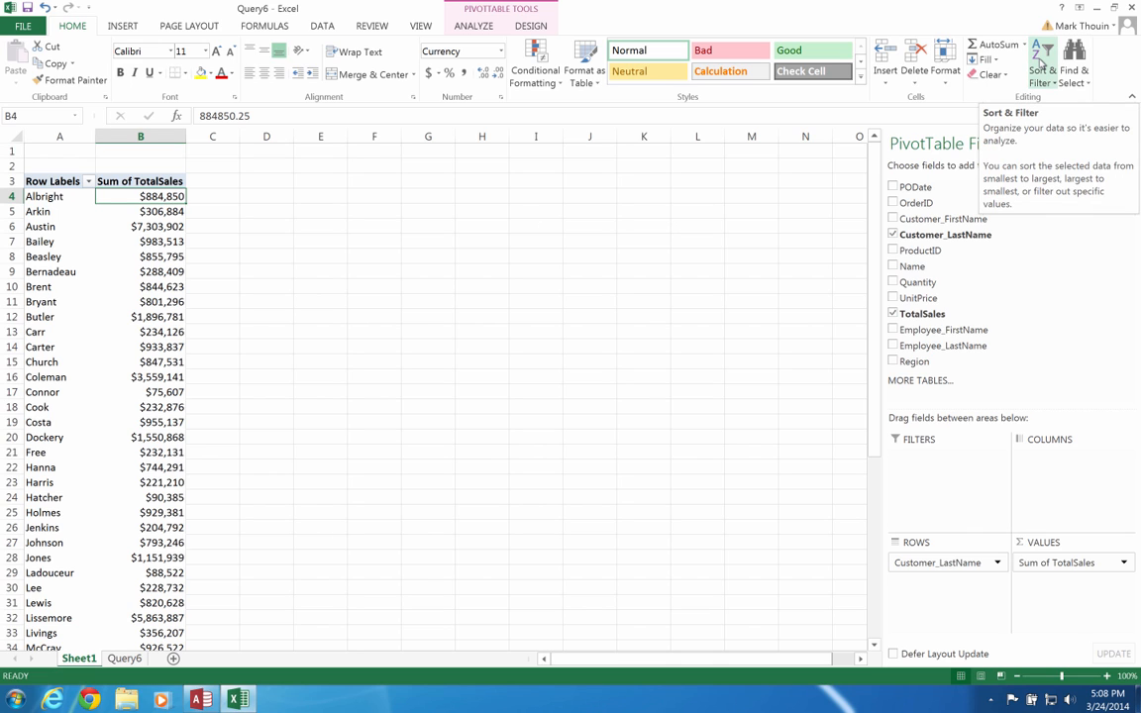
pyautogui.click(1040, 63)
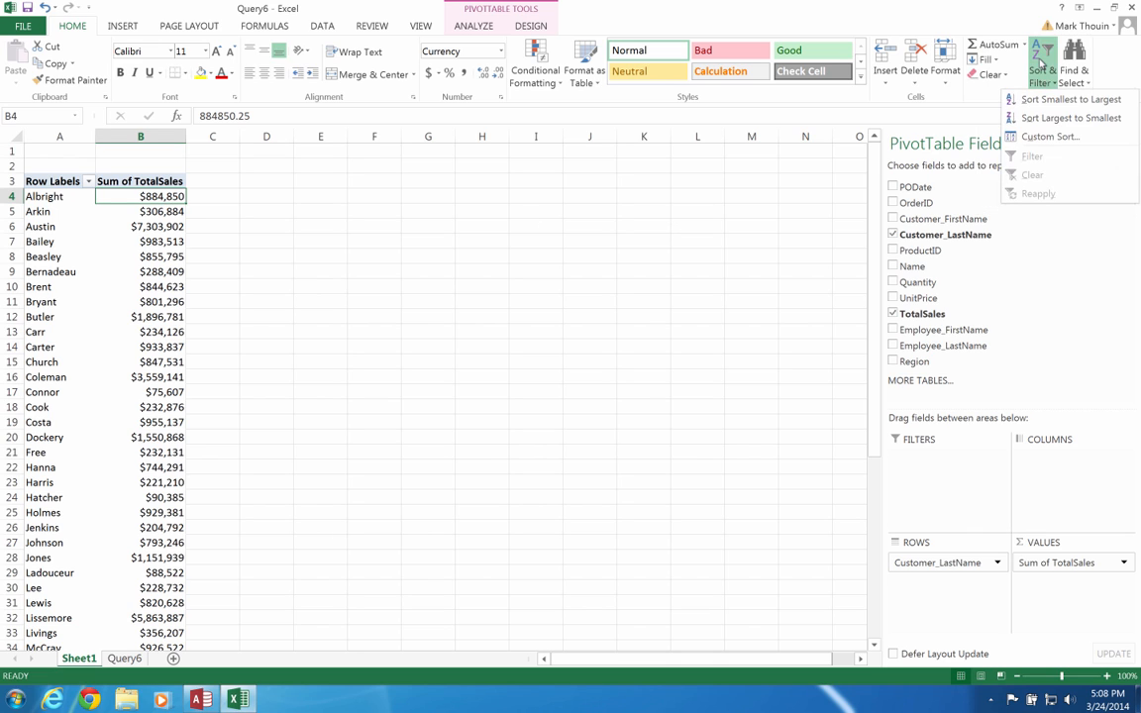
pyautogui.click(1044, 117)
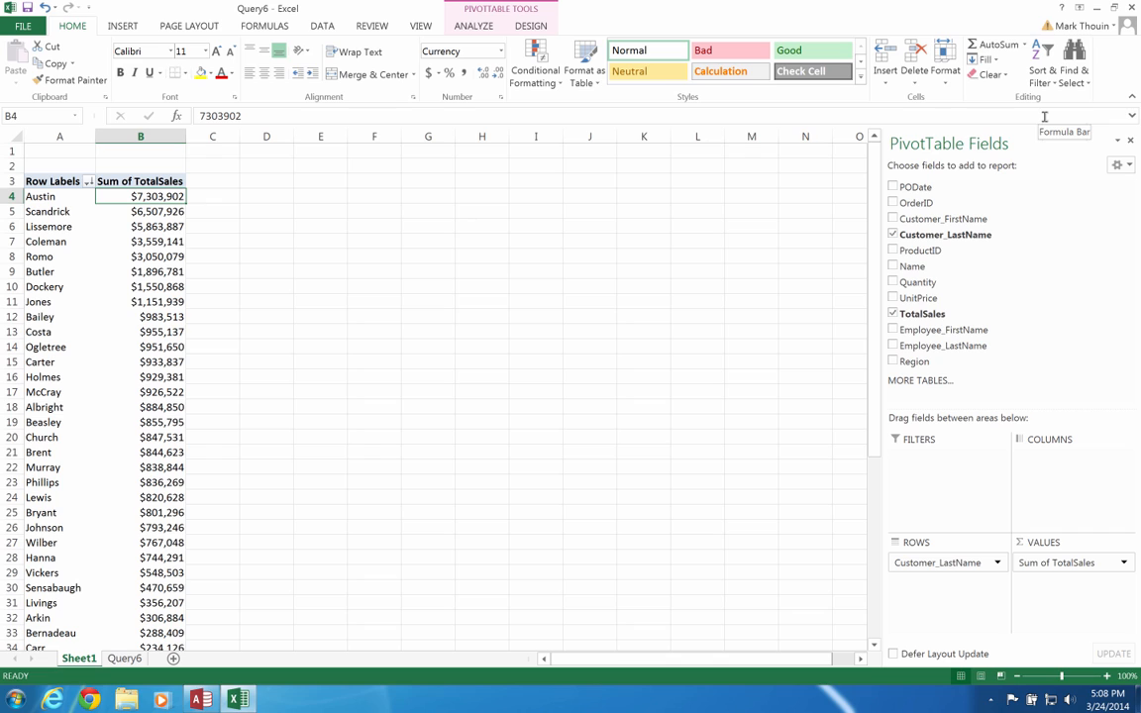
# Review the highest customer totals in the sorted PivotTable, from row 4 down to row 11
pyautogui.press('Left')
pyautogui.press('Right')
pyautogui.press('Left')
pyautogui.press('Right')
pyautogui.press('Down')
pyautogui.press('Down')
pyautogui.press('Down')
pyautogui.press('Down')
pyautogui.press('Down')
pyautogui.press('Down')
pyautogui.press('Down')
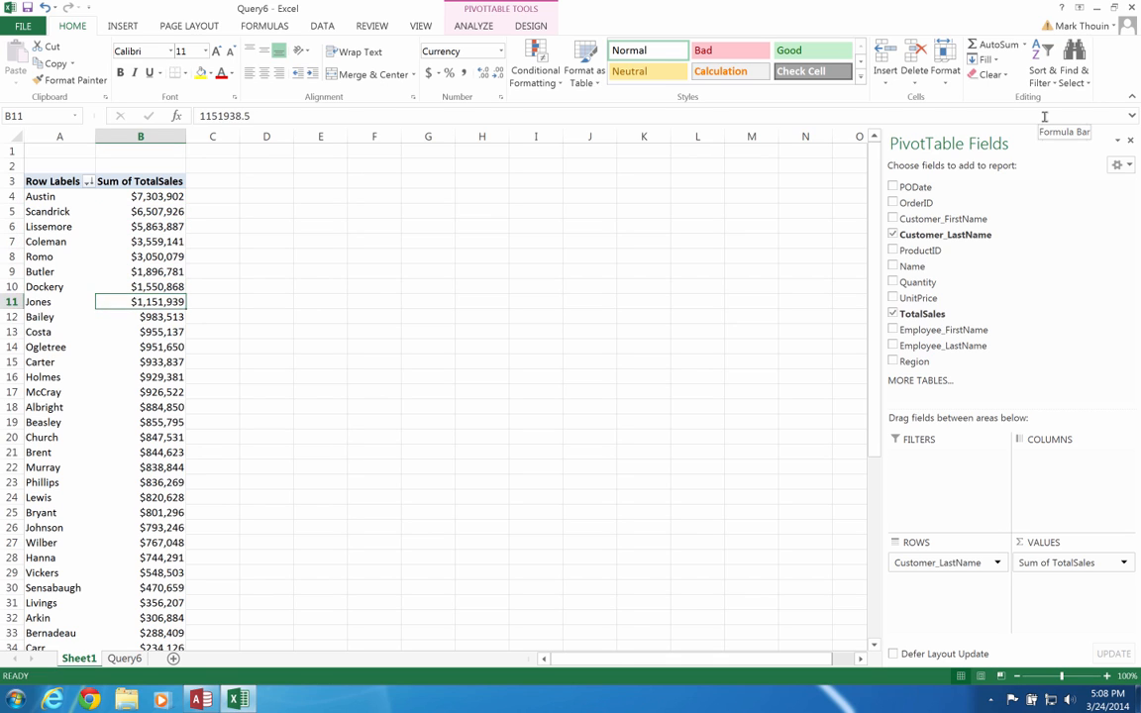
pyautogui.press('Up')
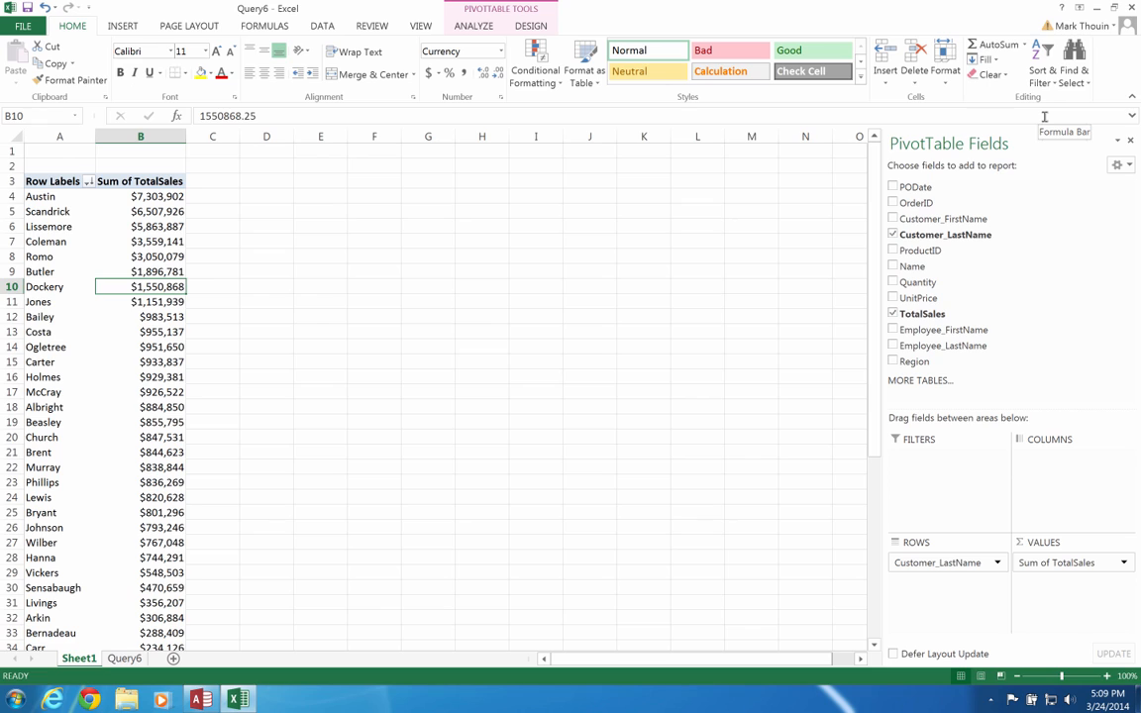
pyautogui.press('Down')
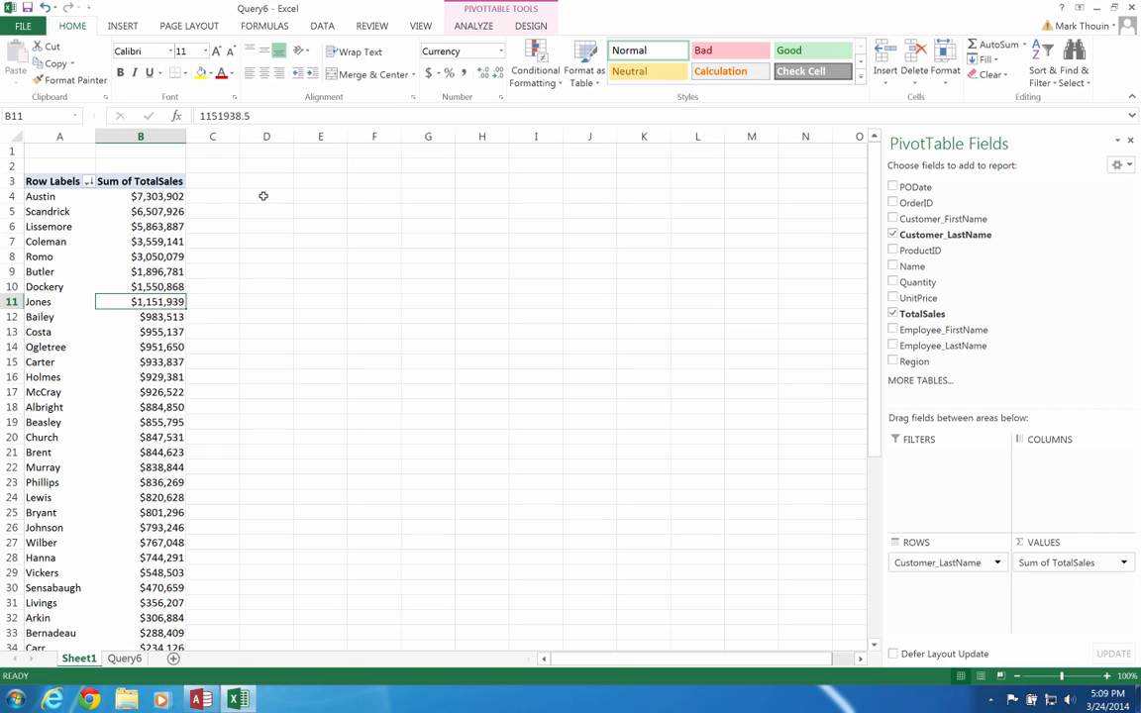
# Drill down into the total in B11 to list its underlying sales records on a new sheet, and browse them
pyautogui.moveTo(172, 198)
pyautogui.moveTo(142, 303)
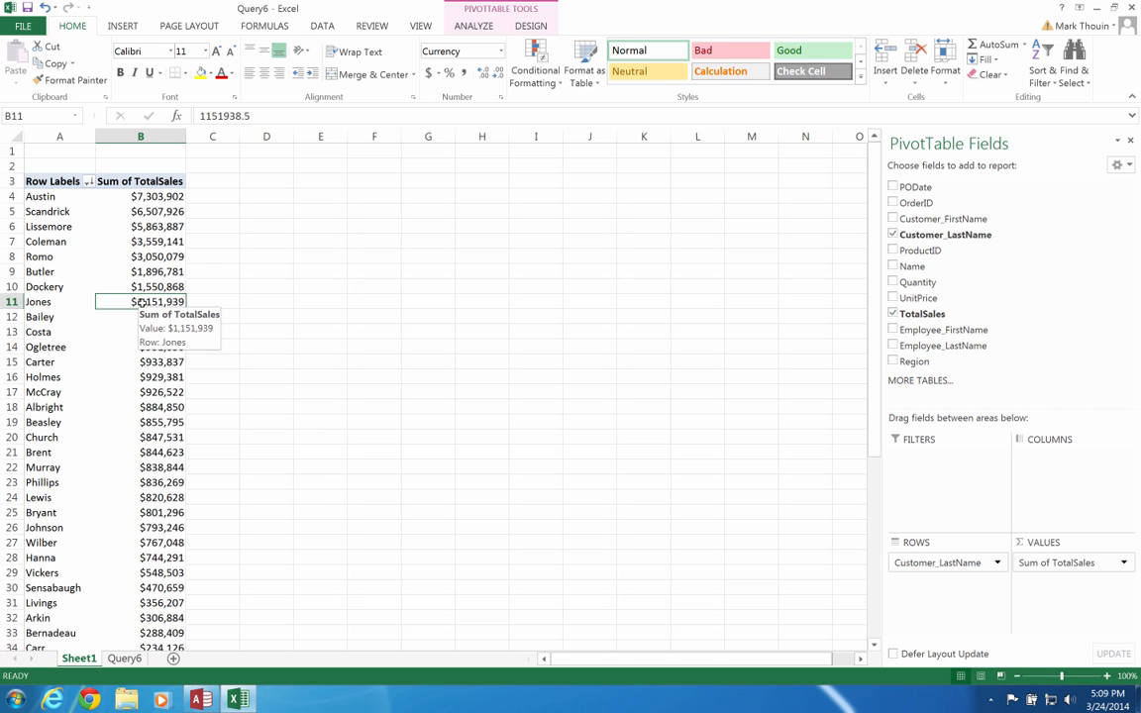
pyautogui.doubleClick(142, 302)
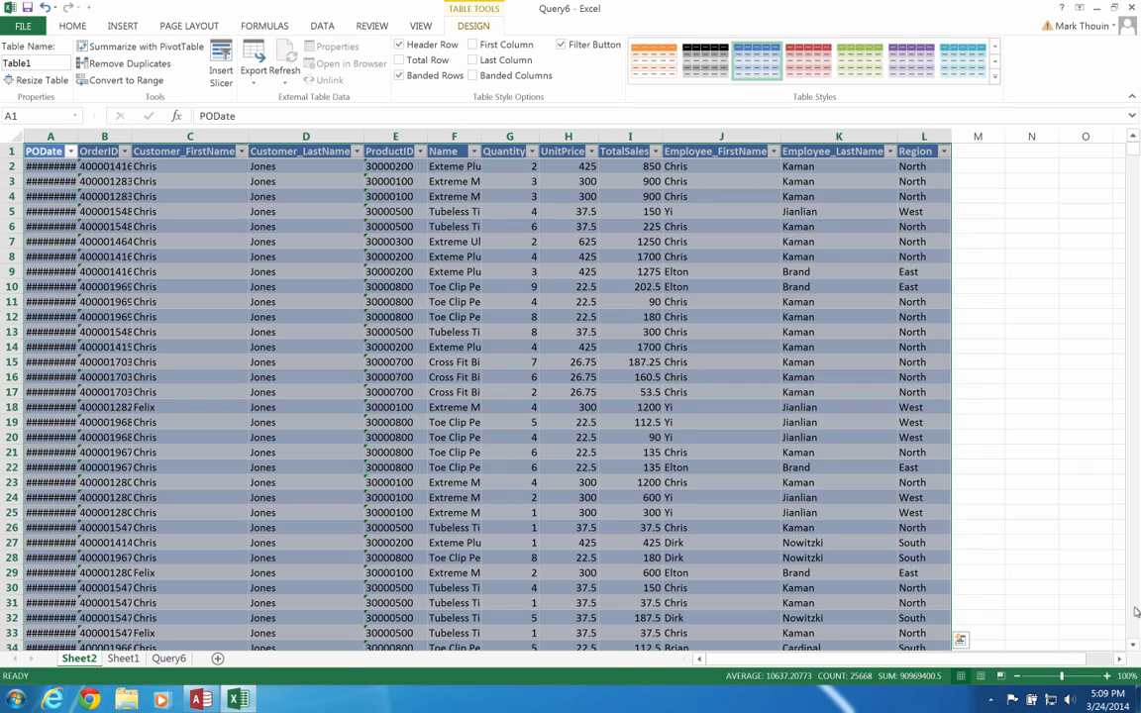
pyautogui.scroll(-20, 1138, 557)
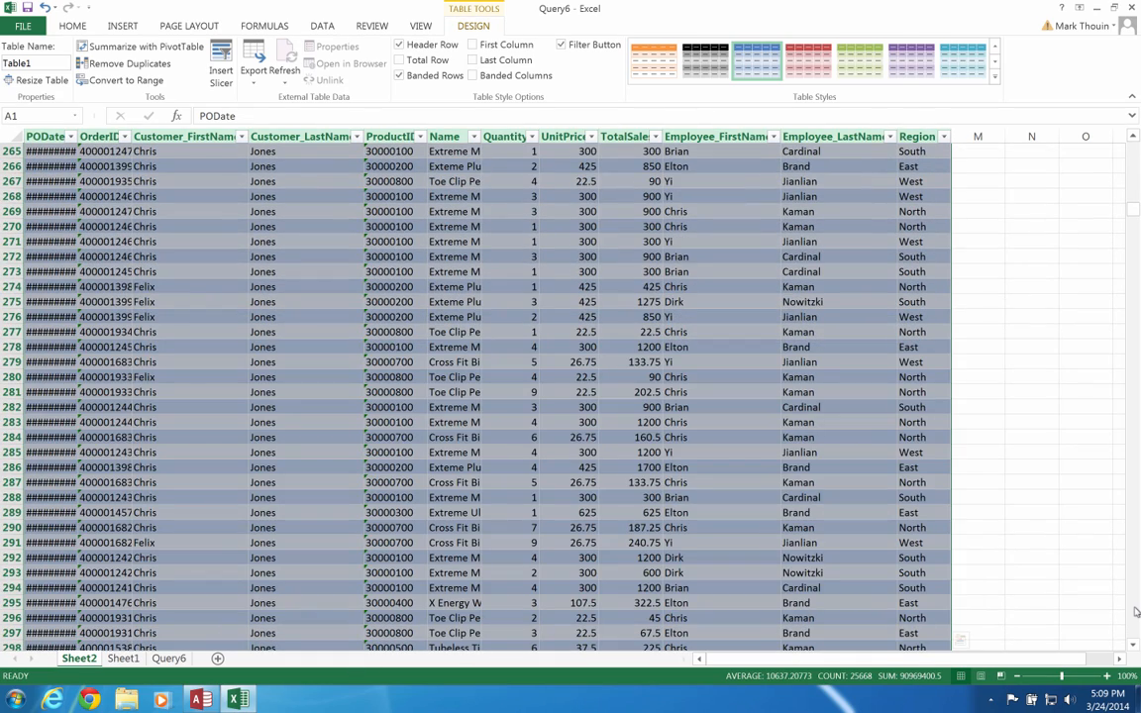
pyautogui.scroll(-20, 1136, 611)
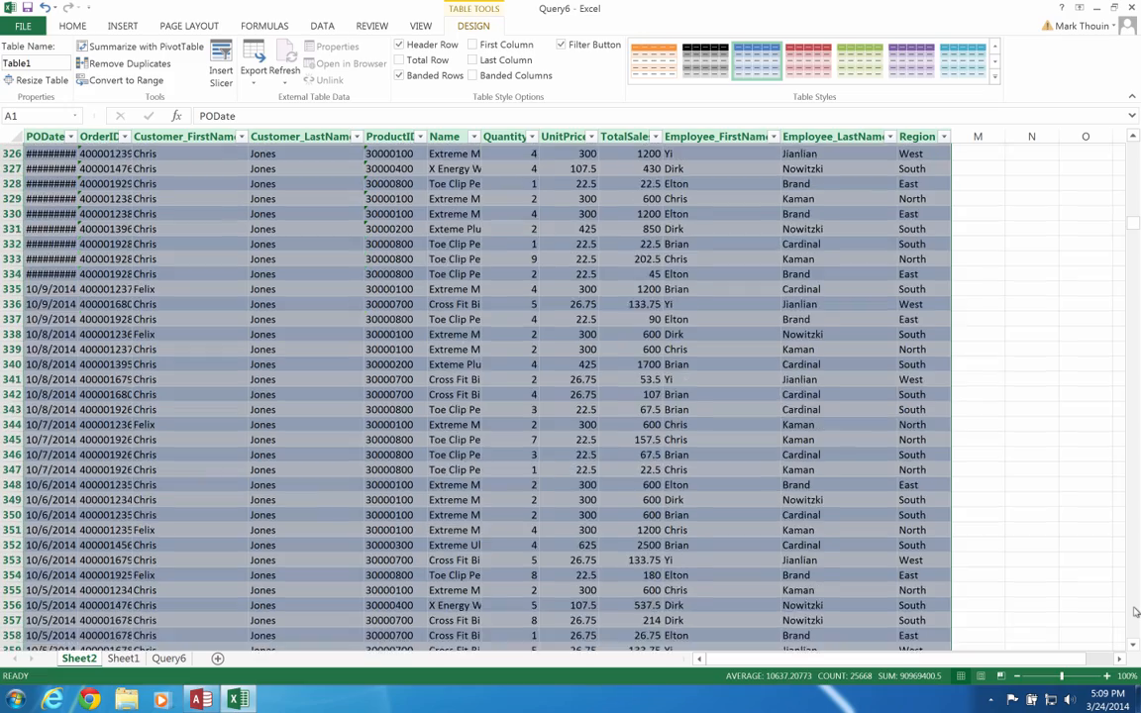
pyautogui.scroll(-20, 1136, 611)
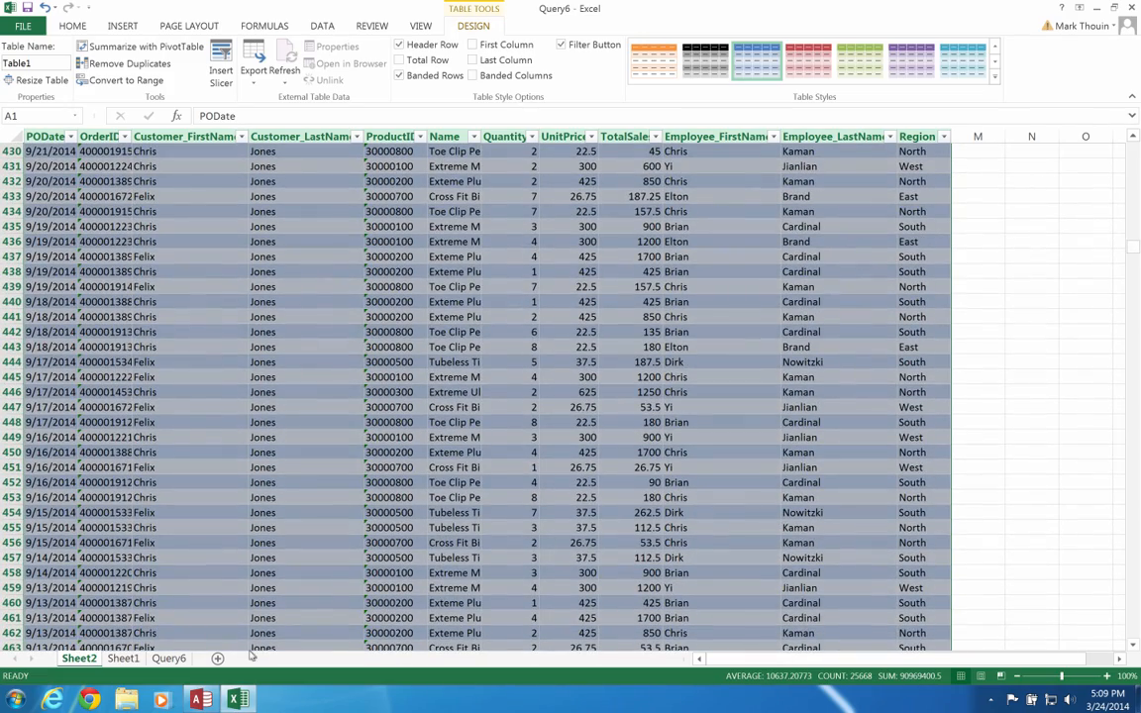
# Insert a new column before ProductID on the Query6 sheet and head it CustomerFullName in cell E1
pyautogui.click(123, 659)
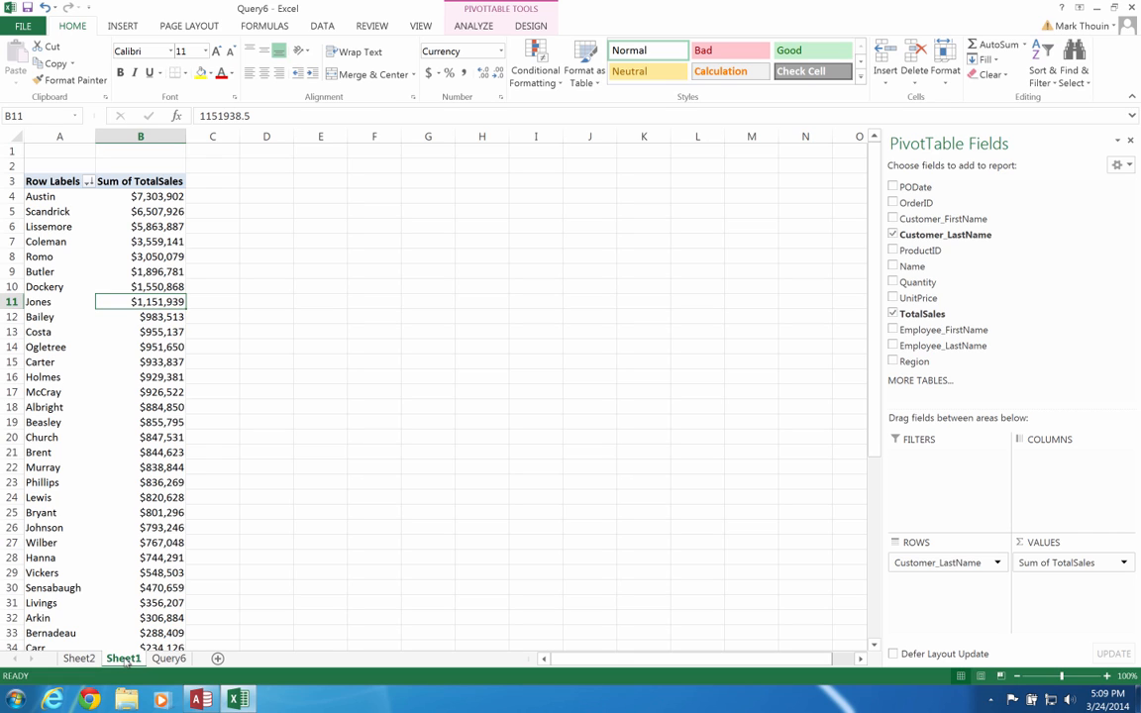
pyautogui.click(168, 659)
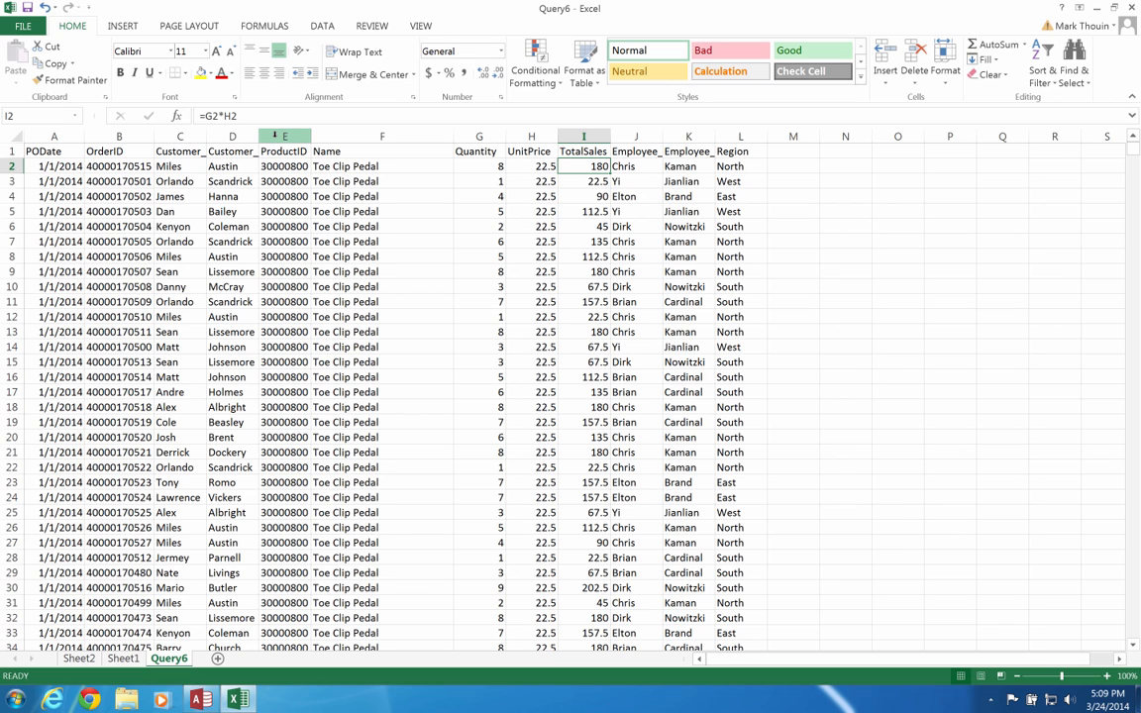
pyautogui.rightClick(275, 136)
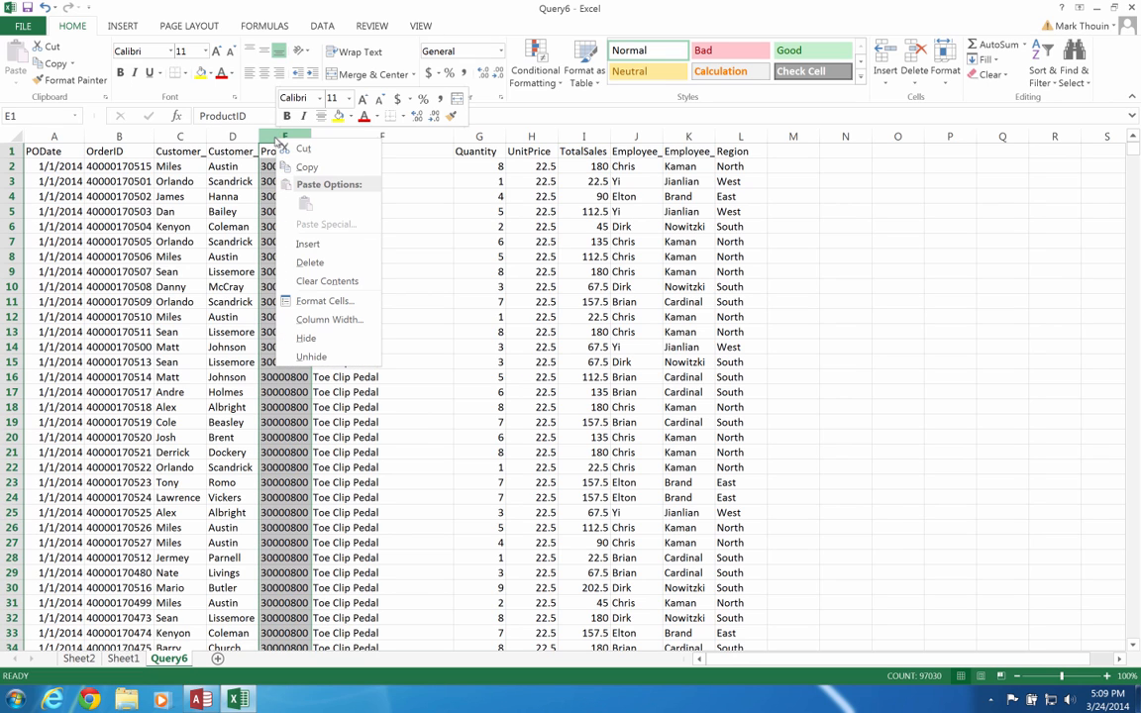
pyautogui.click(309, 243)
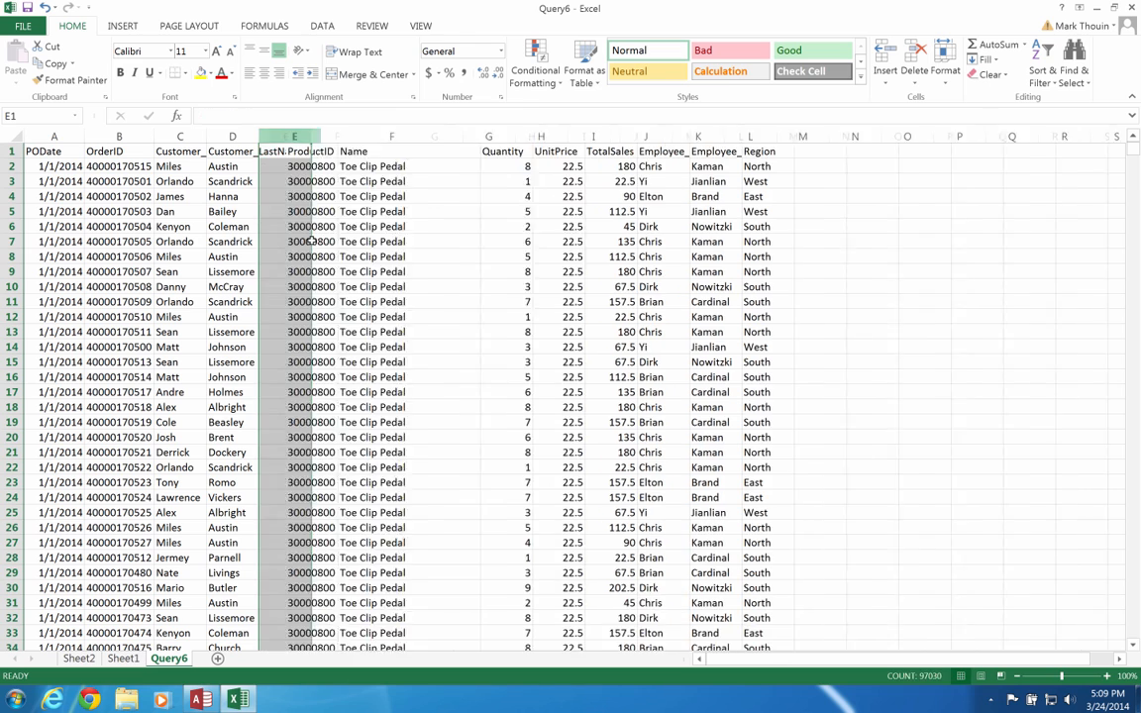
pyautogui.click(285, 151)
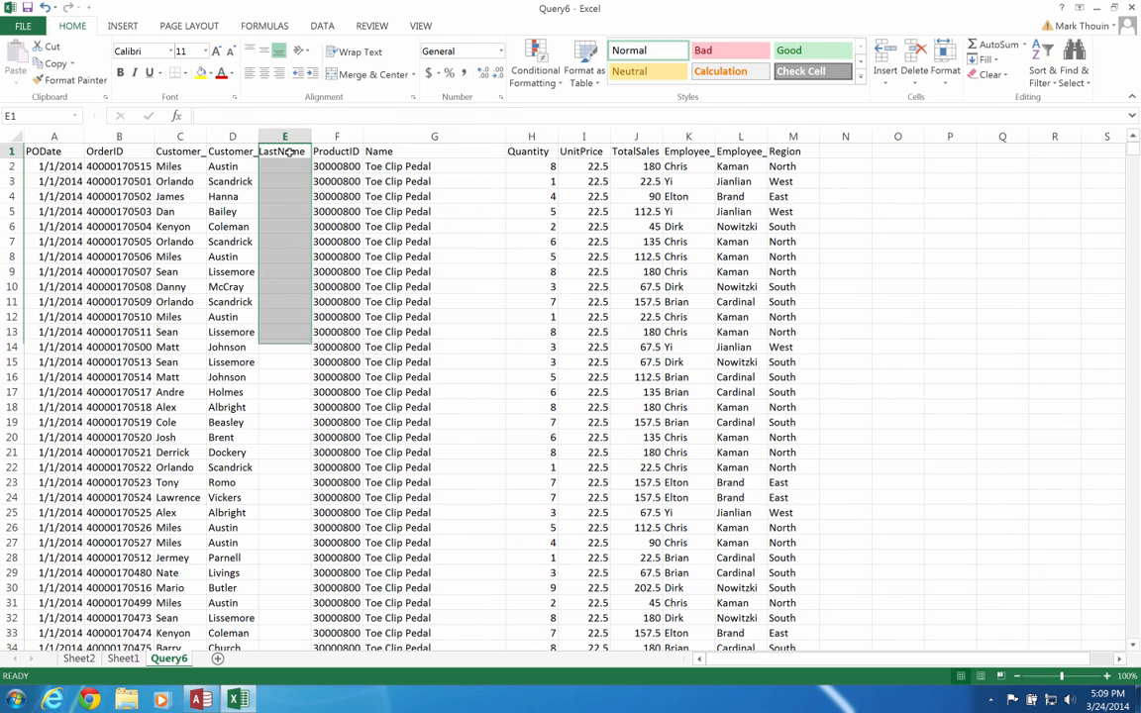
pyautogui.write('Cu')
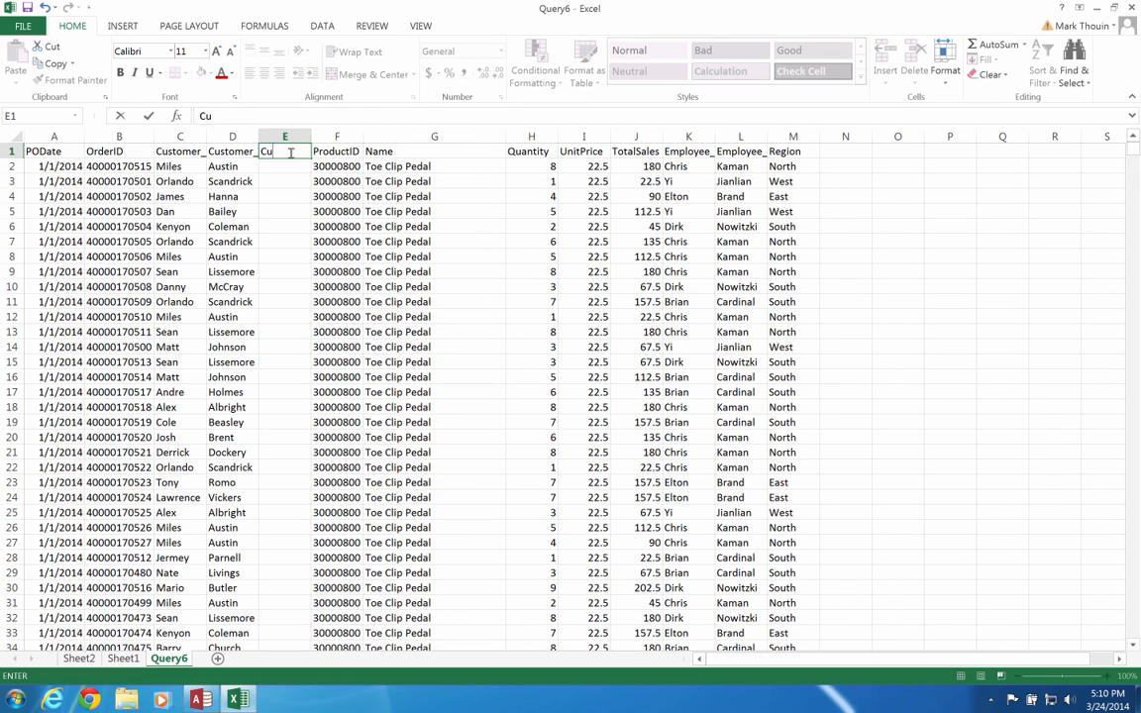
pyautogui.write('stomerFullName')
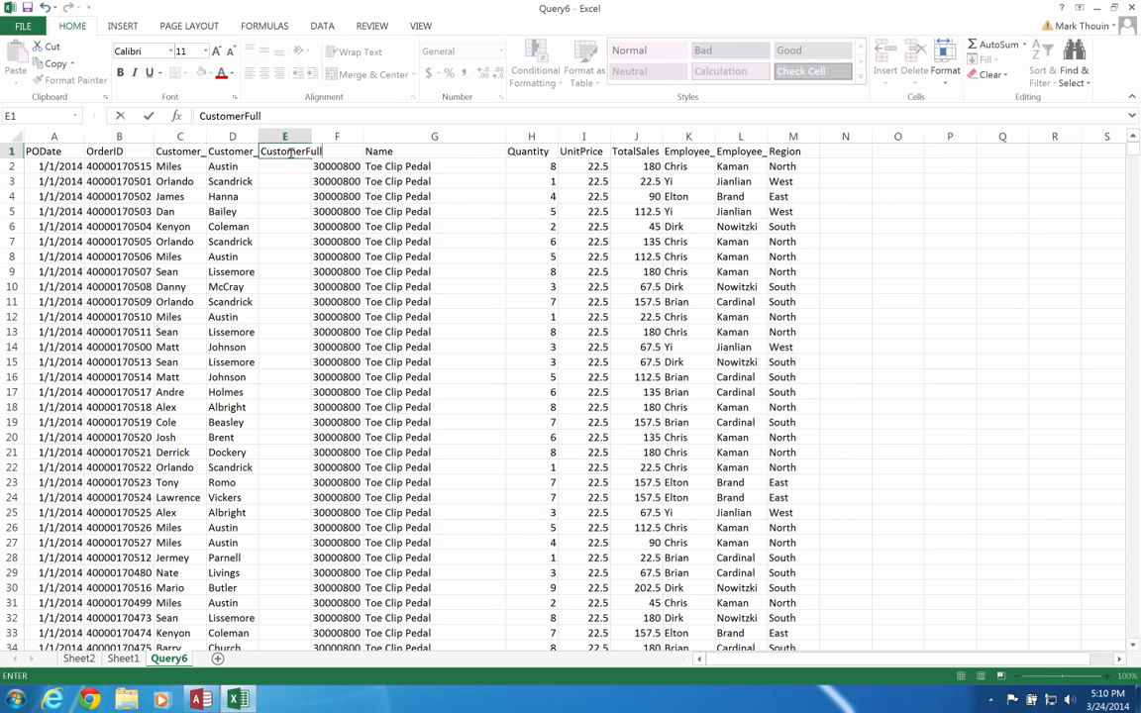
pyautogui.press('Return')
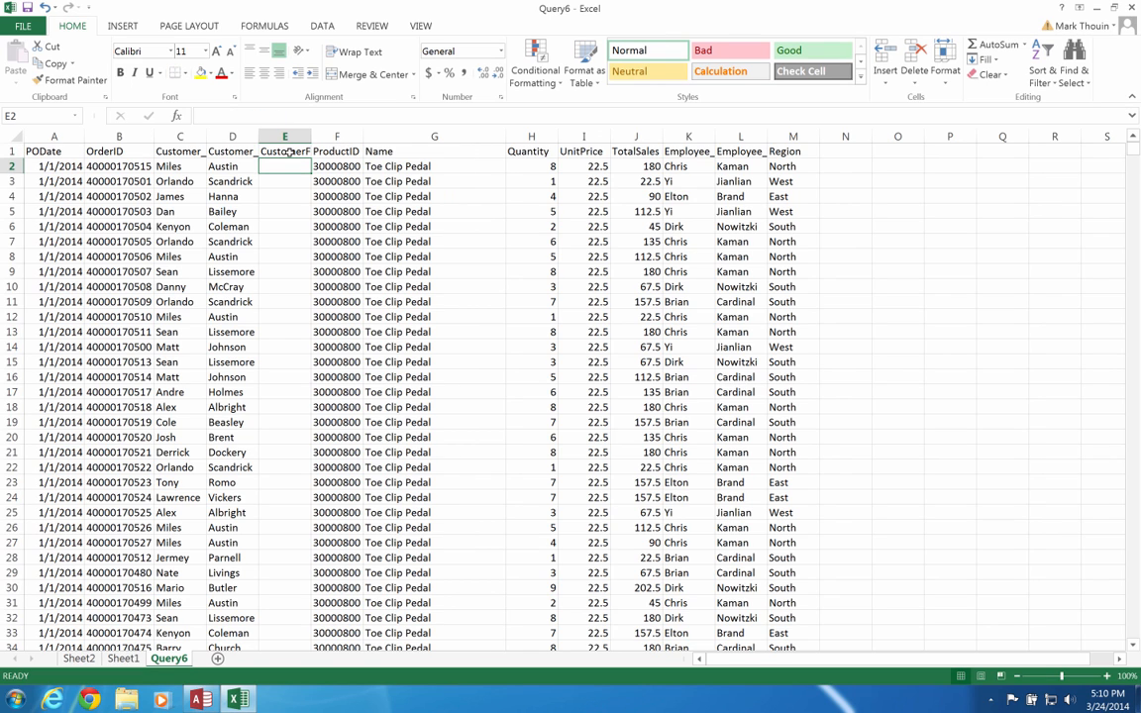
# Enter the formula =CONCATENATE(C2, " ", D2) in E2 to join the customer's first and last names
pyautogui.write('=')
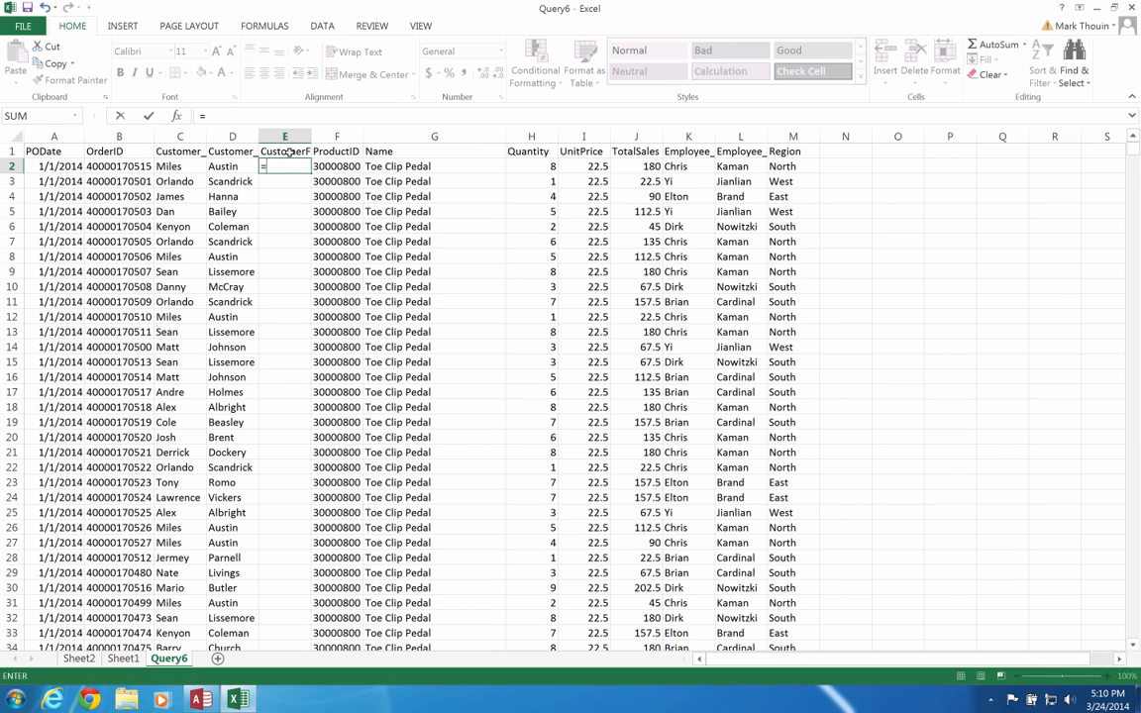
pyautogui.write('conc')
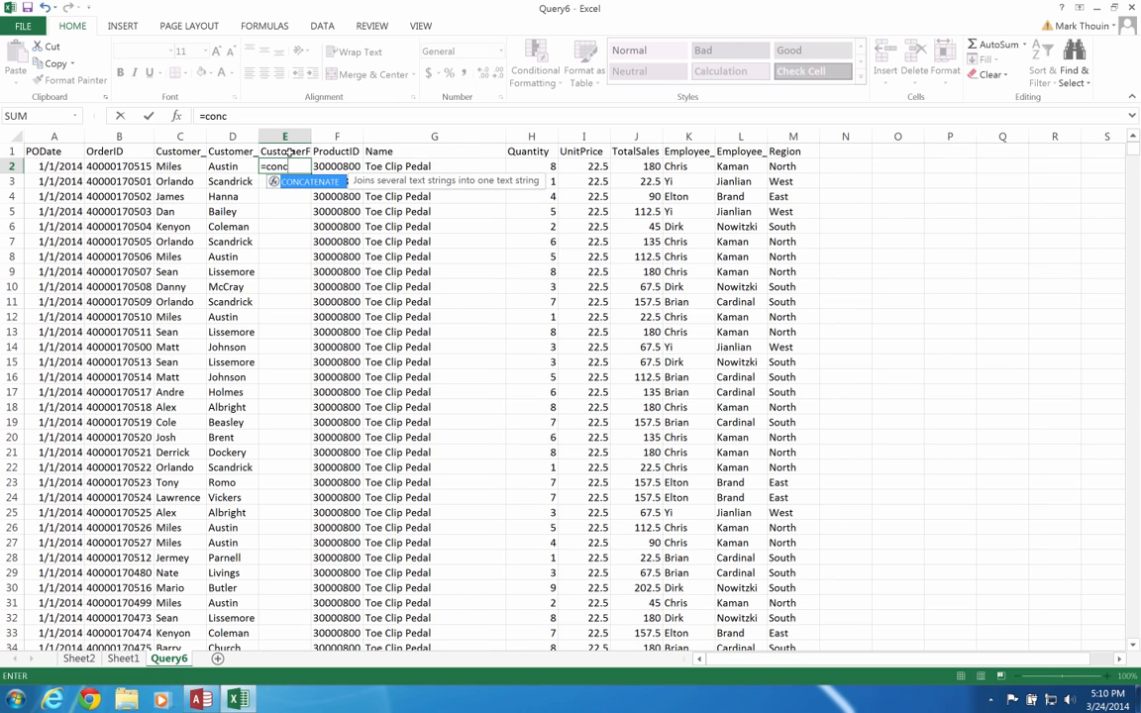
pyautogui.write('aten')
pyautogui.write('ate(')
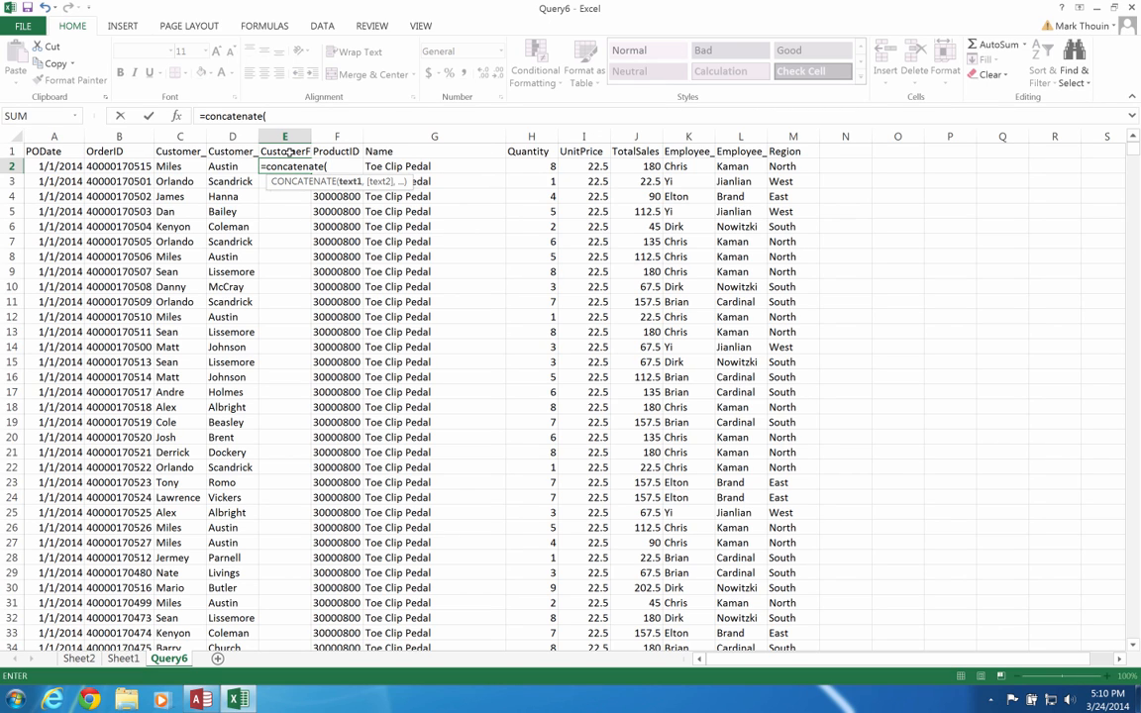
pyautogui.write('c2')
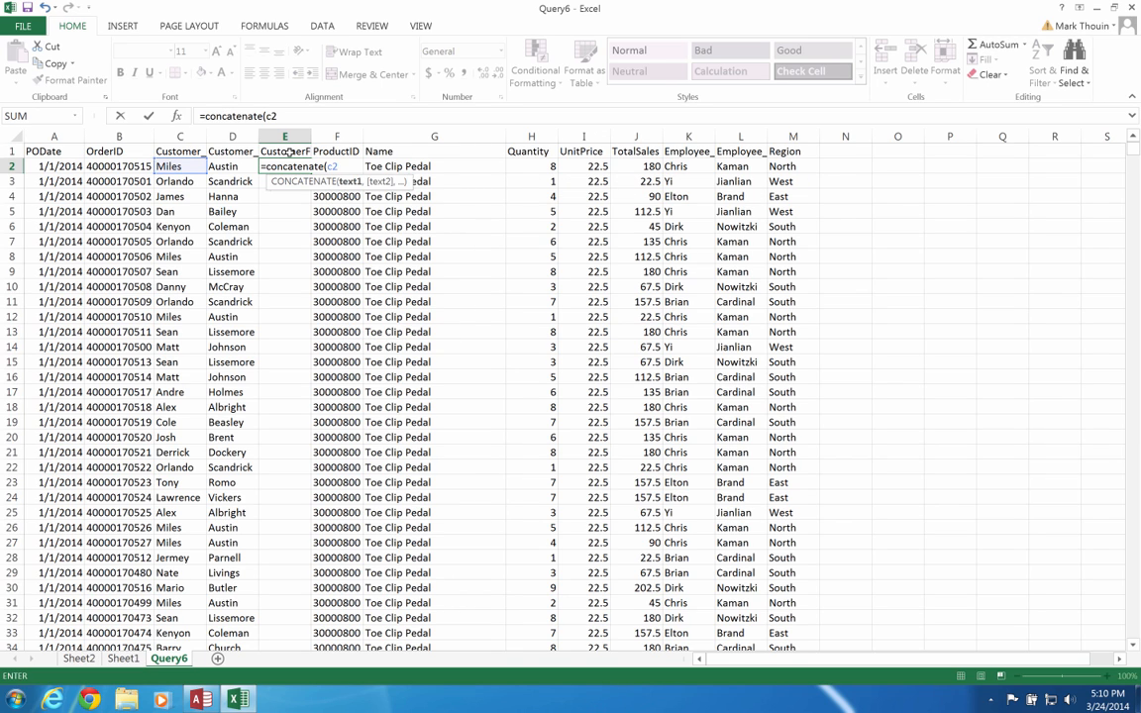
pyautogui.write(', "')
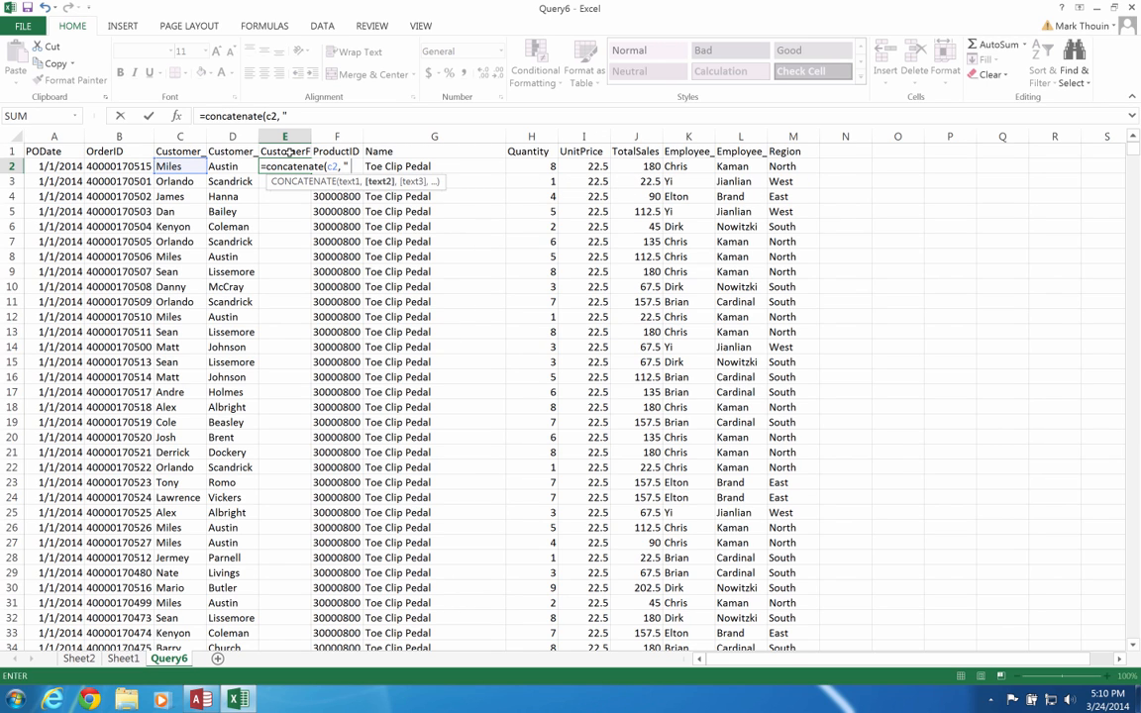
pyautogui.write(' ",')
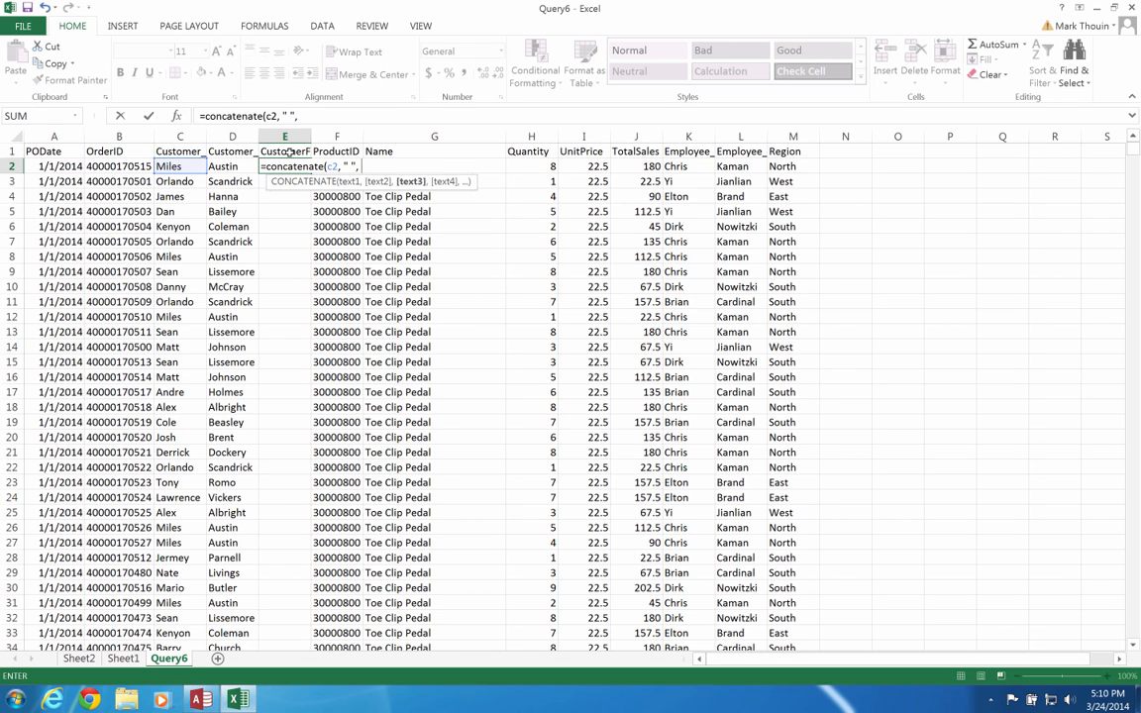
pyautogui.write(' d2')
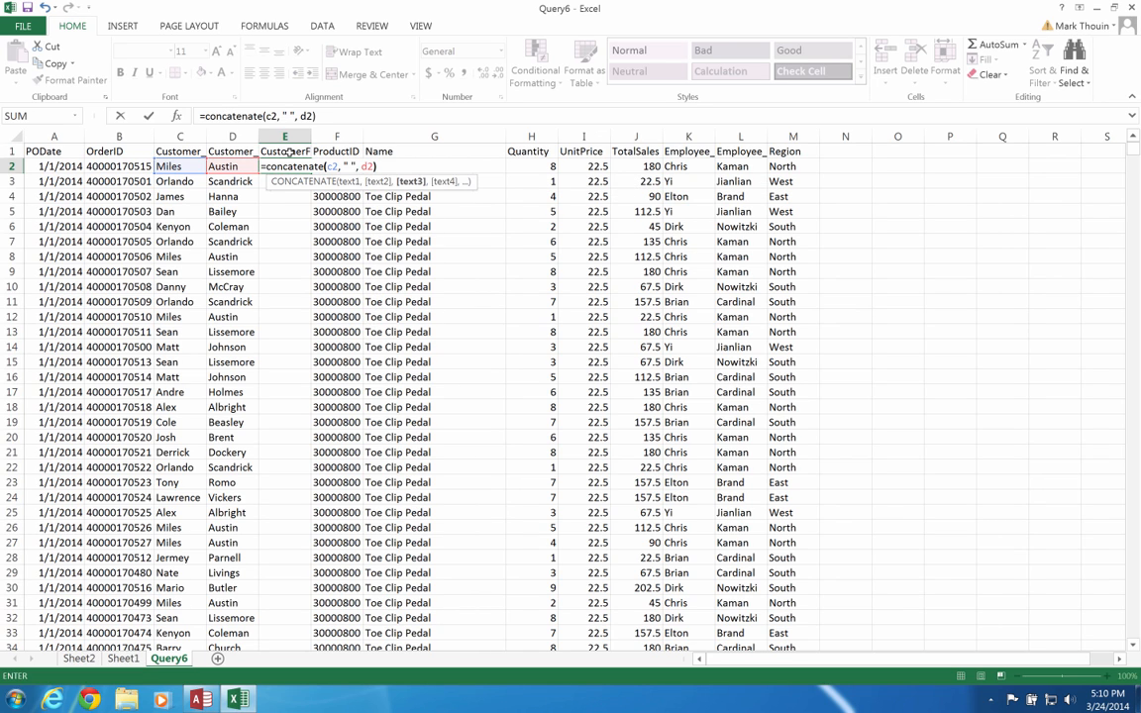
pyautogui.write(')')
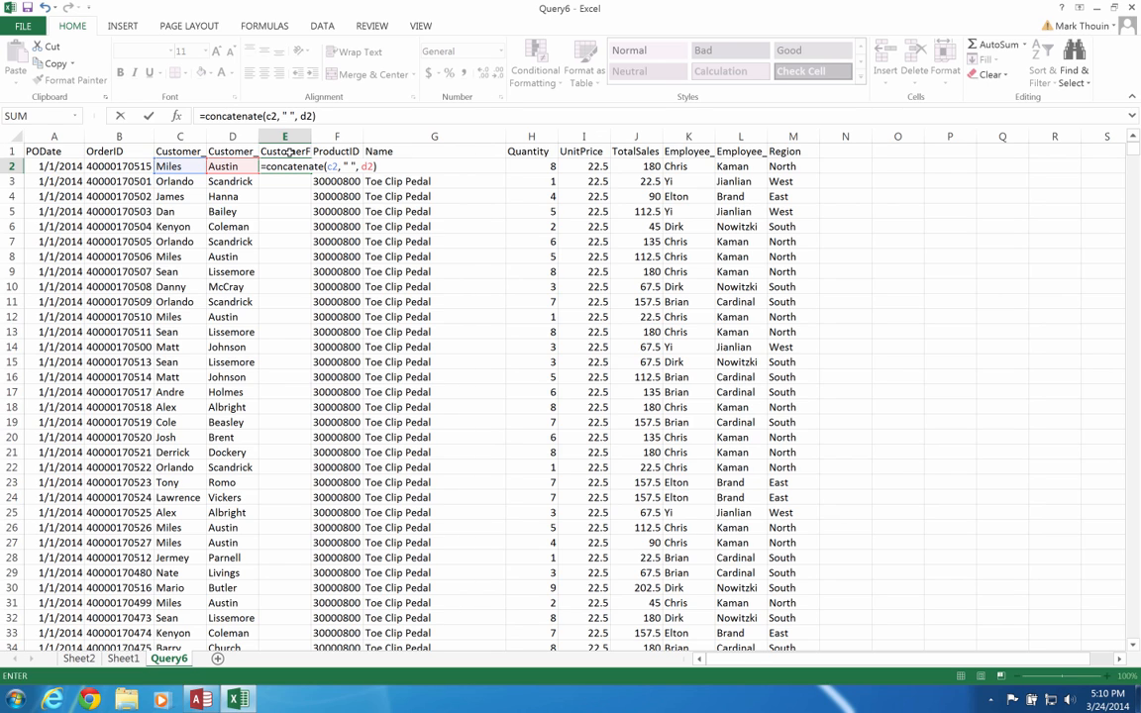
pyautogui.press('Return')
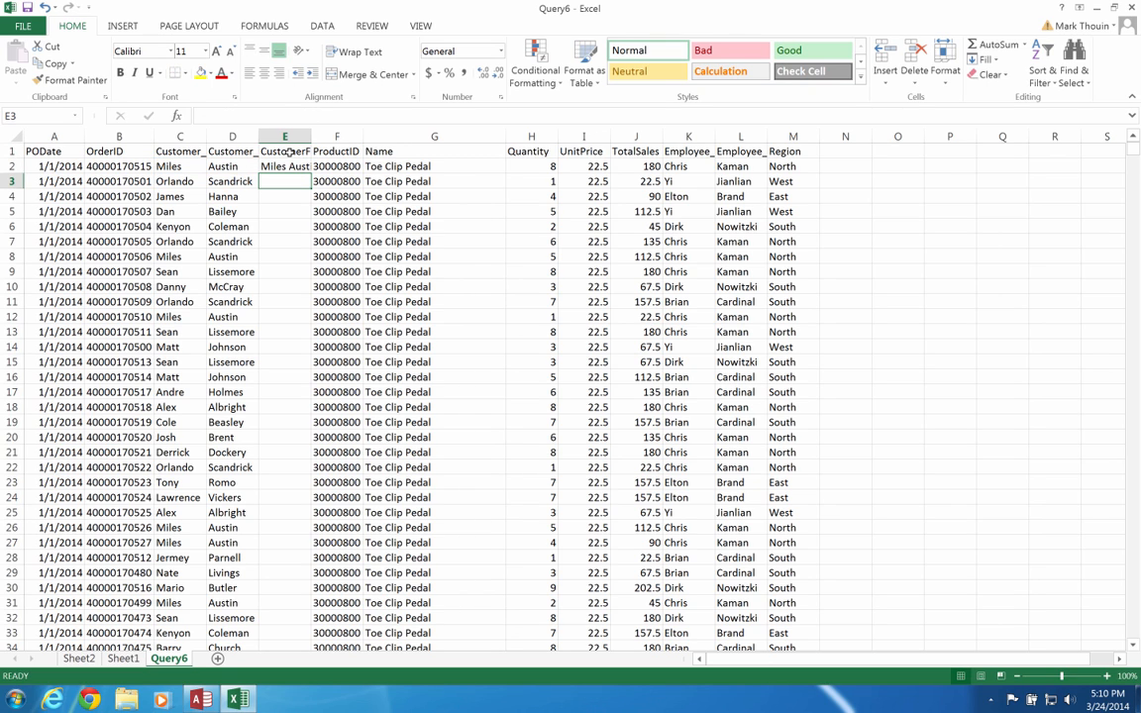
# Fit column E to its contents, fill the E2 formula down the whole column, and check the copied formula in E20
pyautogui.doubleClick(310, 136)
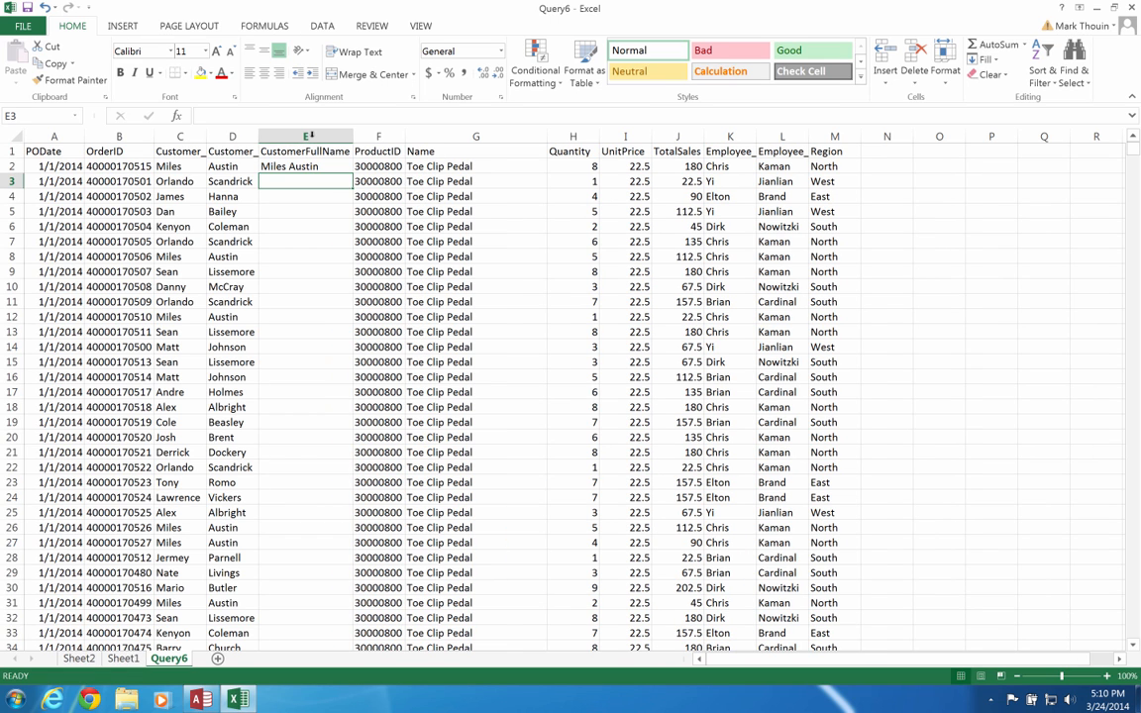
pyautogui.click(332, 166)
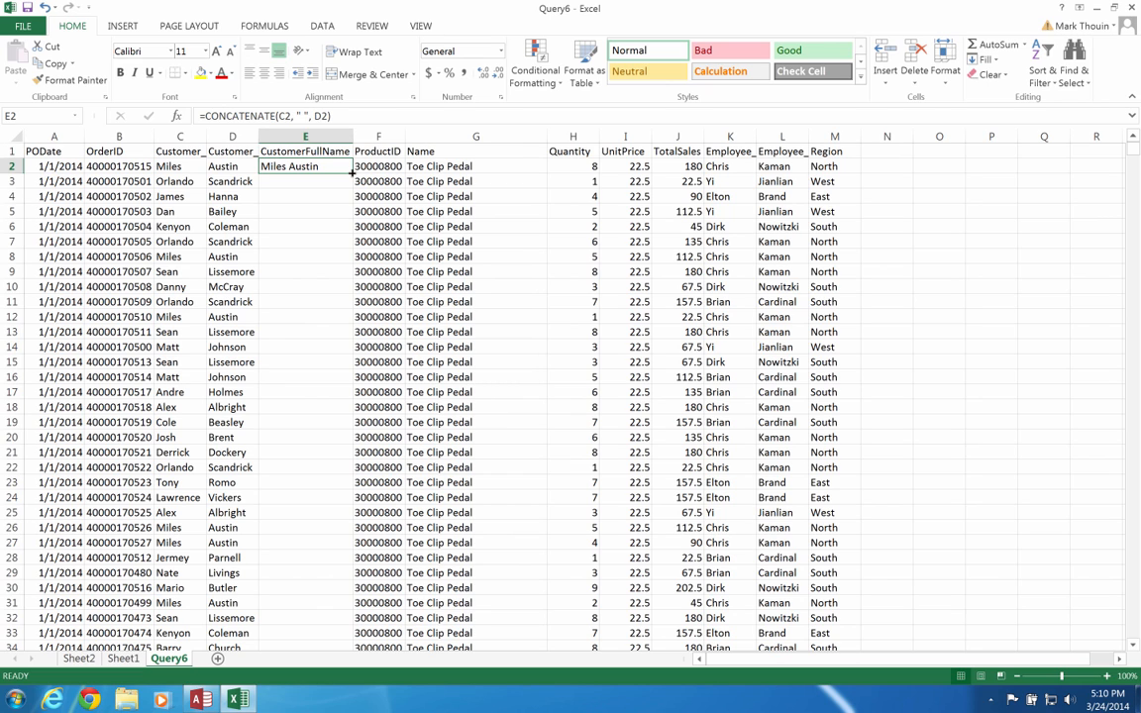
pyautogui.doubleClick(352, 173)
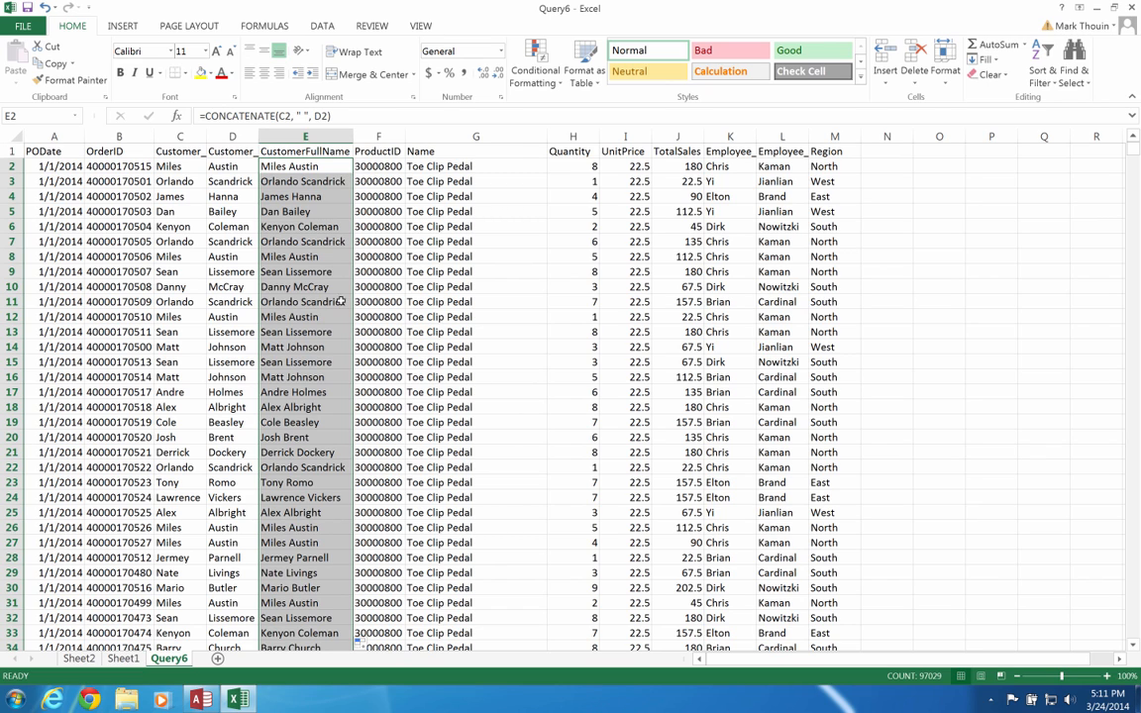
pyautogui.click(286, 424)
pyautogui.click(286, 439)
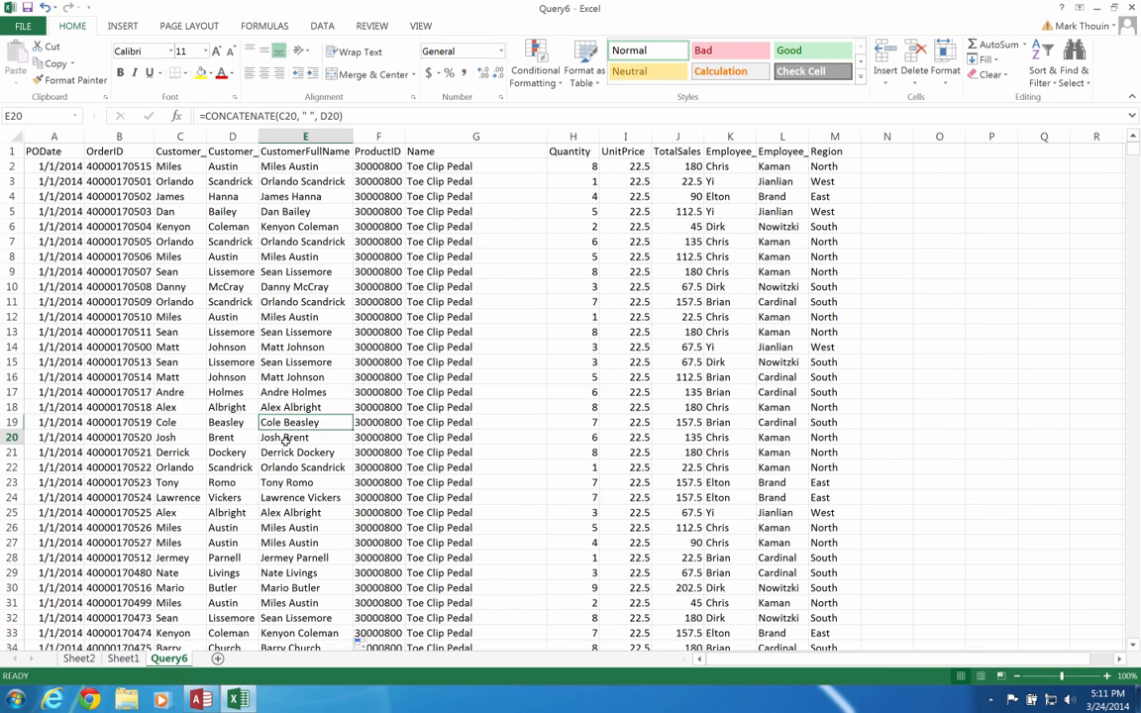
pyautogui.click(364, 118)
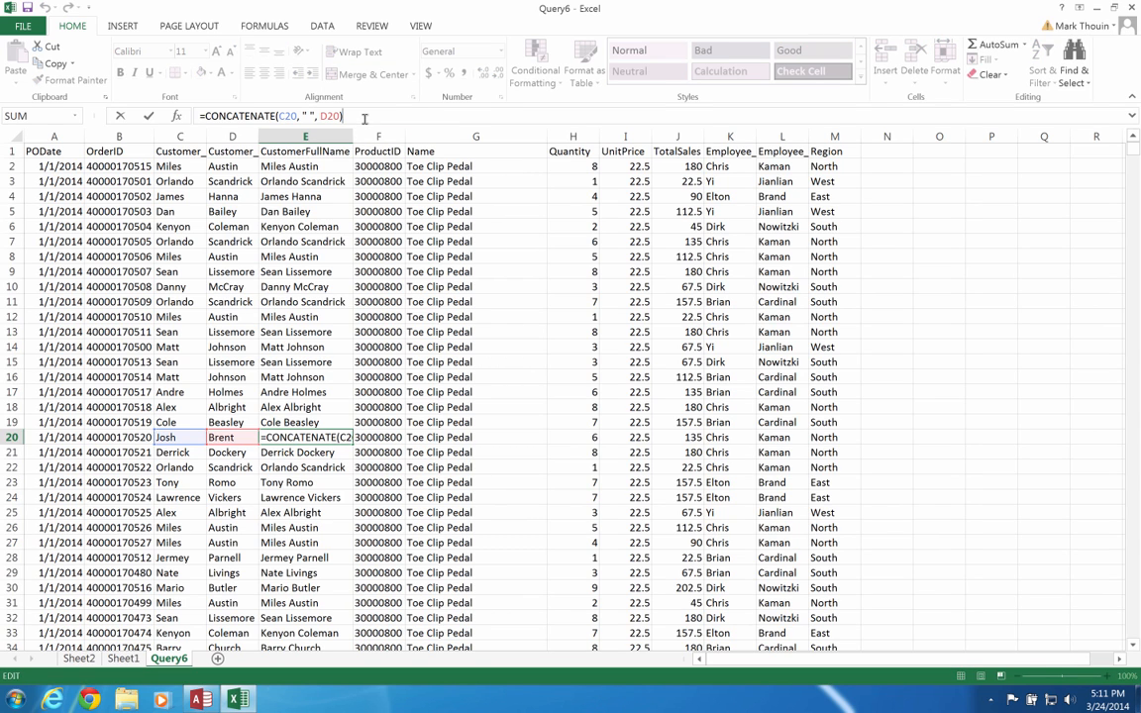
pyautogui.hotkey('ctrl', 'Return')
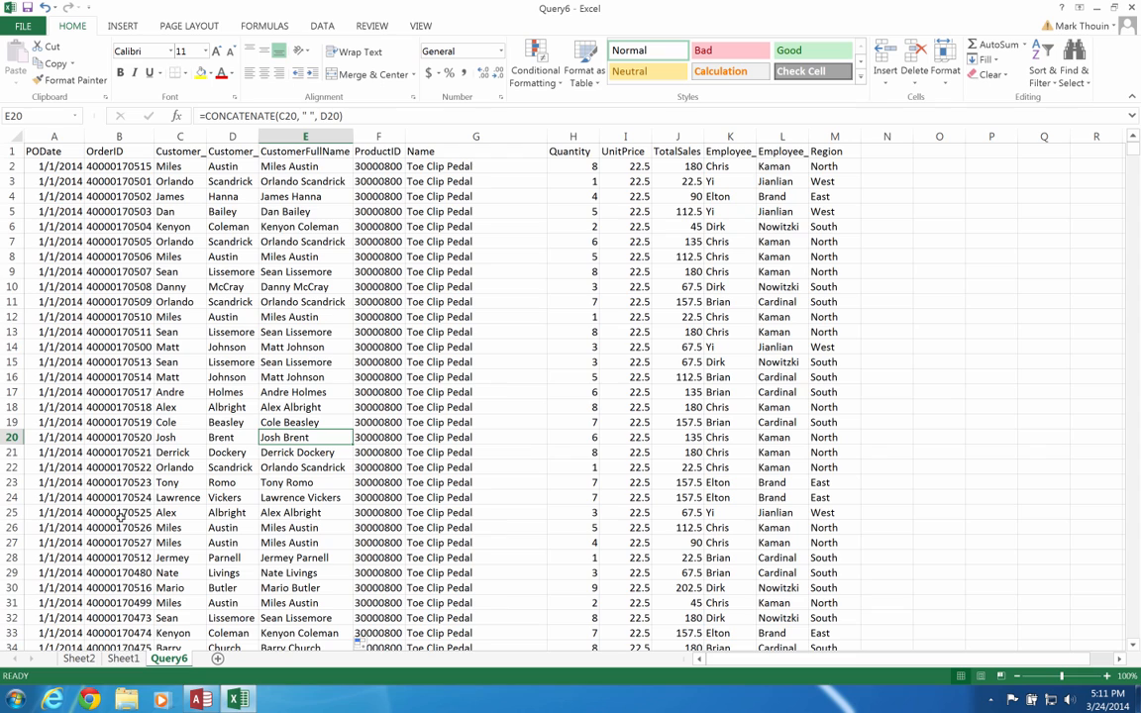
# Refresh the Sheet1 PivotTable and replace Customer_LastName with CustomerFullName in its rows
pyautogui.click(121, 659)
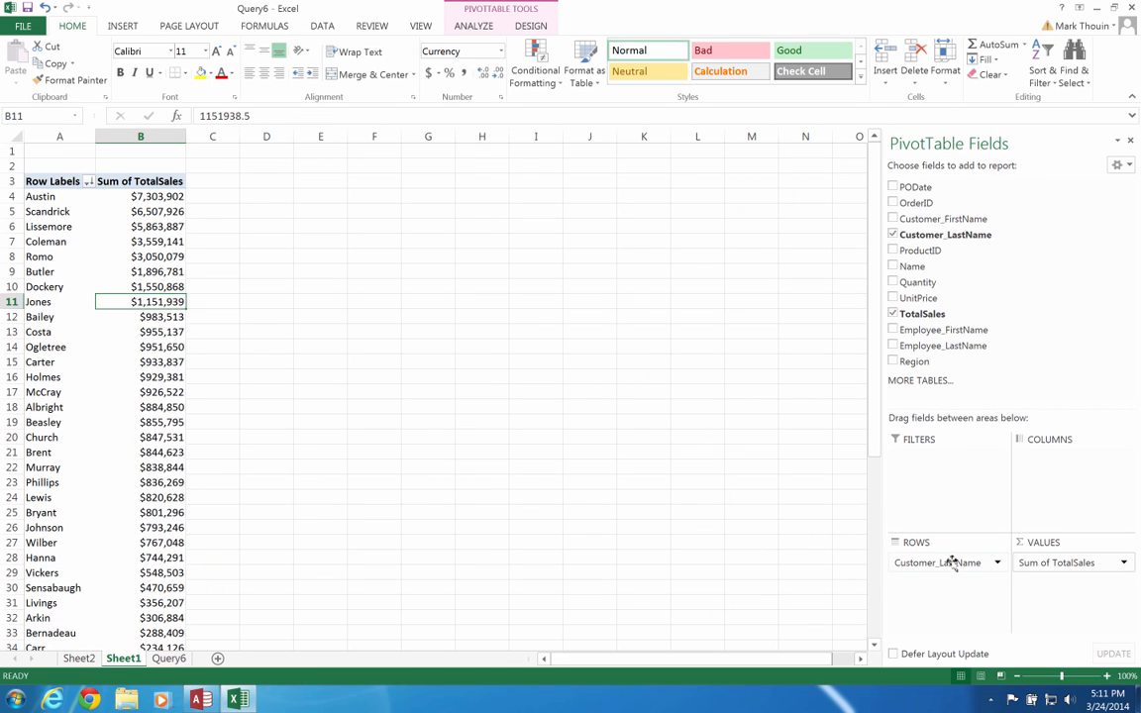
pyautogui.moveTo(931, 565); pyautogui.dragTo(979, 286)
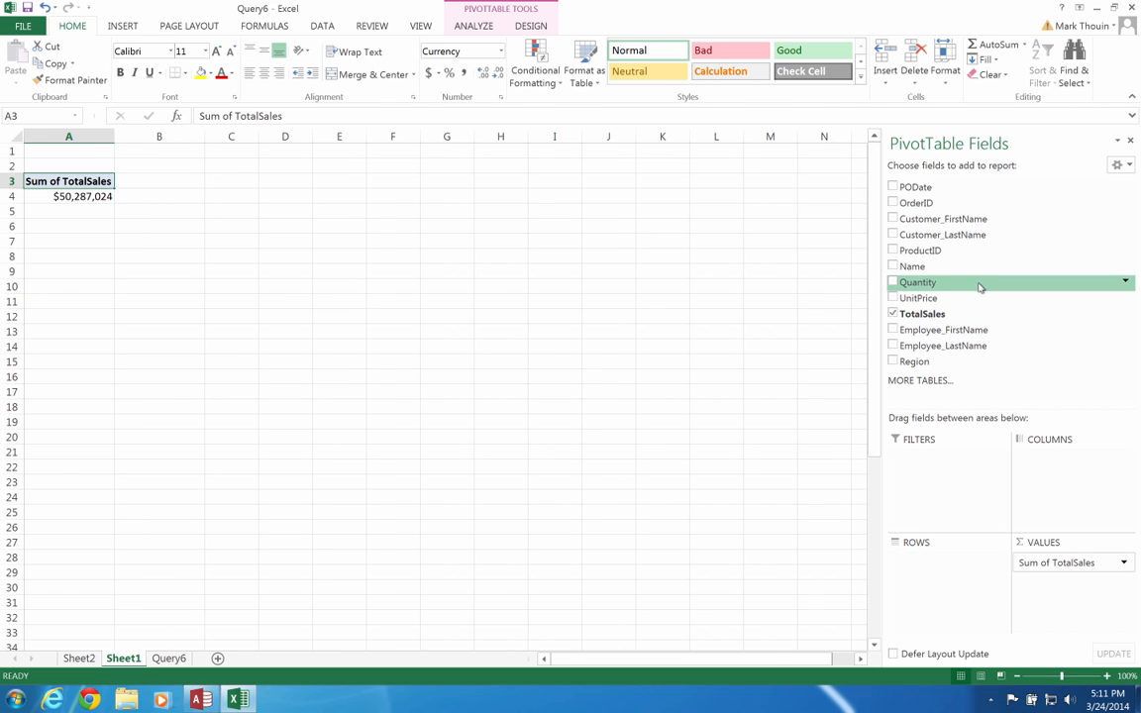
pyautogui.click(474, 27)
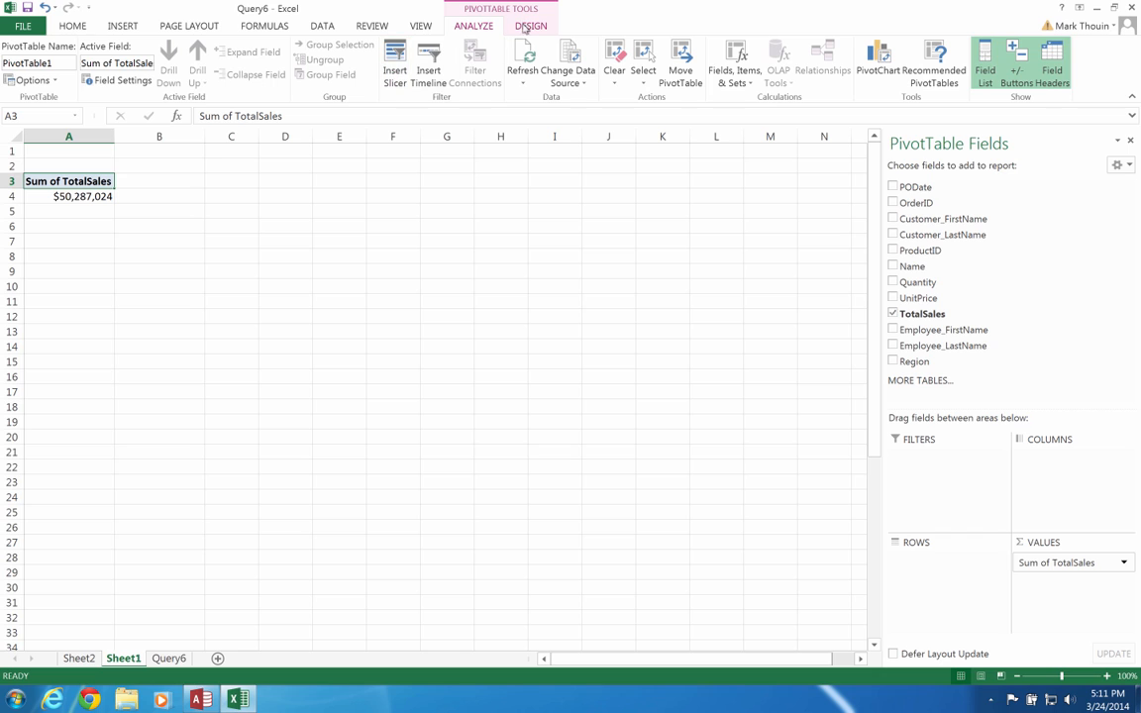
pyautogui.click(522, 61)
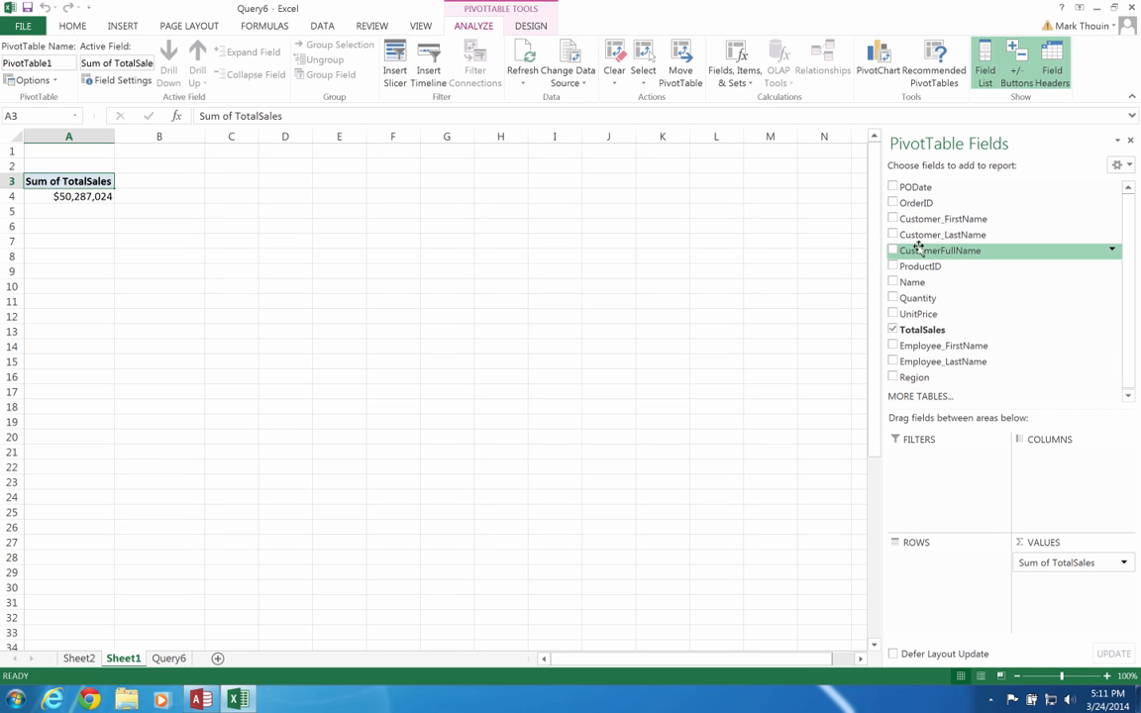
pyautogui.moveTo(921, 255); pyautogui.dragTo(920, 598)
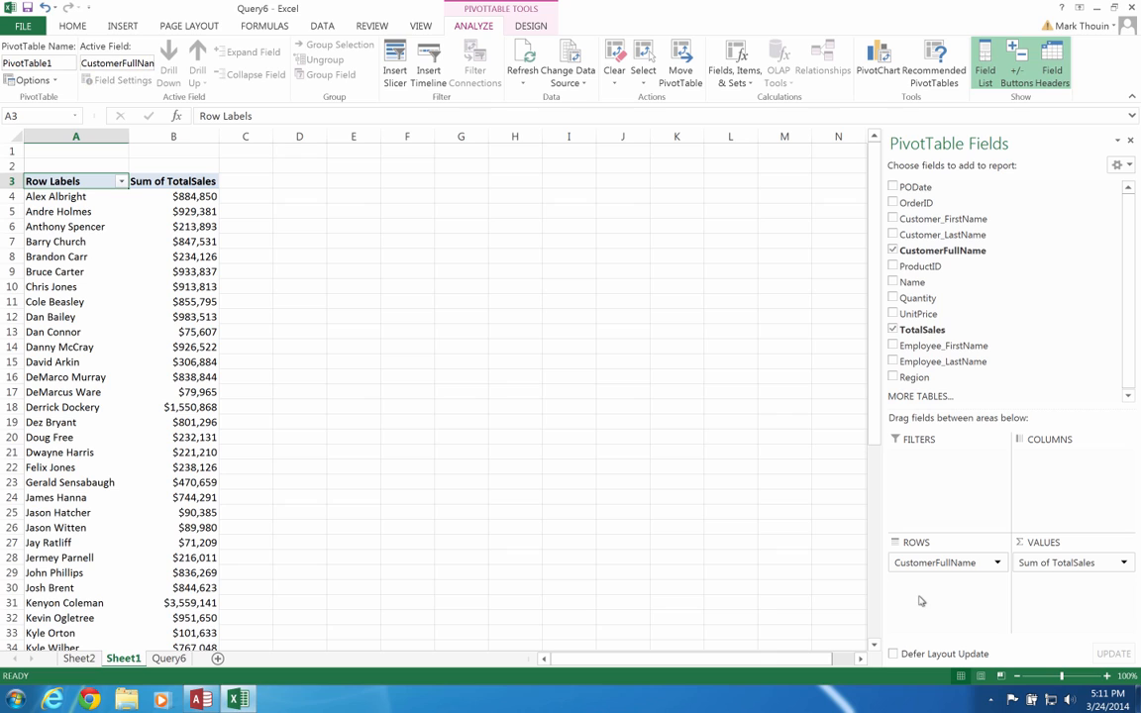
# Sort the full-name PivotTable rows by Sum of TotalSales from largest to smallest
pyautogui.click(188, 198)
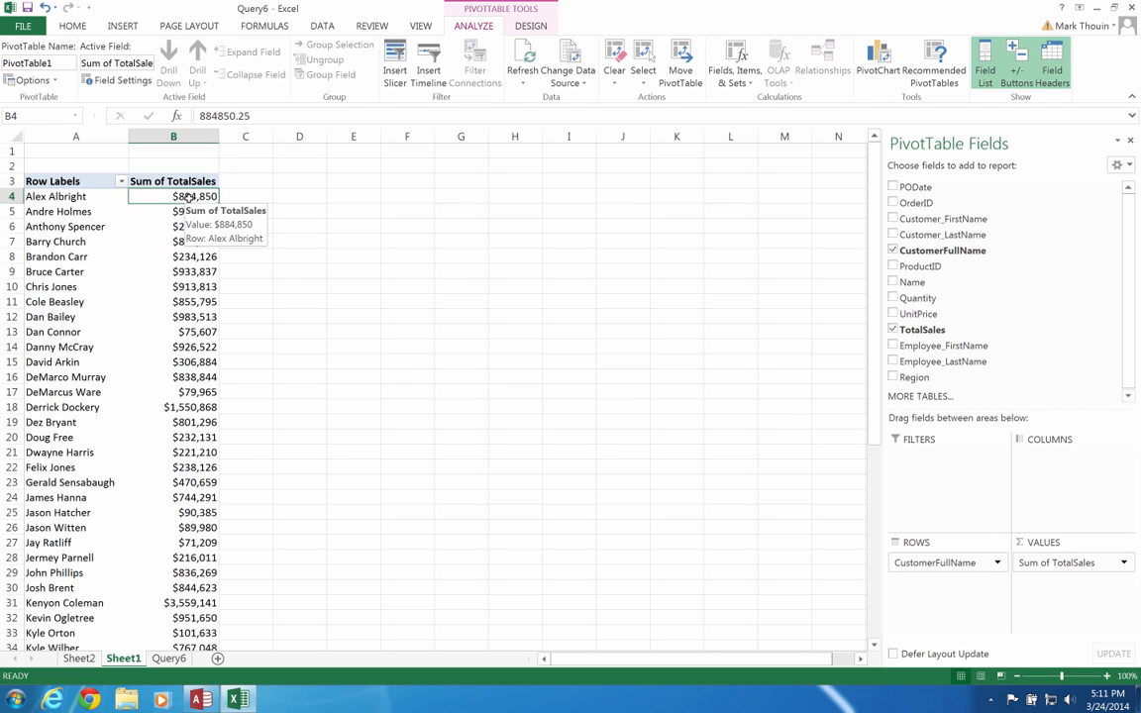
pyautogui.click(527, 30)
pyautogui.click(74, 30)
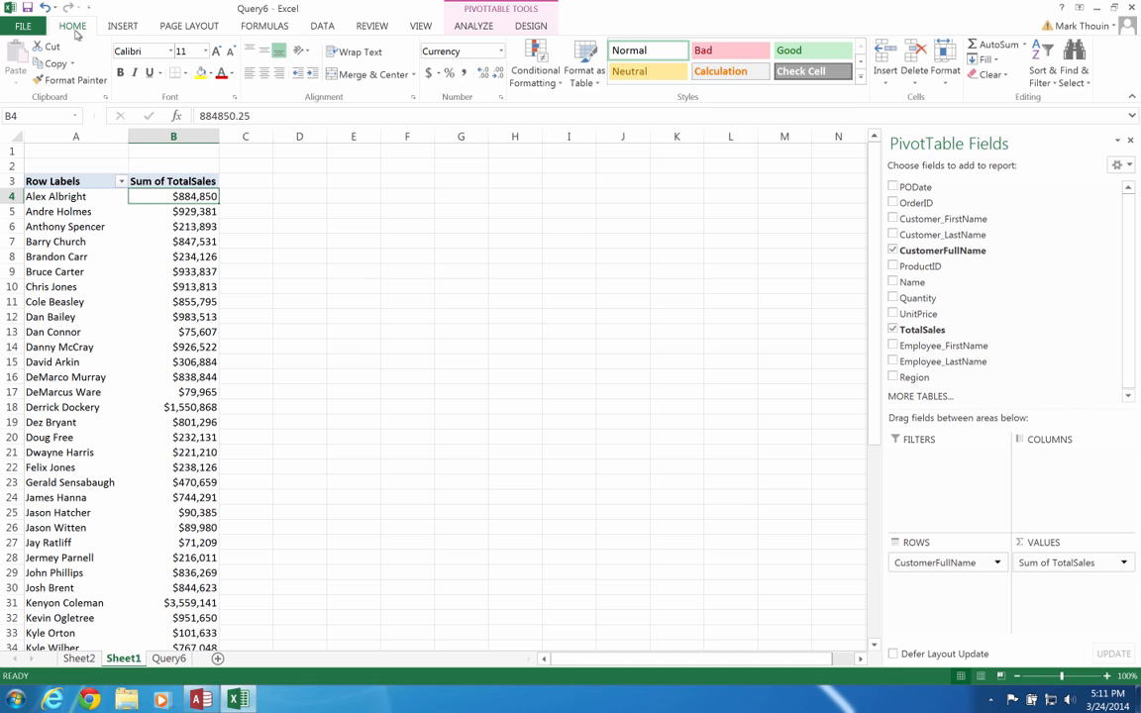
pyautogui.click(1042, 64)
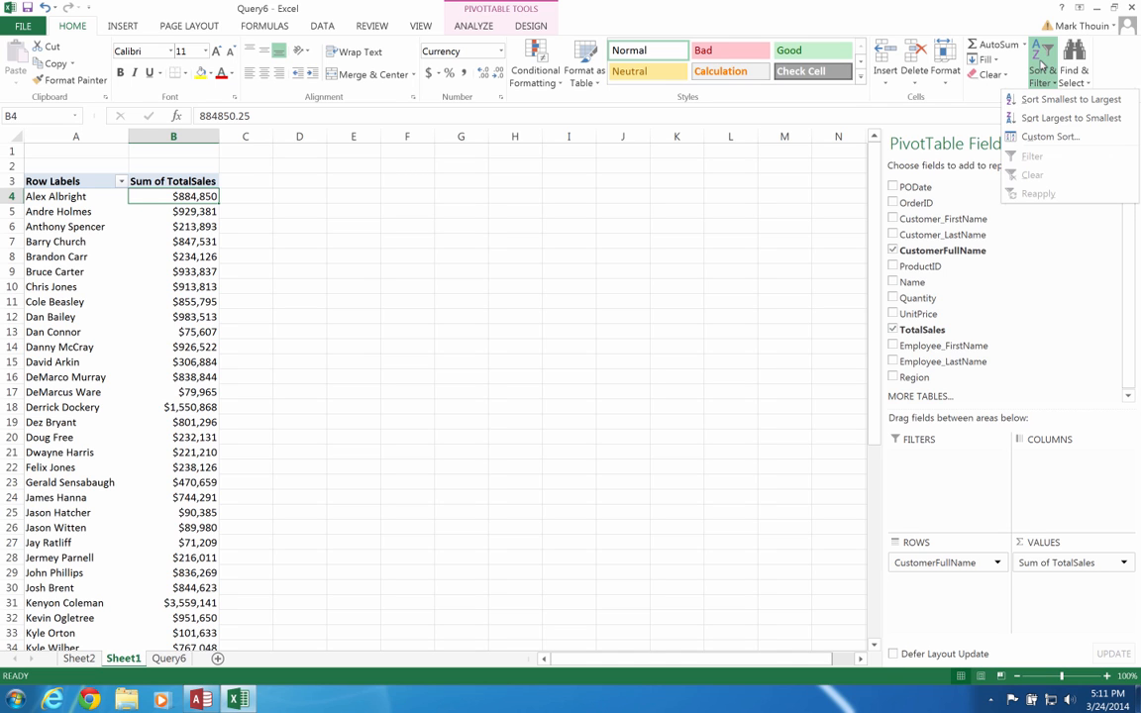
pyautogui.click(1036, 120)
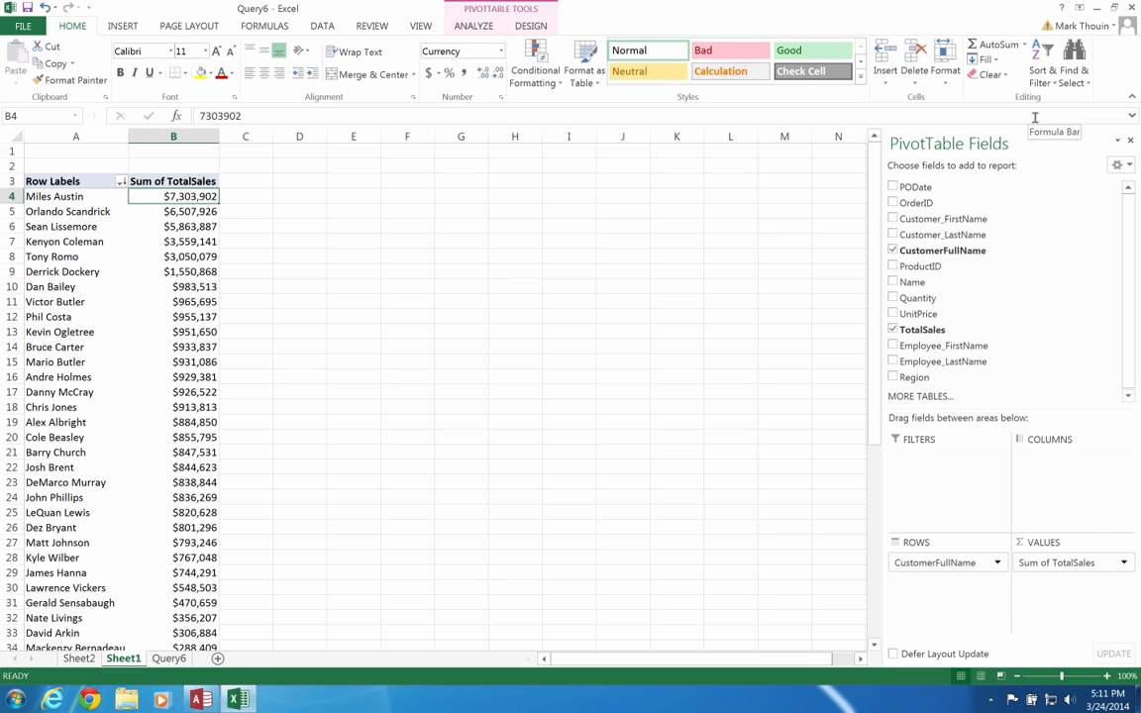
# Review the sorted customer totals from the top customer down to the Grand Total, and compare them with the Query6 source data
pyautogui.press('Down')
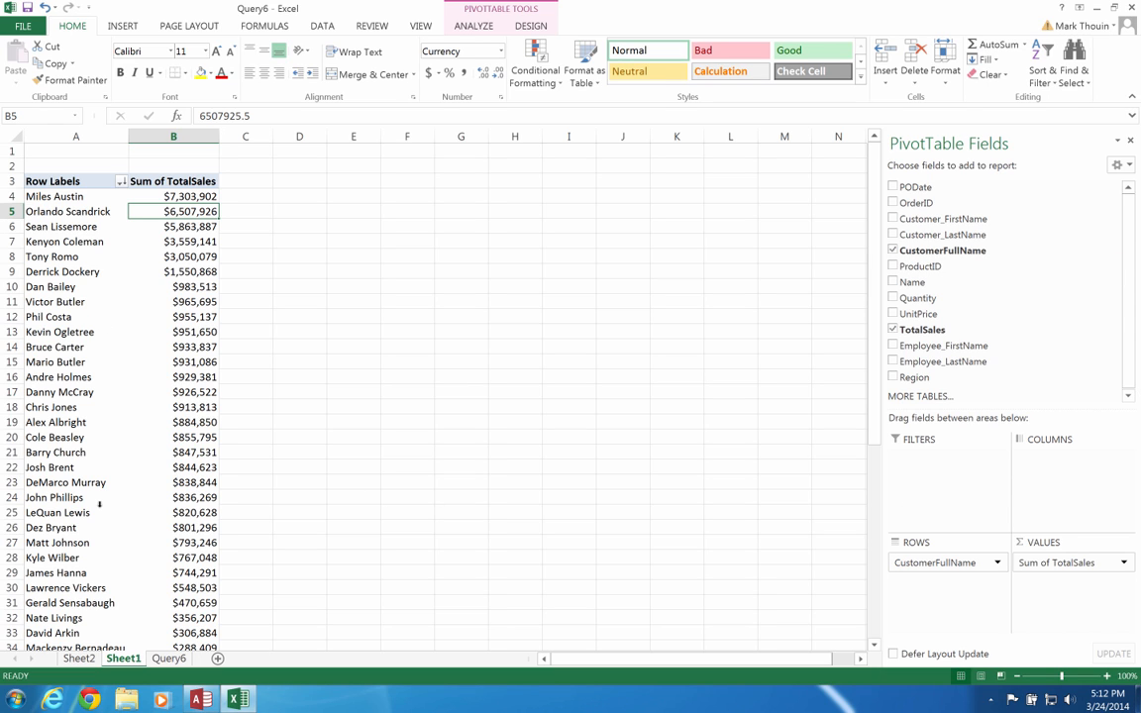
pyautogui.click(94, 392)
pyautogui.press('Down')
pyautogui.press('Down')
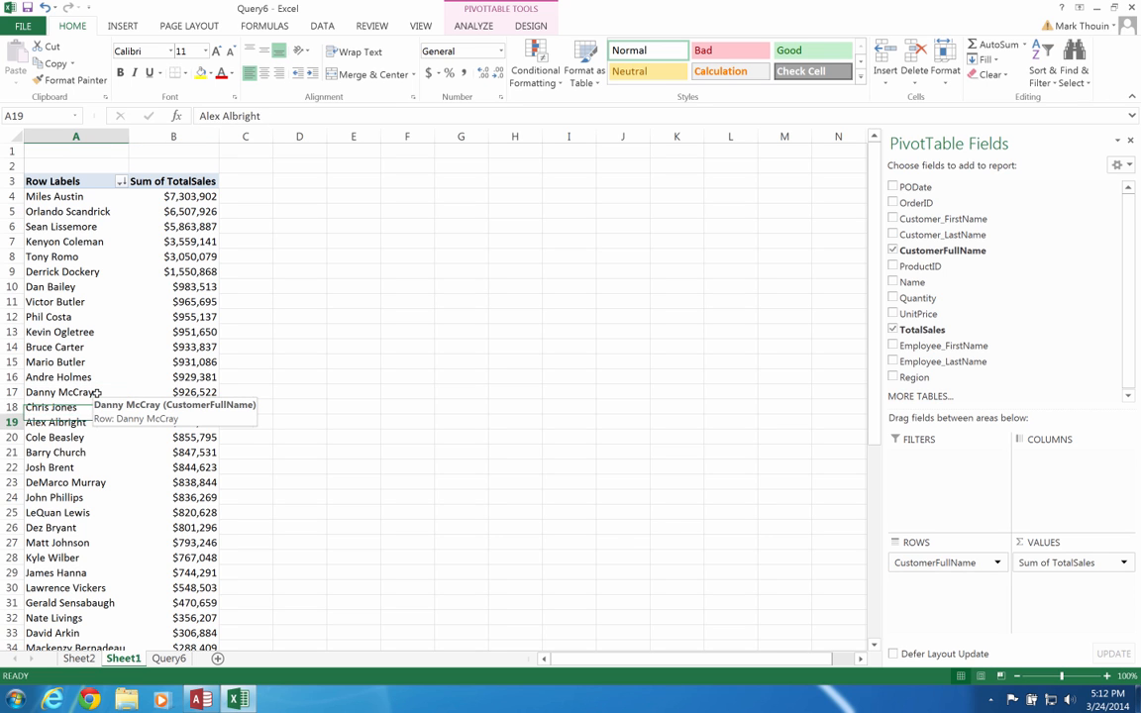
pyautogui.press('Down')
pyautogui.press('Down')
pyautogui.press('Down')
pyautogui.press('Down')
pyautogui.press('Down')
pyautogui.press('Down')
pyautogui.press('Down')
pyautogui.press('Down')
pyautogui.press('Down')
pyautogui.press('Down')
pyautogui.press('Down')
pyautogui.press('Down')
pyautogui.press('Down')
pyautogui.press('Down')
pyautogui.press('Down')
pyautogui.press('Down')
pyautogui.press('Down')
pyautogui.press('Down')
pyautogui.press('Down')
pyautogui.press('Down')
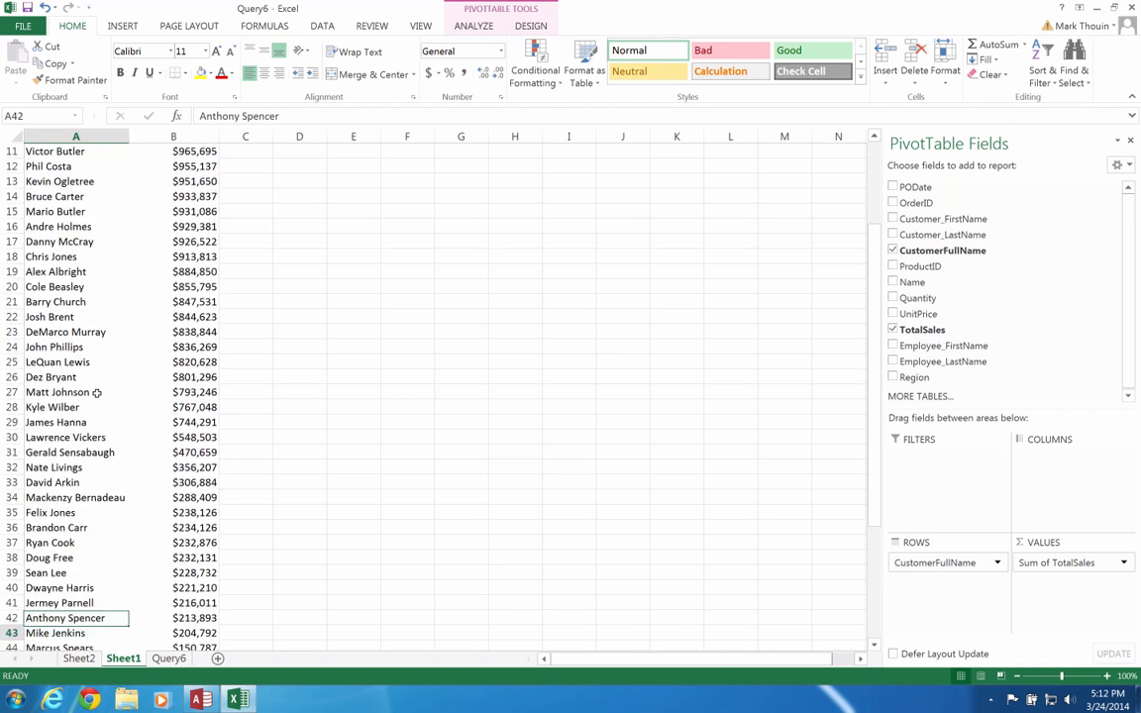
pyautogui.press('Down')
pyautogui.press('Down')
pyautogui.press('Down')
pyautogui.press('Down')
pyautogui.press('Down')
pyautogui.press('Down')
pyautogui.press('Down')
pyautogui.press('Down')
pyautogui.press('Down')
pyautogui.press('Down')
pyautogui.press('Down')
pyautogui.press('Down')
pyautogui.press('Down')
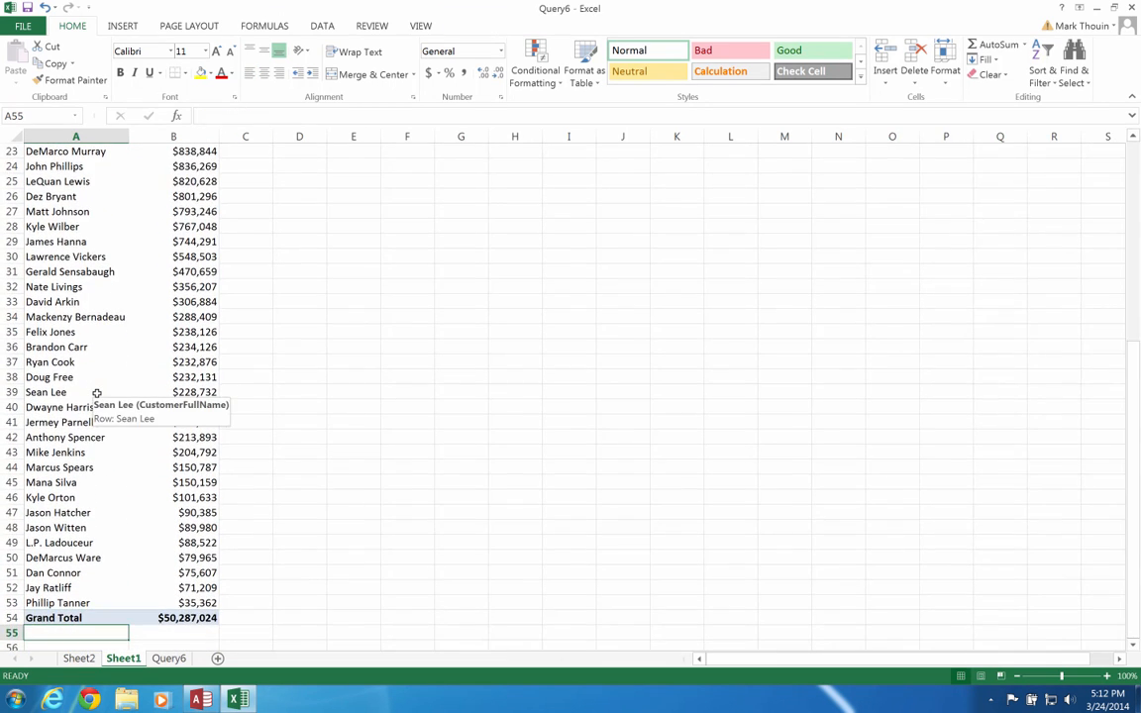
pyautogui.press('Up')
pyautogui.press('Up')
pyautogui.press('Up')
pyautogui.press('Up')
pyautogui.press('Up')
pyautogui.press('Up')
pyautogui.press('Up')
pyautogui.press('Up')
pyautogui.press('Up')
pyautogui.press('Up')
pyautogui.press('Up')
pyautogui.press('Up')
pyautogui.press('Up')
pyautogui.press('Up')
pyautogui.press('Up')
pyautogui.press('Up')
pyautogui.press('Up')
pyautogui.press('Up')
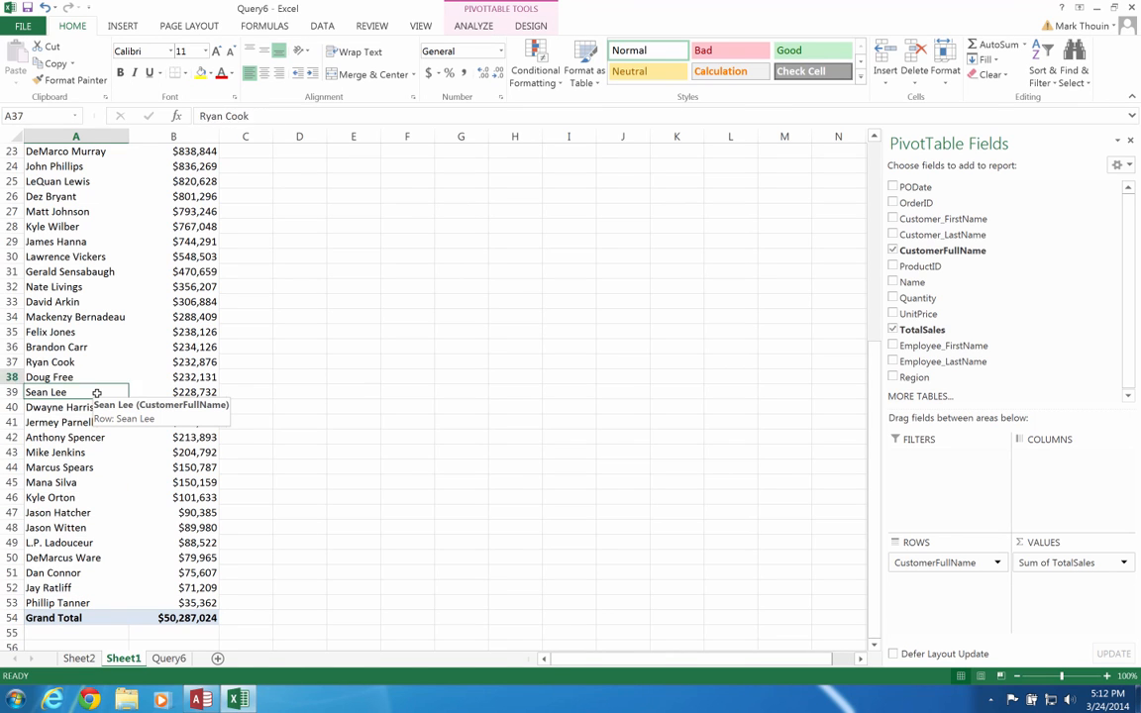
pyautogui.press('Up')
pyautogui.press('Up')
pyautogui.press('Up')
pyautogui.press('Up')
pyautogui.press('Up')
pyautogui.press('Down')
pyautogui.press('Up')
pyautogui.press('Up')
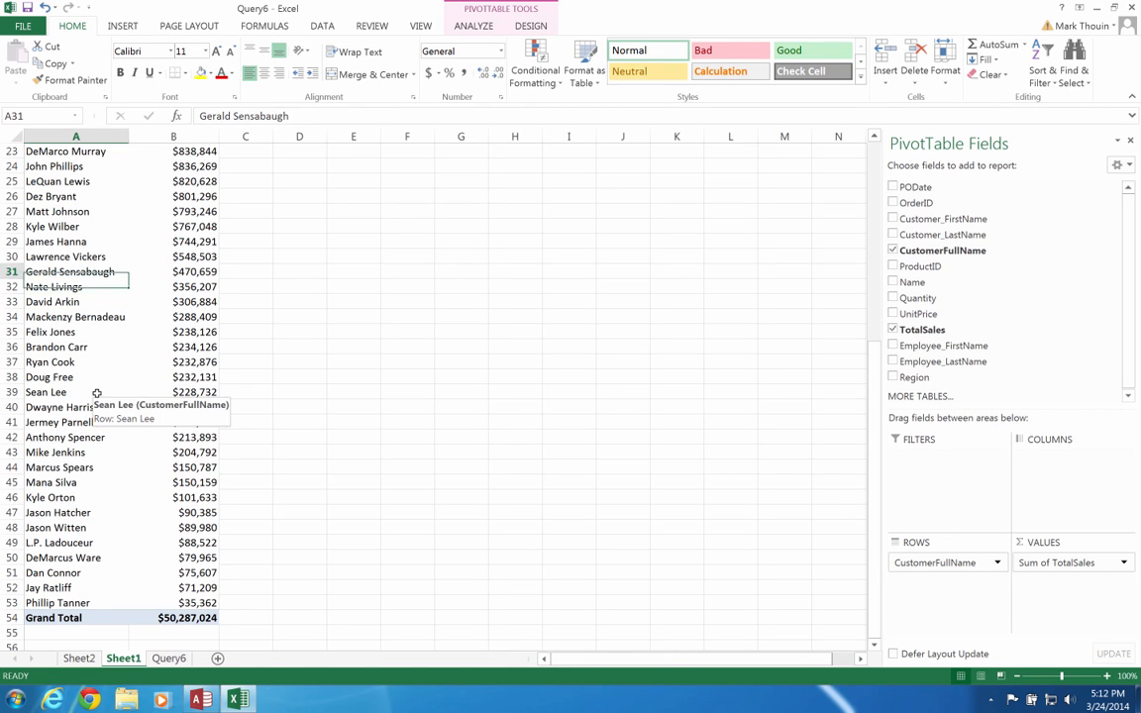
pyautogui.press('Up')
pyautogui.press('Up')
pyautogui.press('Up')
pyautogui.press('Up')
pyautogui.press('Up')
pyautogui.press('Up')
pyautogui.press('Up')
pyautogui.press('Up')
pyautogui.press('Up')
pyautogui.press('Up')
pyautogui.press('Up')
pyautogui.press('Up')
pyautogui.press('Up')
pyautogui.press('Up')
pyautogui.press('Up')
pyautogui.press('Up')
pyautogui.press('Up')
pyautogui.press('Up')
pyautogui.press('Up')
pyautogui.press('Up')
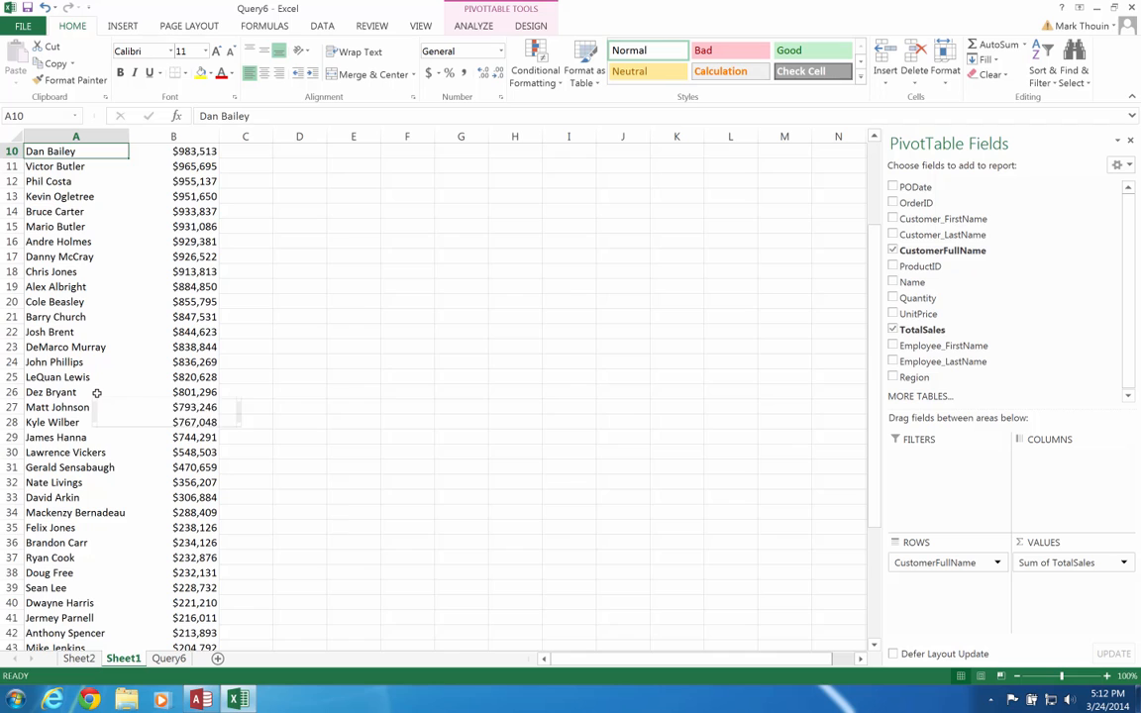
pyautogui.press('Up')
pyautogui.press('Up')
pyautogui.press('Up')
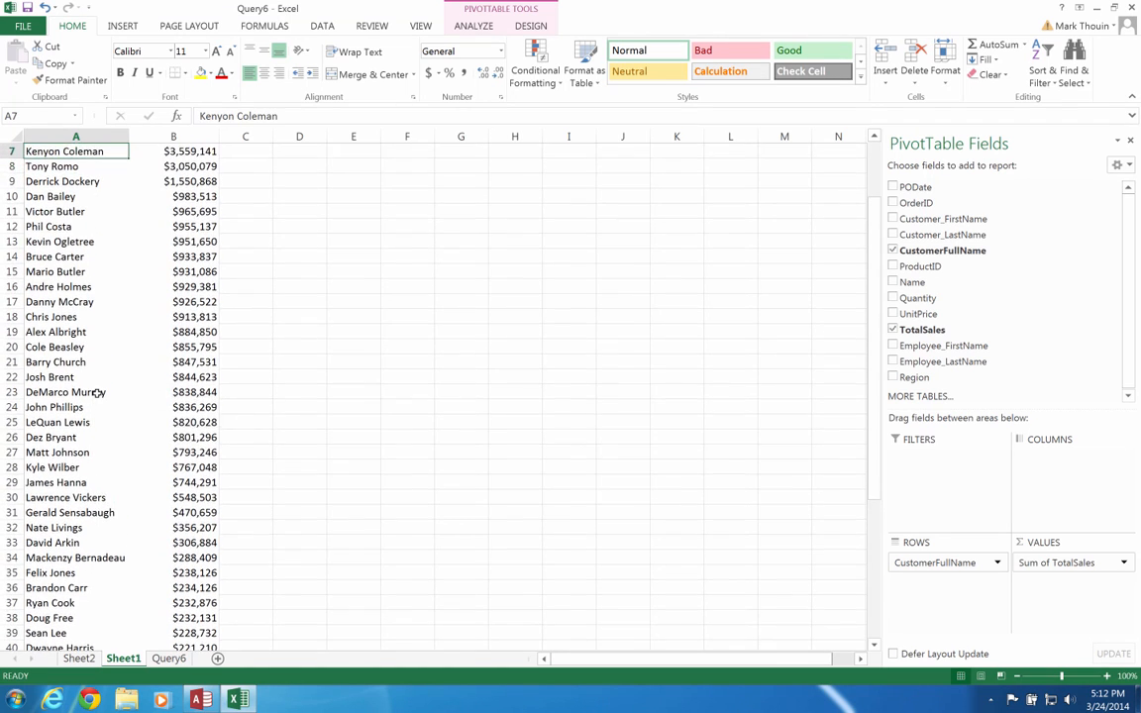
pyautogui.press('Up')
pyautogui.press('Up')
pyautogui.press('Up')
pyautogui.press('Up')
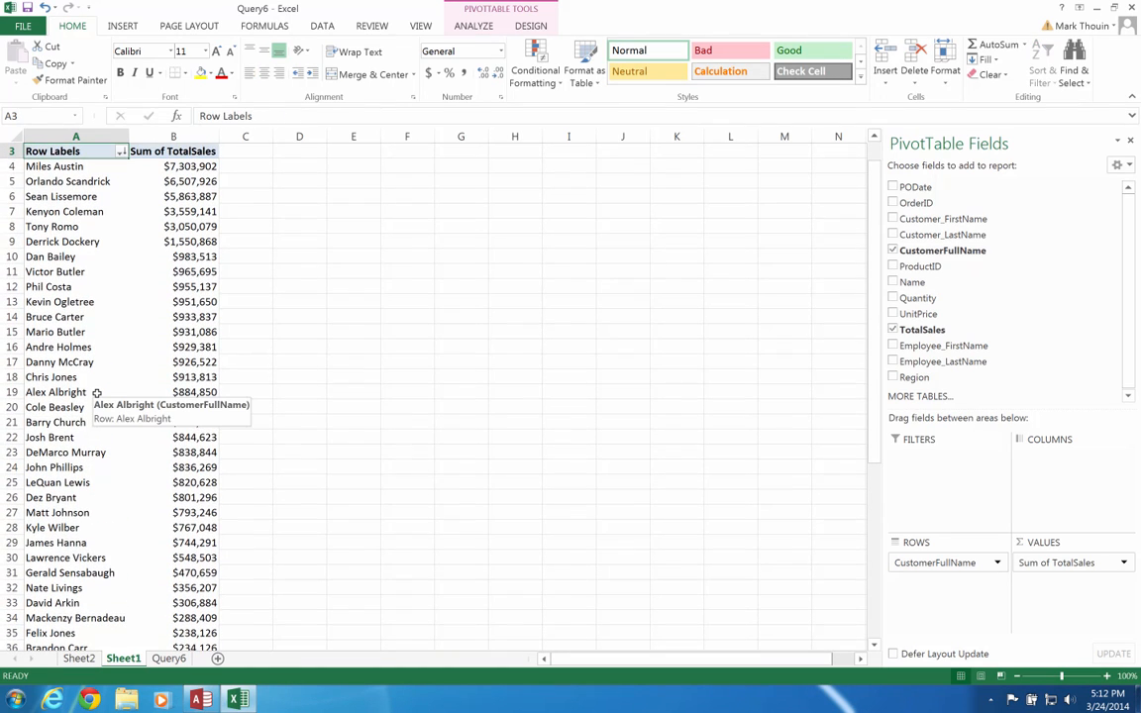
pyautogui.press('Up')
pyautogui.press('Up')
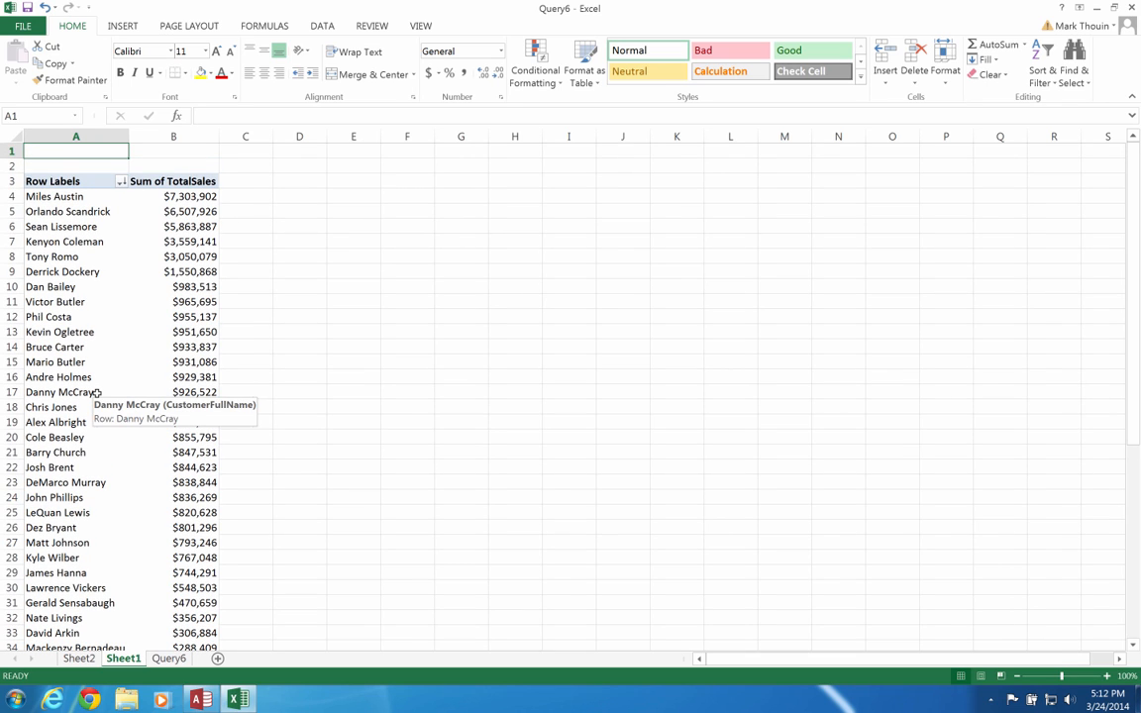
pyautogui.click(97, 393)
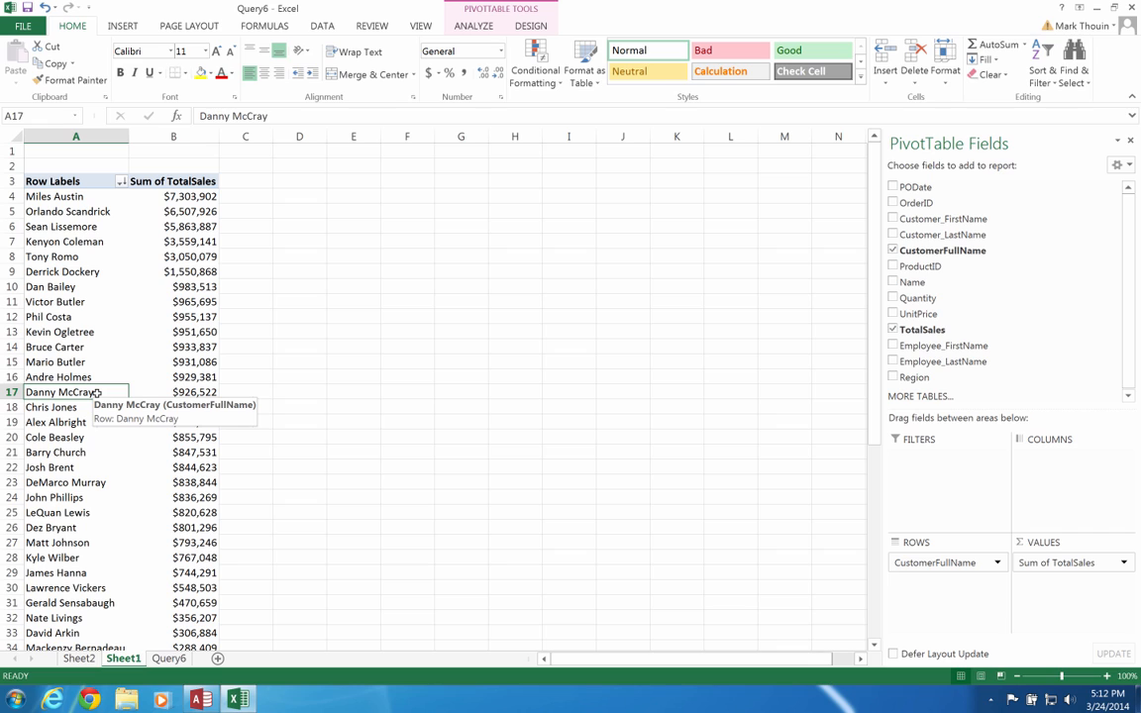
pyautogui.click(169, 658)
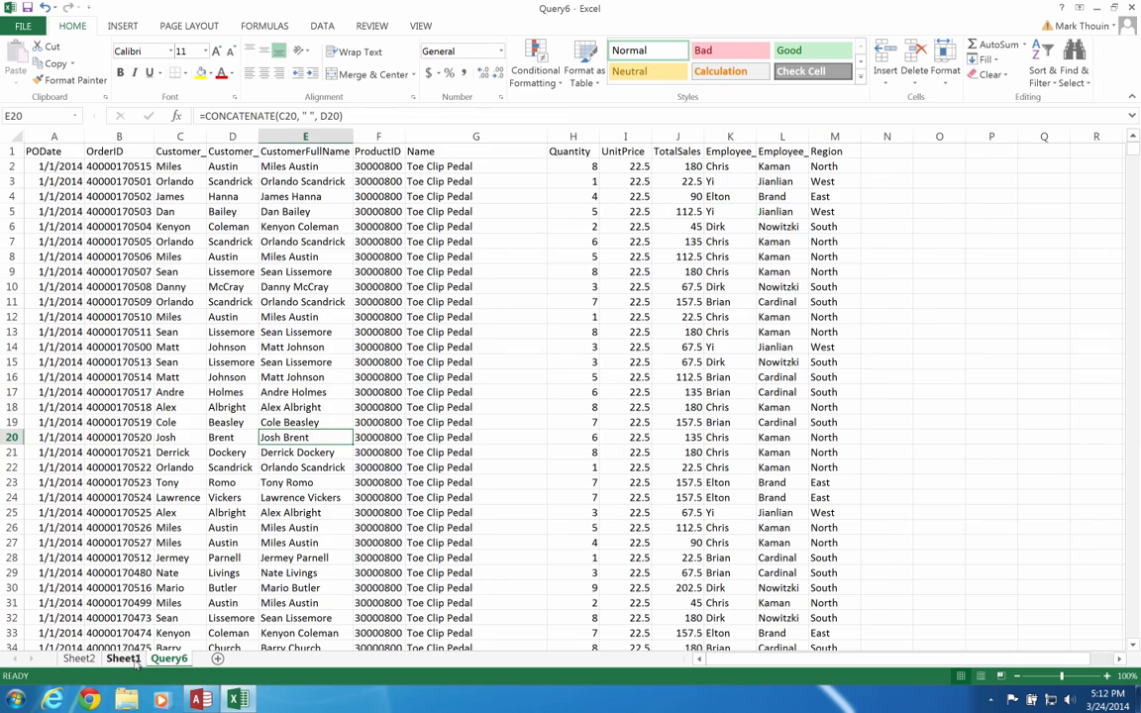
pyautogui.click(125, 658)
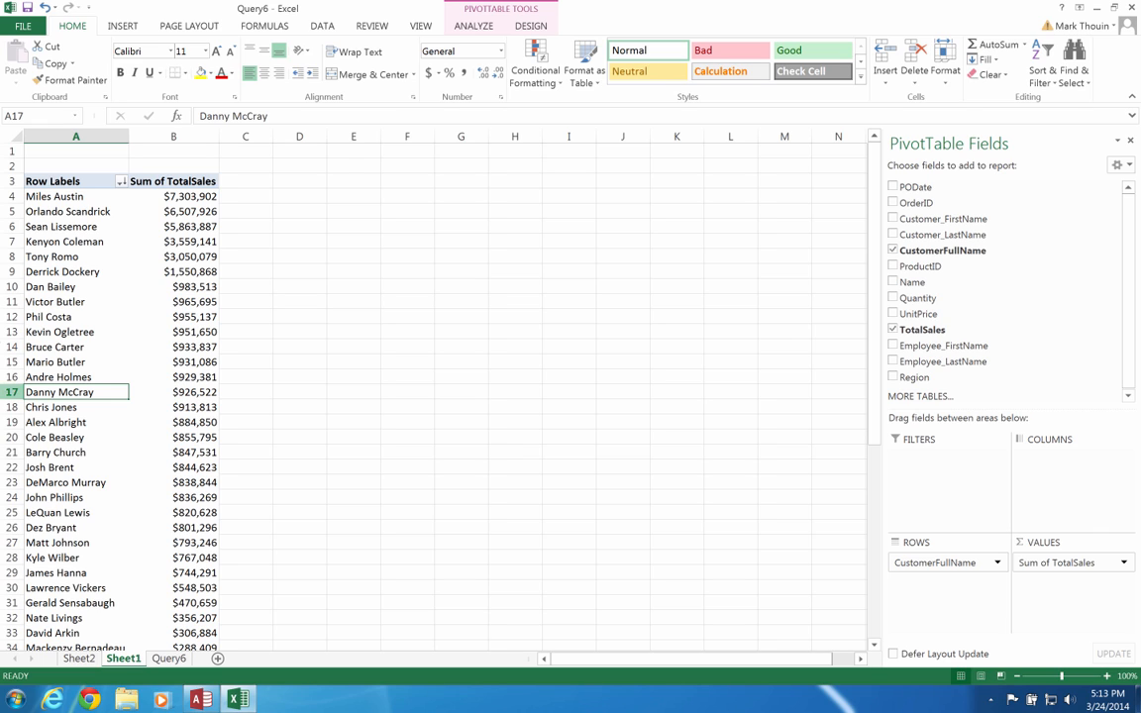
# Drill down into the total sales in B5 to list that customer's source records on a new sheet, and return to Sheet1
pyautogui.moveTo(178, 211)
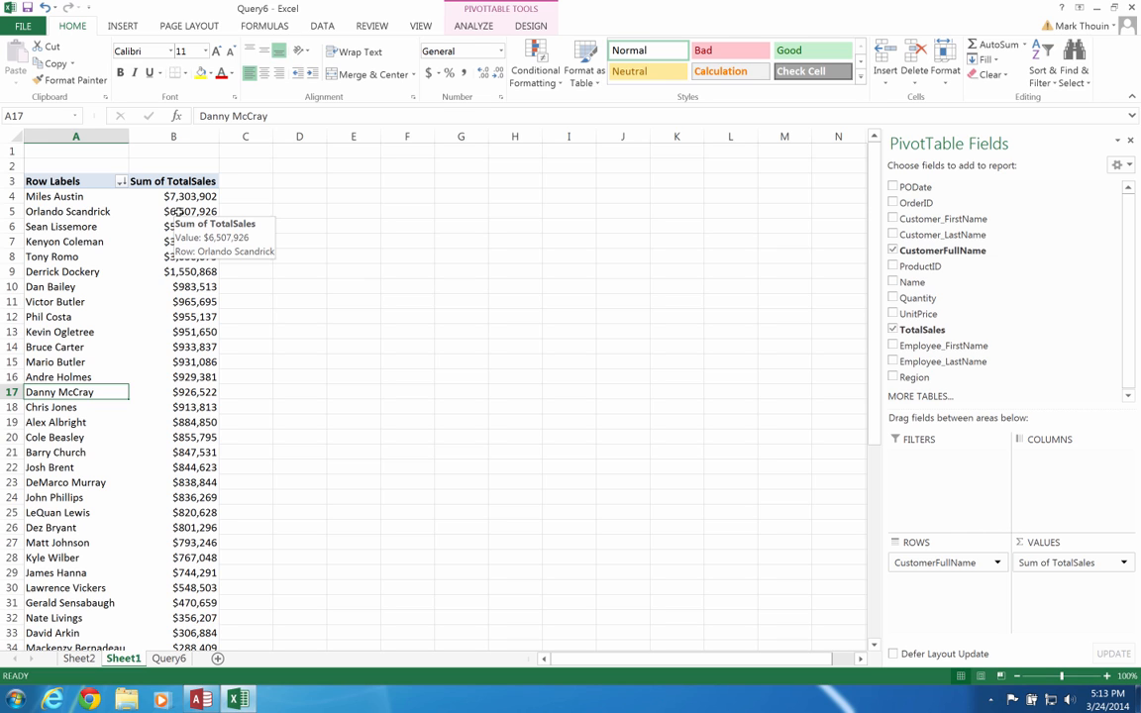
pyautogui.doubleClick(178, 211)
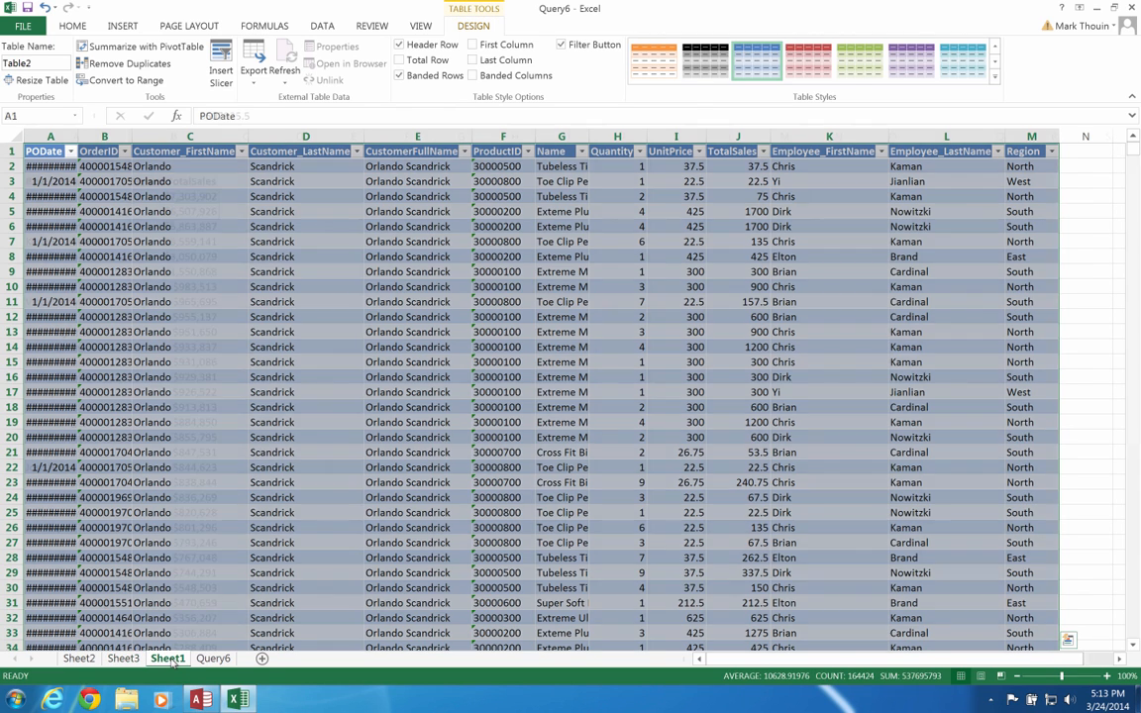
pyautogui.click(168, 660)
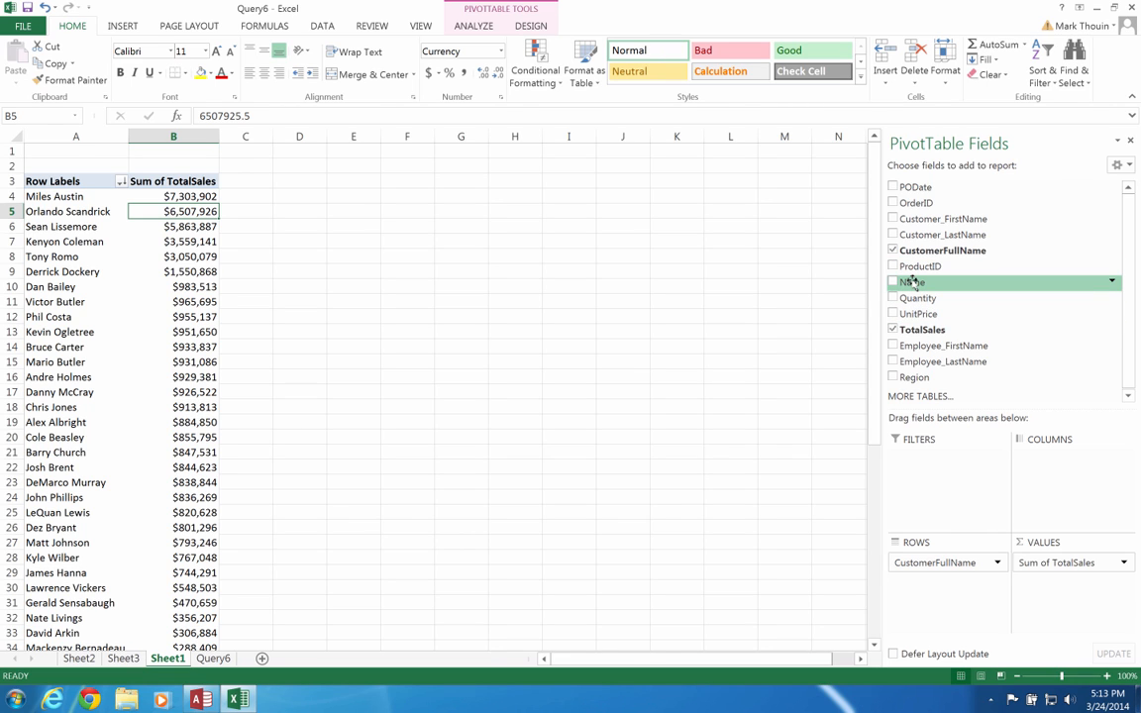
# Add the product Name field to the PivotTable's columns and close the field list
pyautogui.moveTo(913, 283)
pyautogui.mouseDown()
pyautogui.moveTo(1048, 471)
pyautogui.moveTo(914, 397)
pyautogui.moveTo(922, 292)
pyautogui.mouseUp()
pyautogui.moveTo(1058, 461); pyautogui.dragTo(1058, 459)
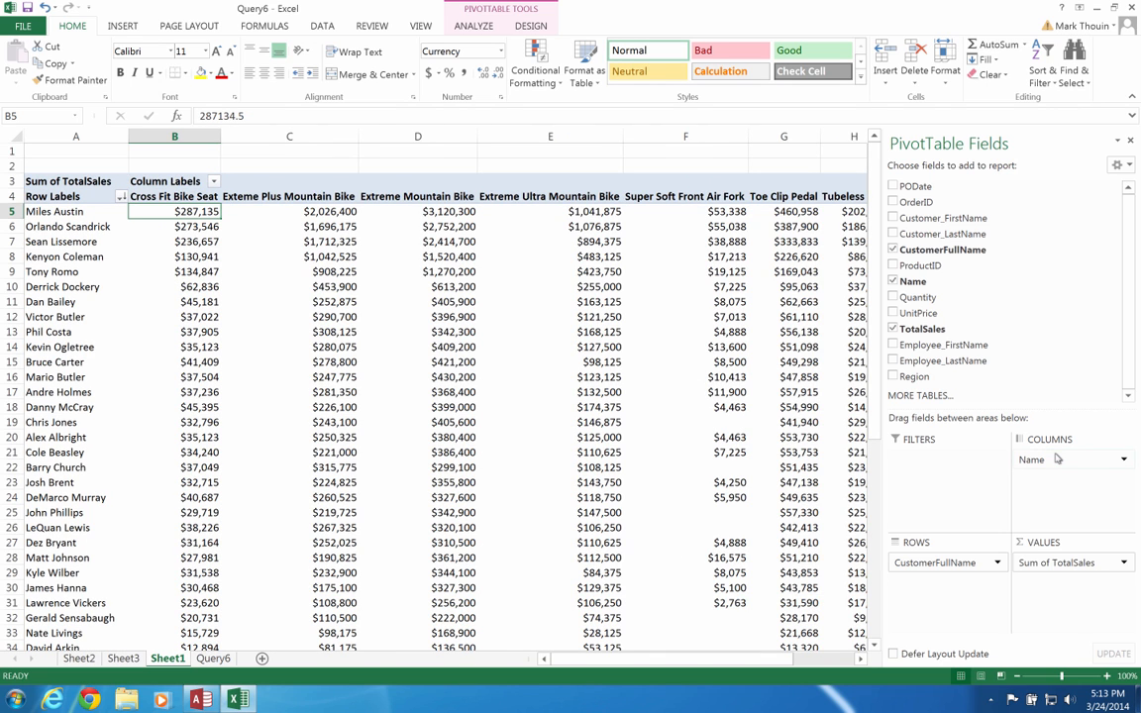
pyautogui.click(1130, 142)
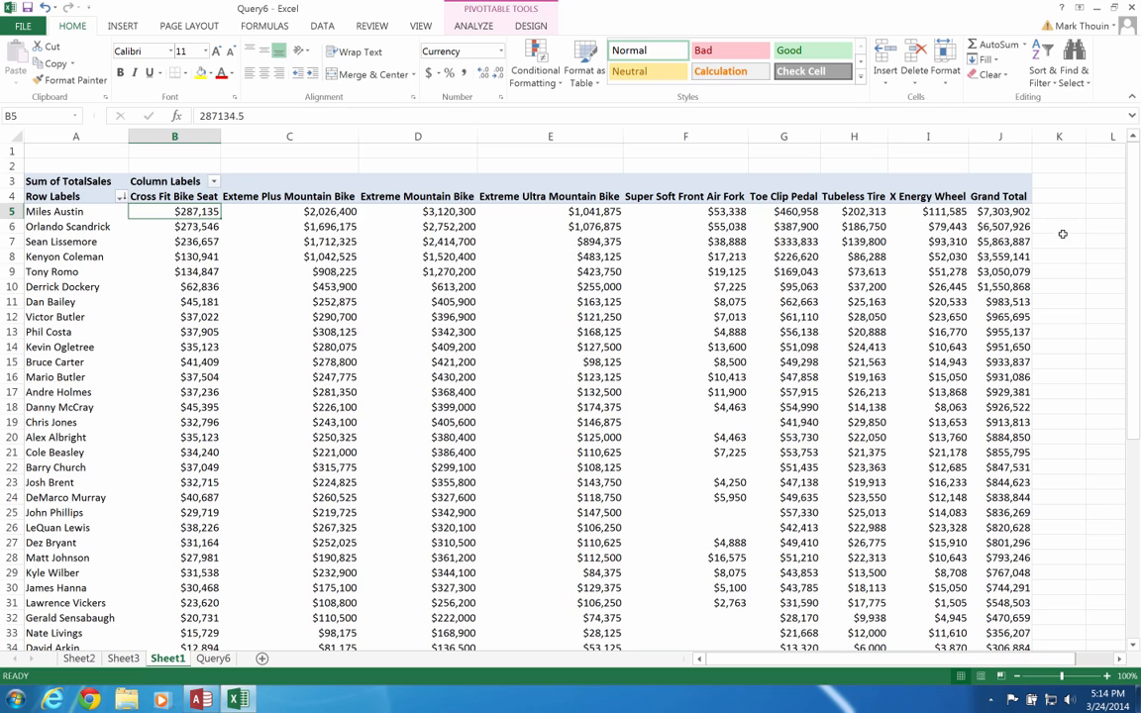
# Examine the top customer's grand total and product breakdown, and the Grand Total row for Exteme Plus Mountain Bike and all products combined
pyautogui.click(1006, 208)
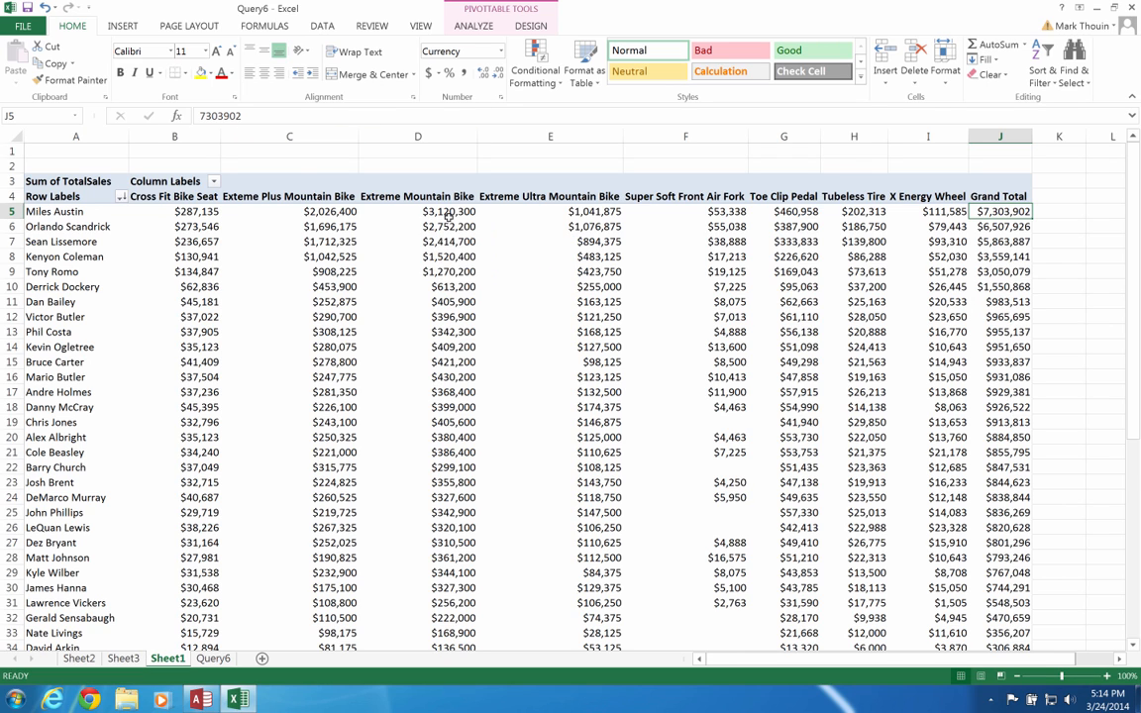
pyautogui.moveTo(449, 212)
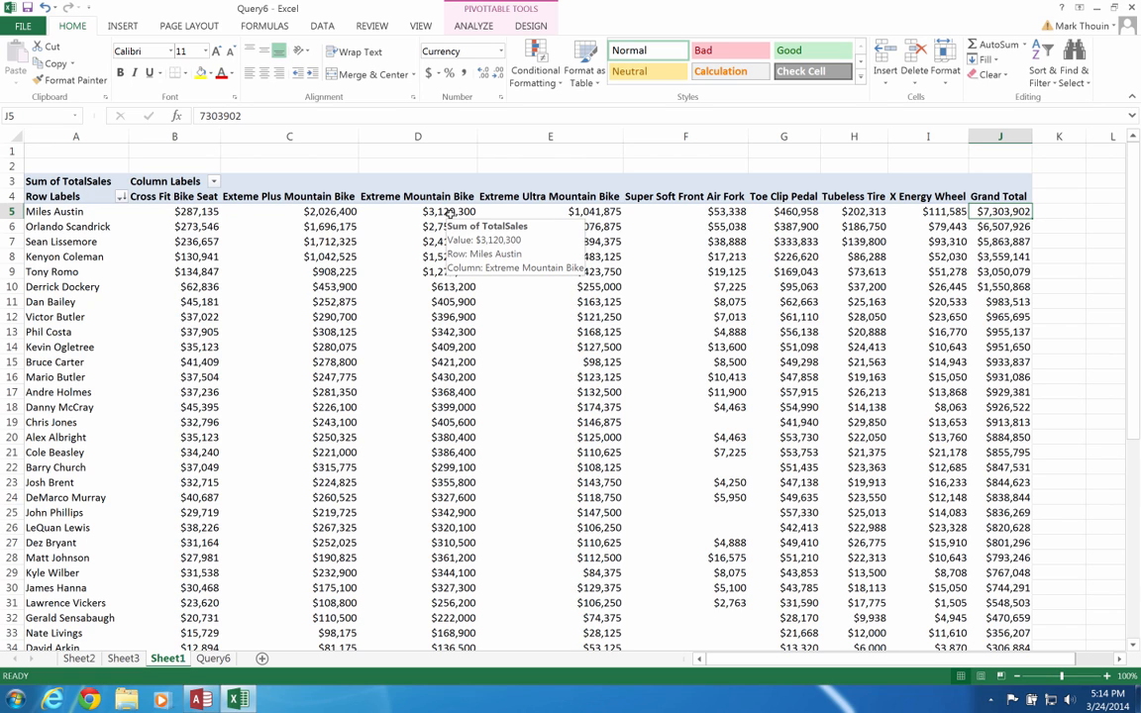
pyautogui.moveTo(517, 208)
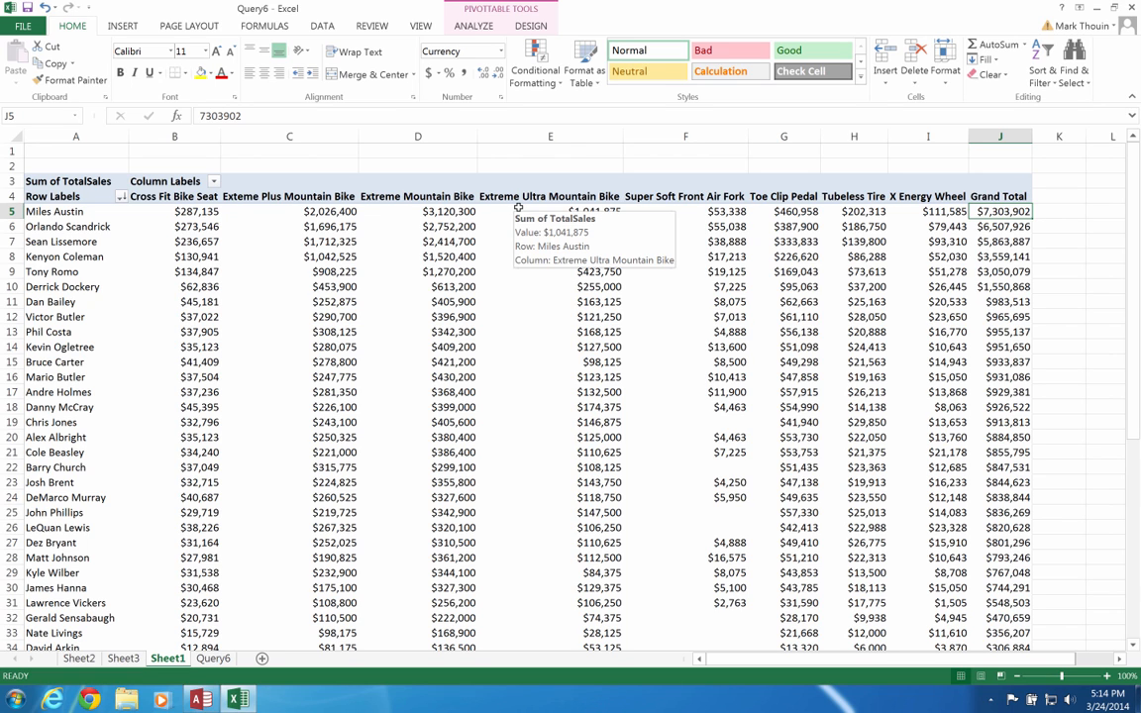
pyautogui.moveTo(333, 203)
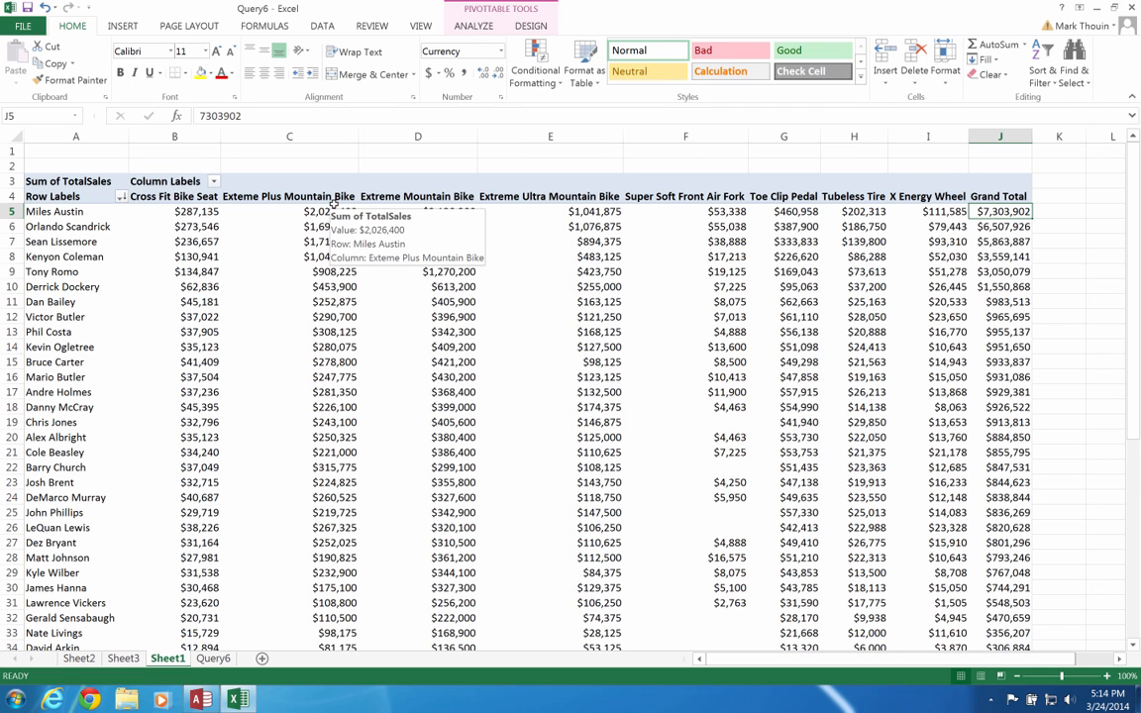
pyautogui.scroll(-1, 334, 202)
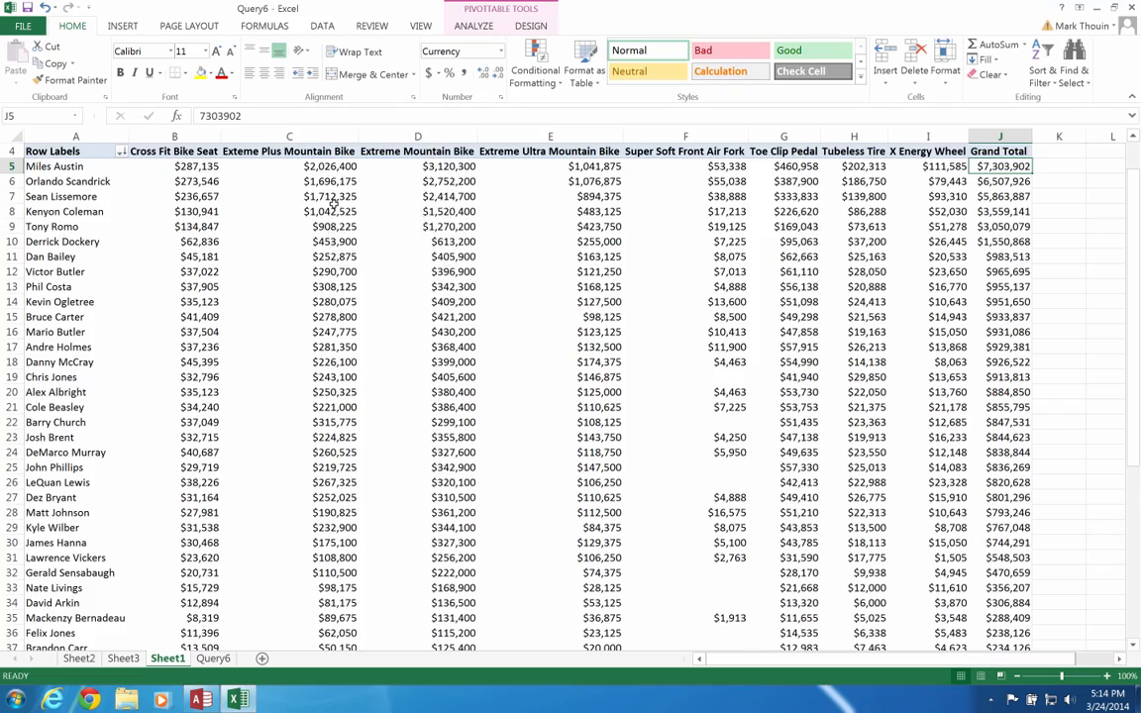
pyautogui.scroll(-2, 334, 202)
pyautogui.scroll(-7, 333, 203)
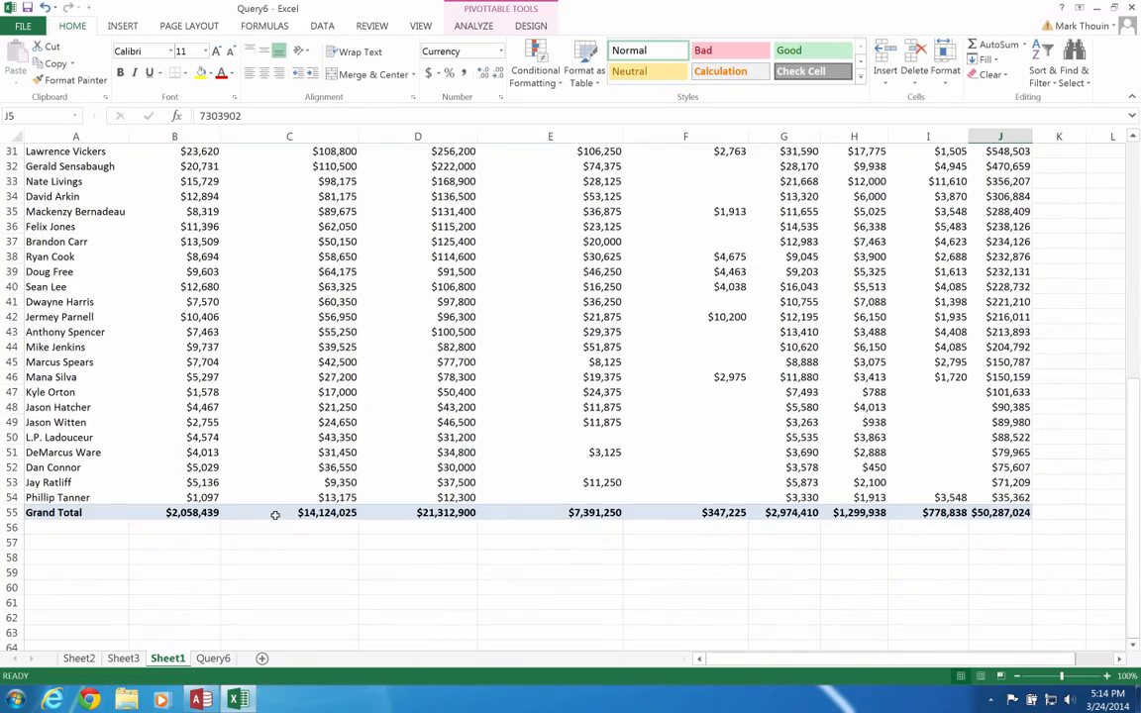
pyautogui.click(311, 513)
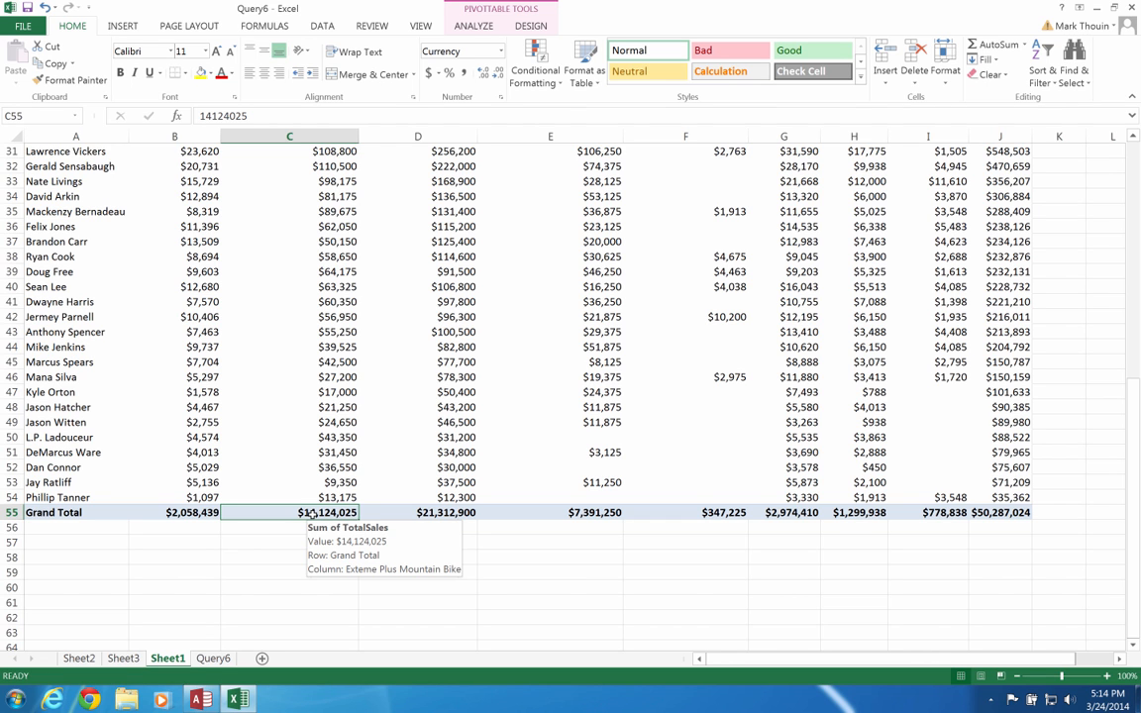
pyautogui.scroll(10, 378, 513)
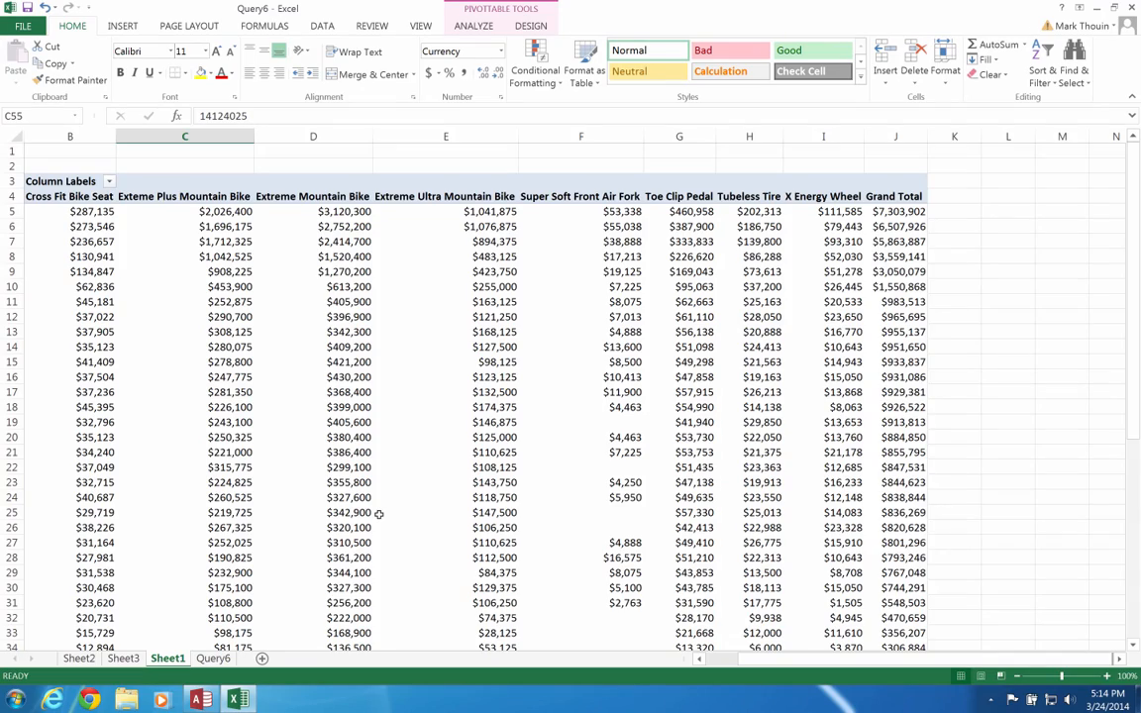
pyautogui.scroll(-9, 378, 513)
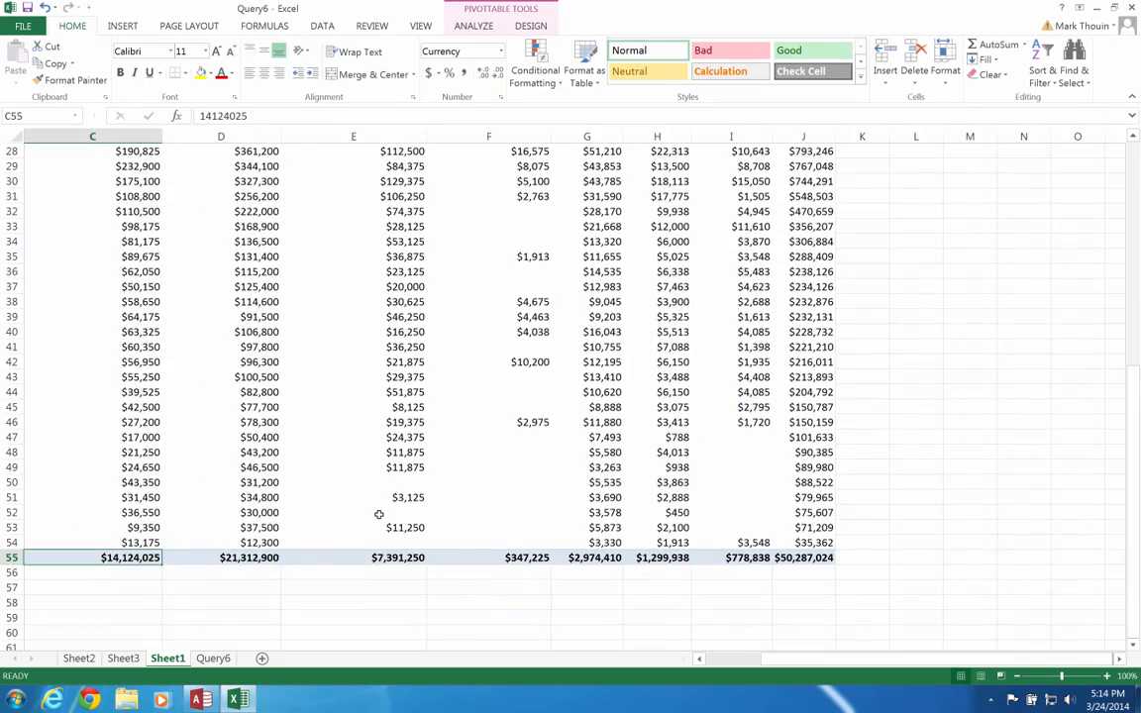
pyautogui.hscroll(-2, 379, 513)
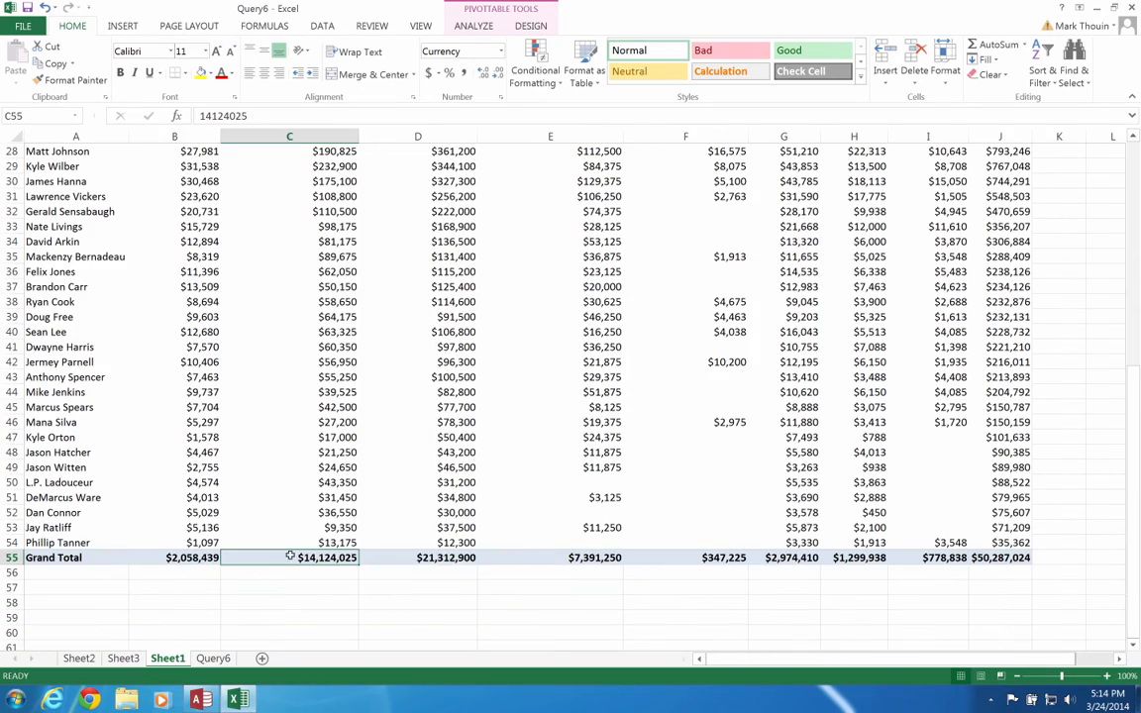
pyautogui.moveTo(280, 560)
pyautogui.moveTo(1027, 559)
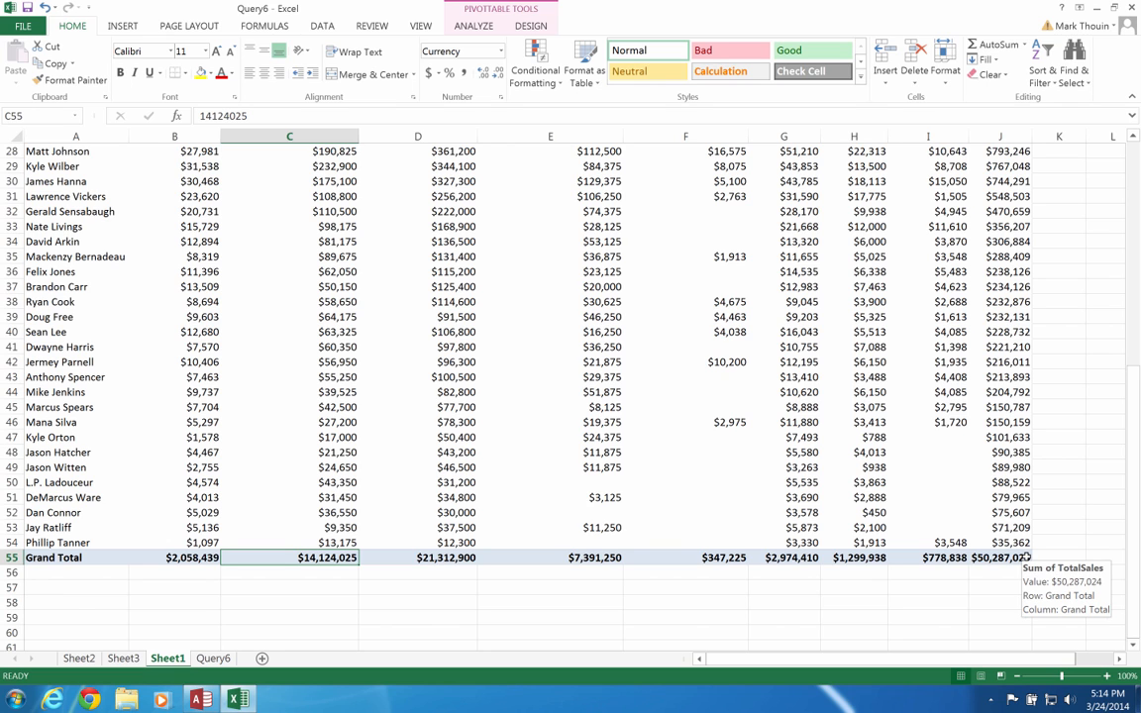
pyautogui.scroll(9, 1027, 558)
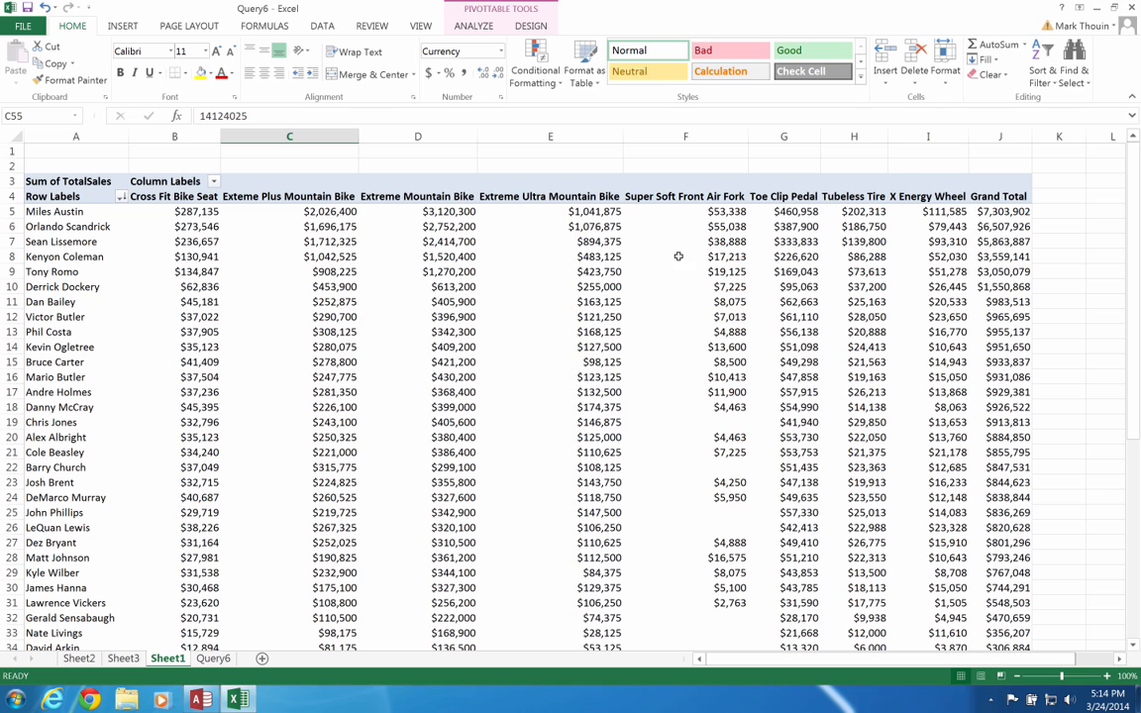
# Examine individual customers' sales by product, including Cross Fit Bike Seat in B5 and B9 and Exteme Plus Mountain Bike in C9
pyautogui.click(198, 212)
pyautogui.moveTo(448, 269)
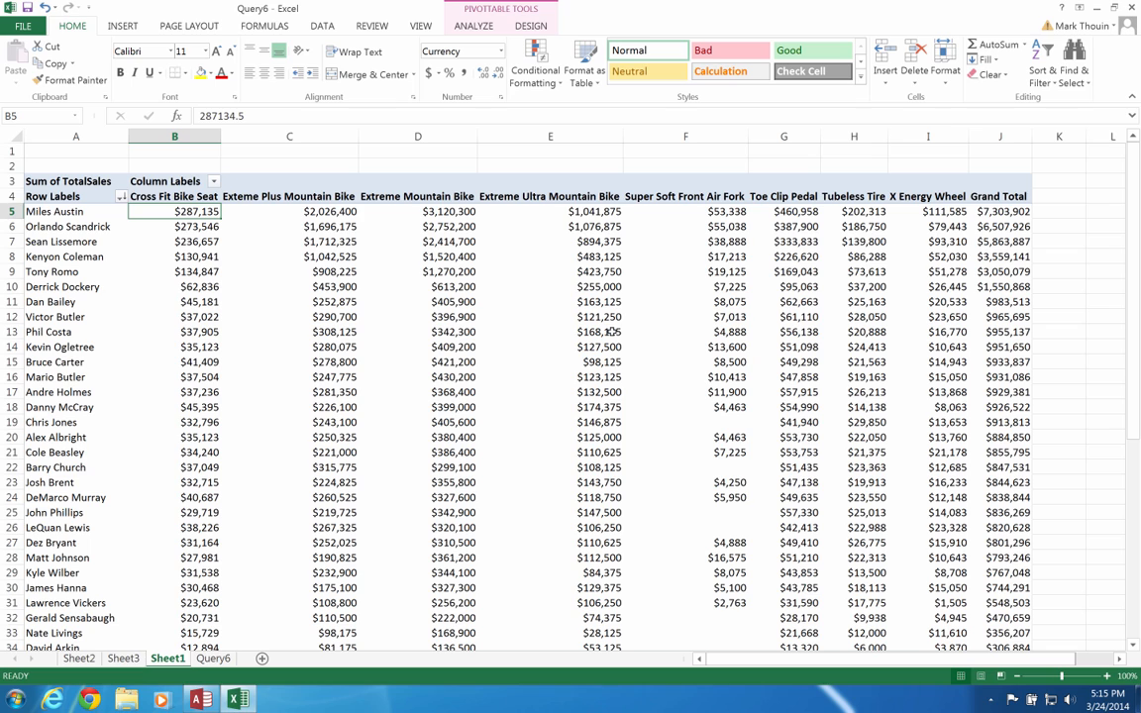
pyautogui.moveTo(612, 332)
pyautogui.moveTo(832, 244)
pyautogui.moveTo(812, 211)
pyautogui.moveTo(829, 427)
pyautogui.click(228, 275)
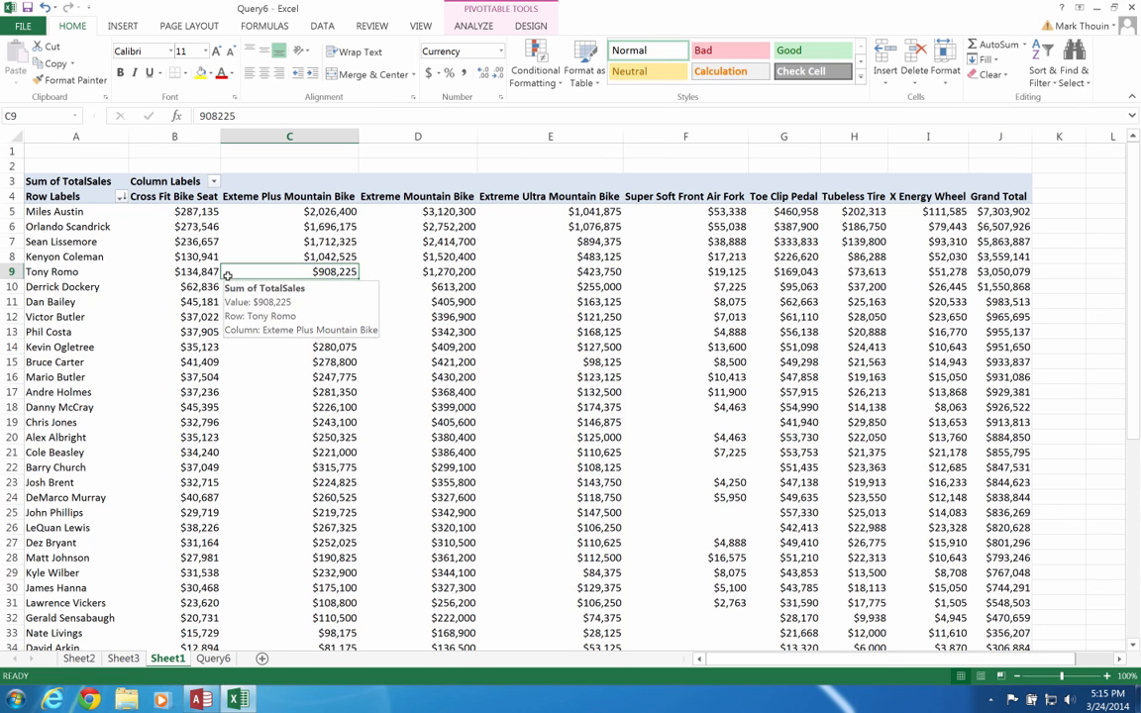
pyautogui.click(185, 271)
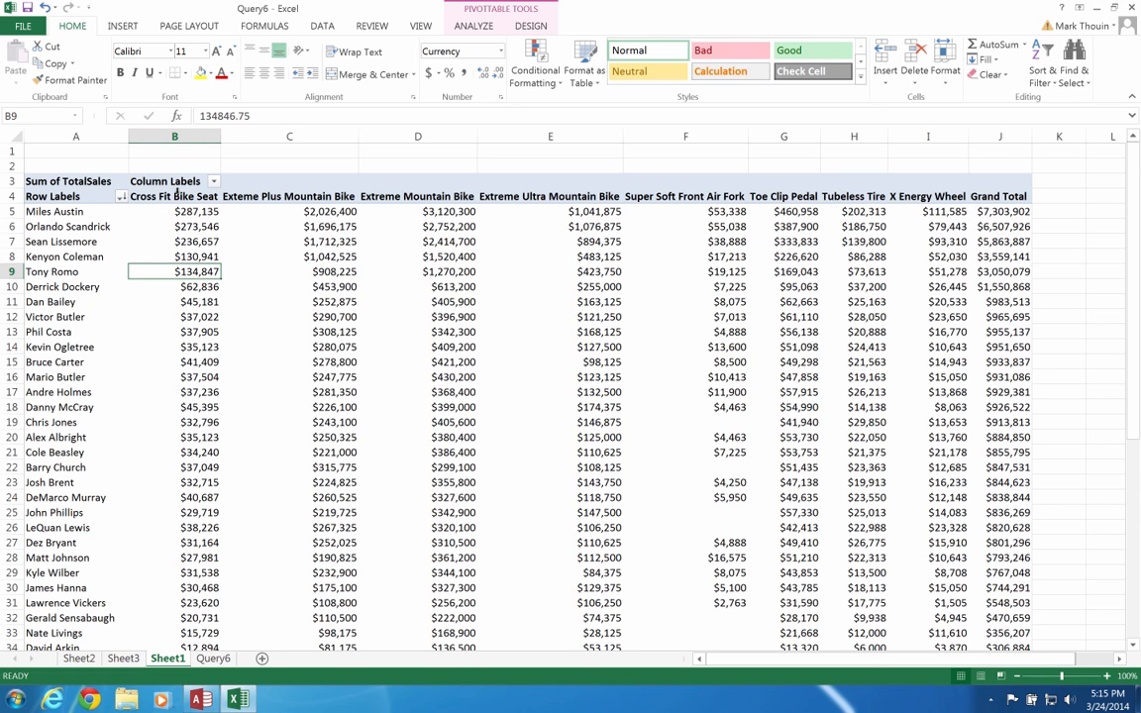
pyautogui.moveTo(603, 287)
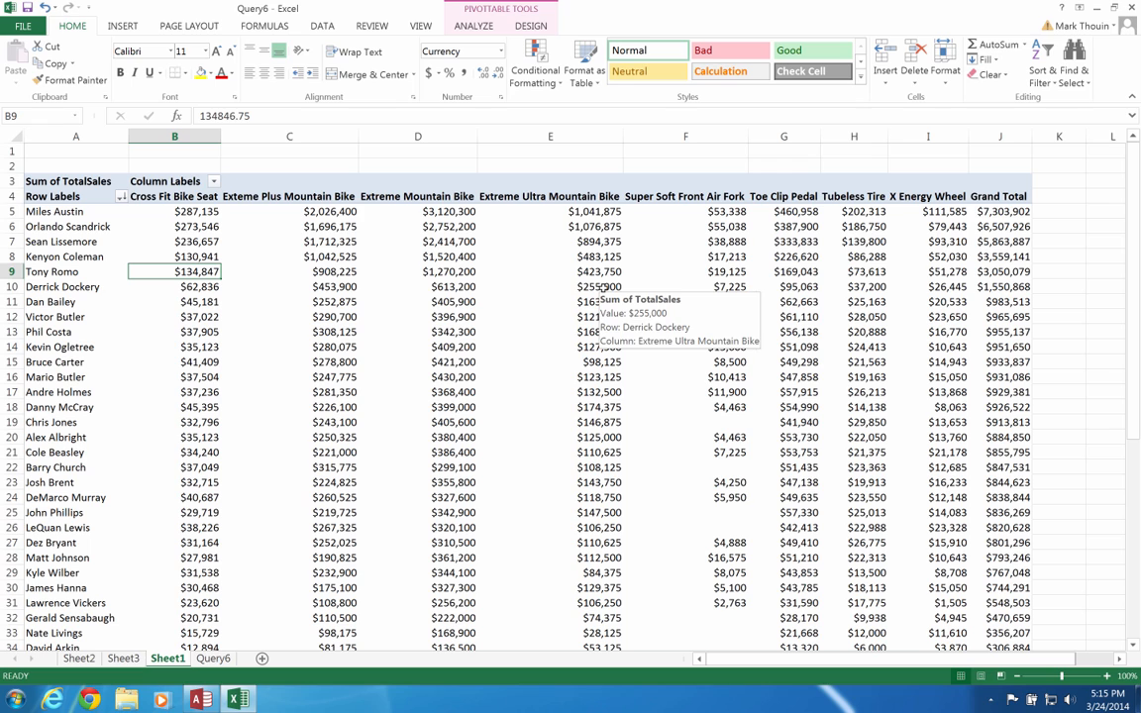
# Show the PivotTable field list again and filter the column labels to Exteme Plus Mountain Bike, Extreme Mountain Bike and Extreme Ultra Mountain Bike only
pyautogui.click(472, 27)
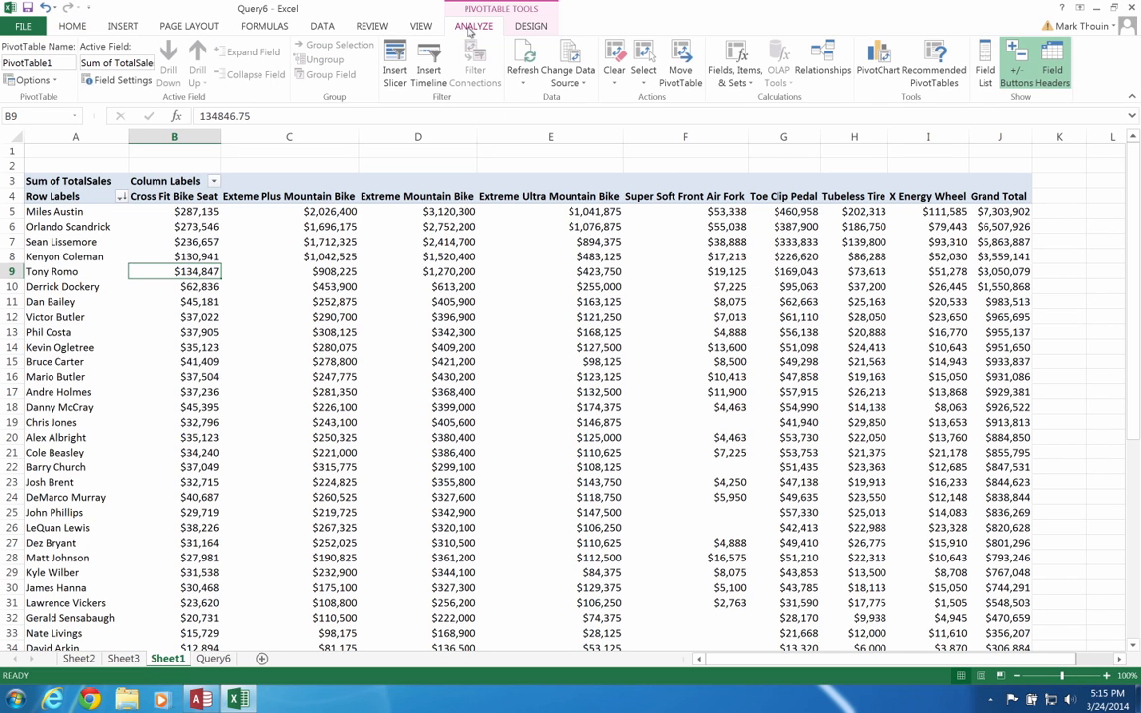
pyautogui.click(990, 79)
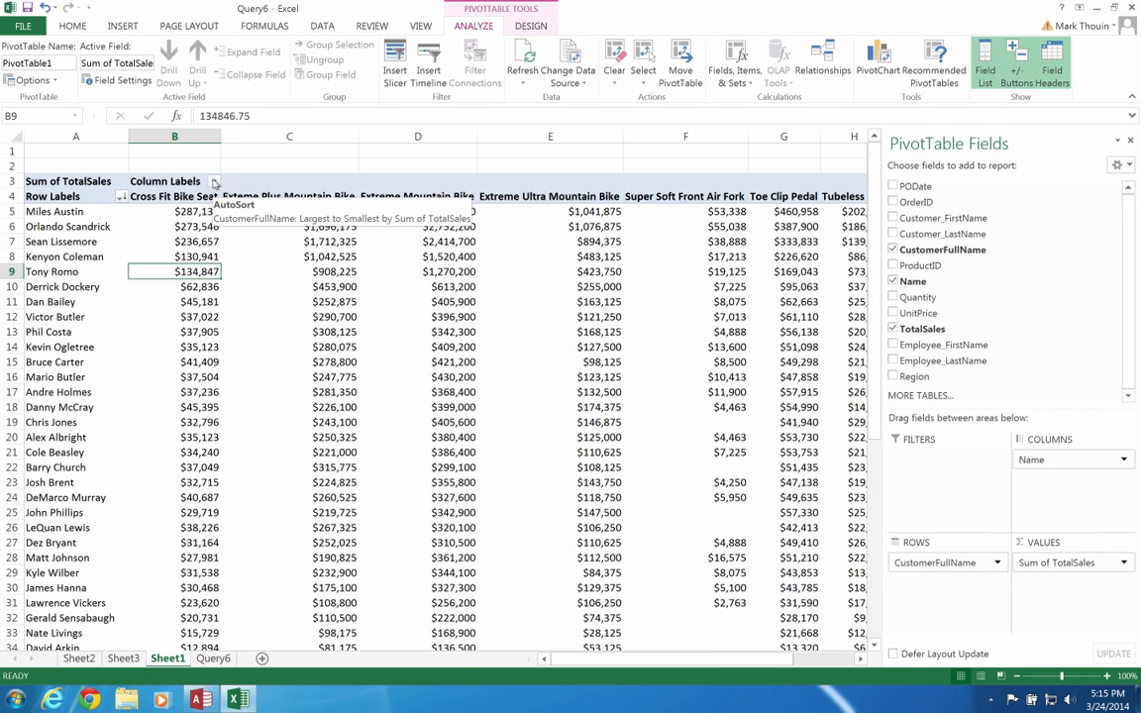
pyautogui.click(214, 182)
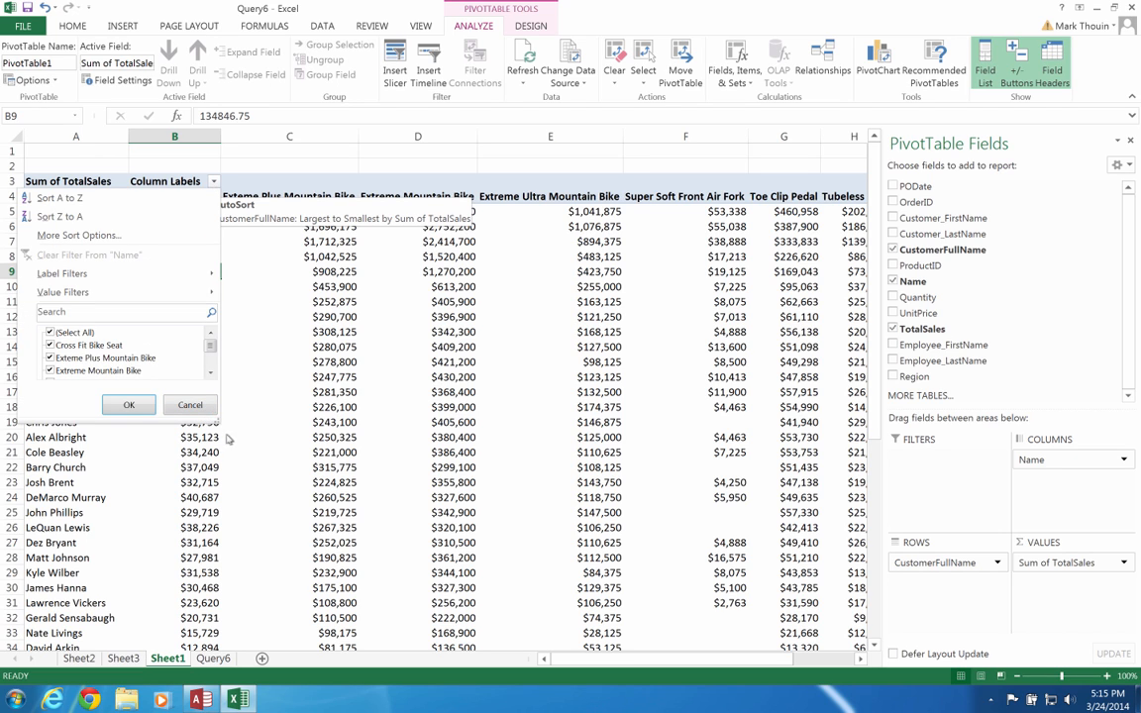
pyautogui.moveTo(214, 421); pyautogui.dragTo(319, 517)
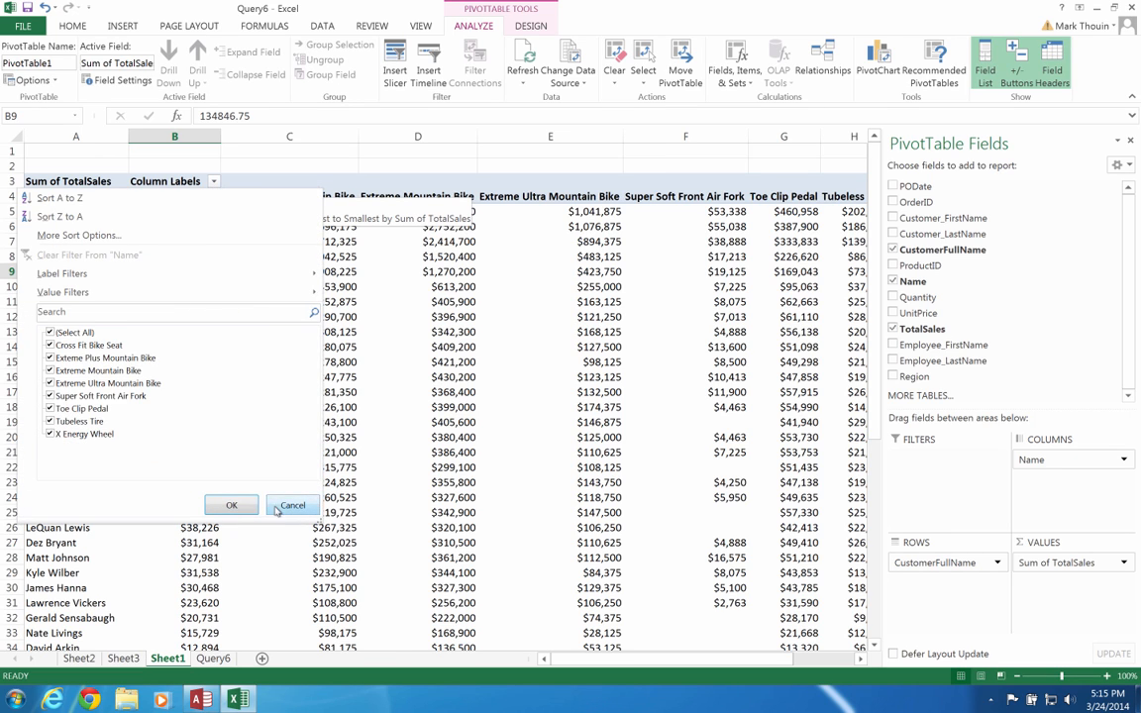
pyautogui.click(49, 333)
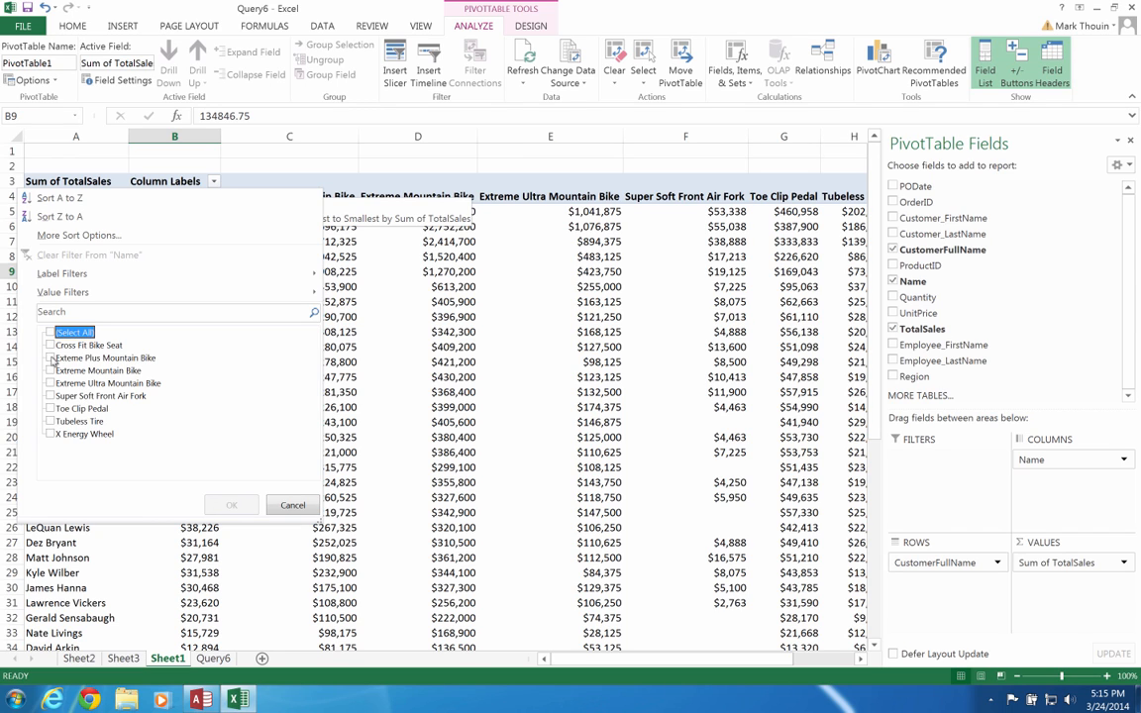
pyautogui.click(49, 358)
pyautogui.click(49, 370)
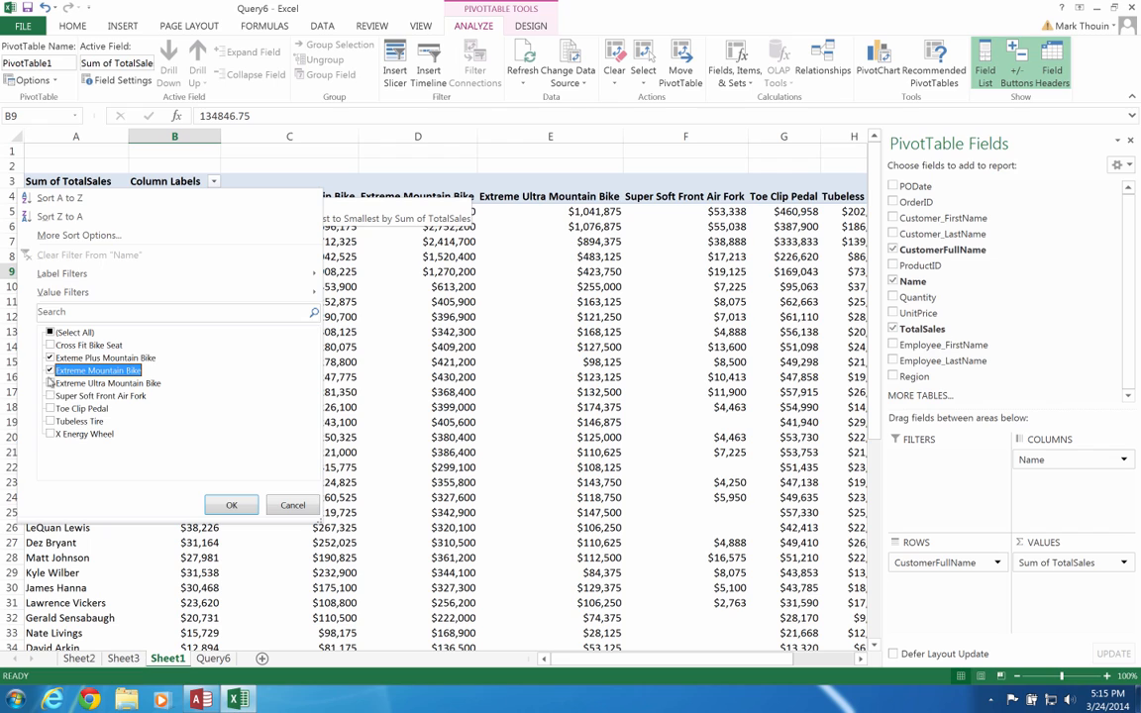
pyautogui.click(49, 384)
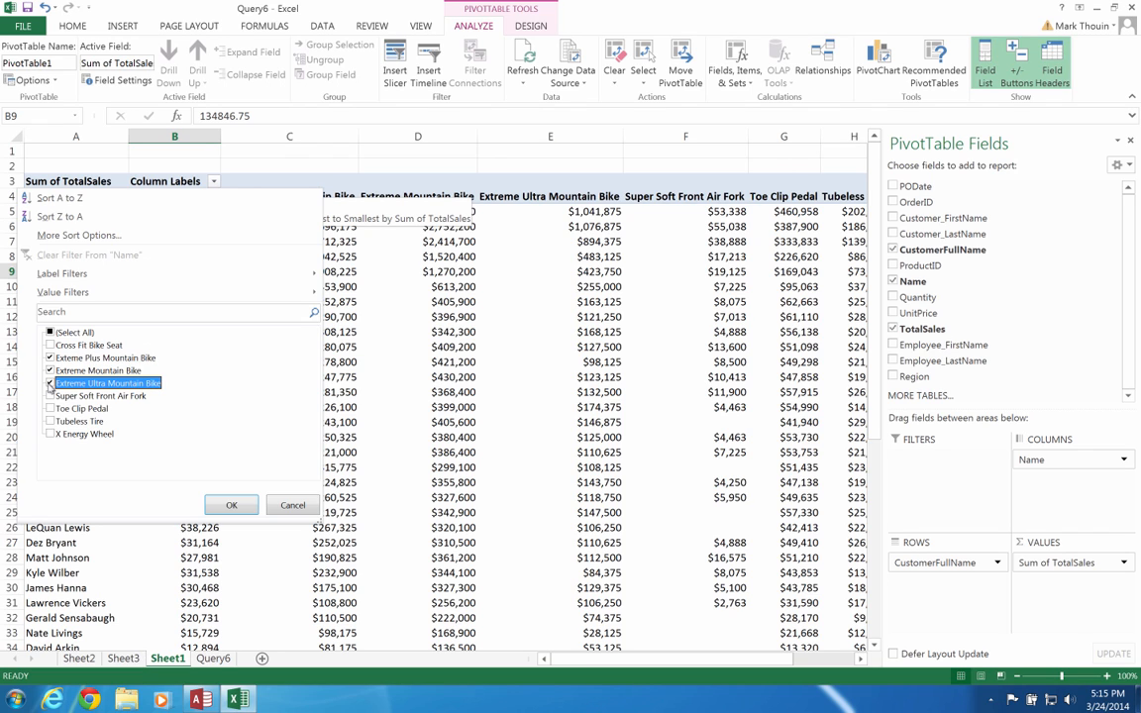
pyautogui.click(232, 506)
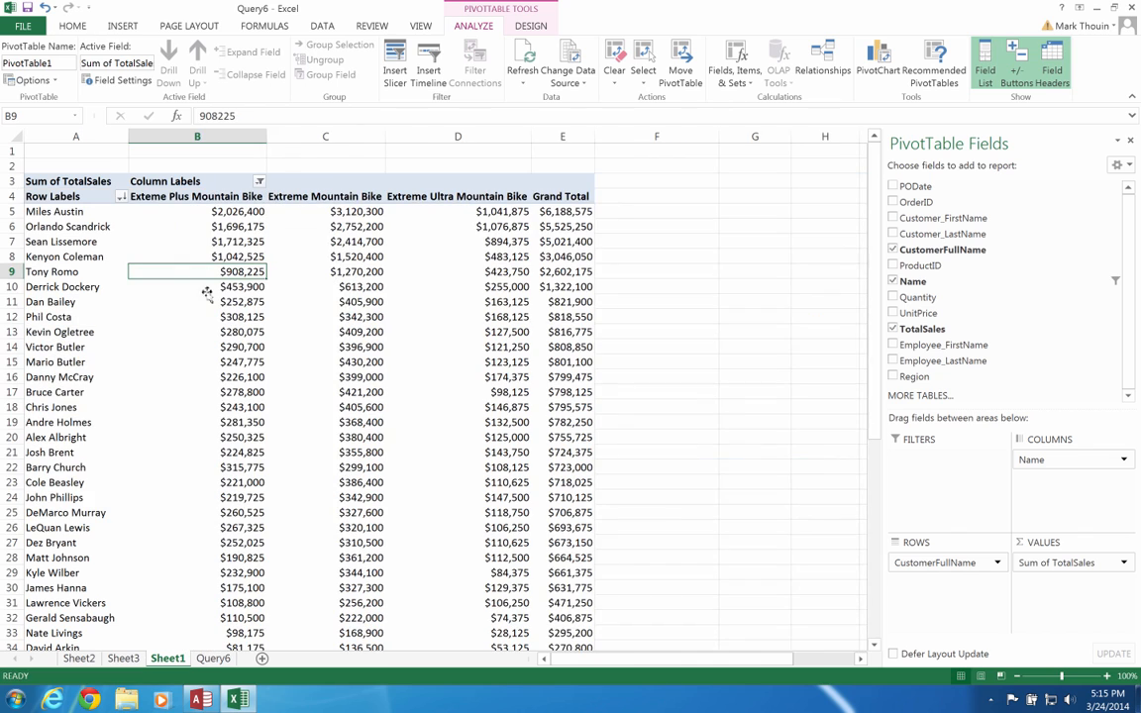
# Examine the product selection and the label filter conditions available for the column labels, and leave without applying any
pyautogui.click(259, 184)
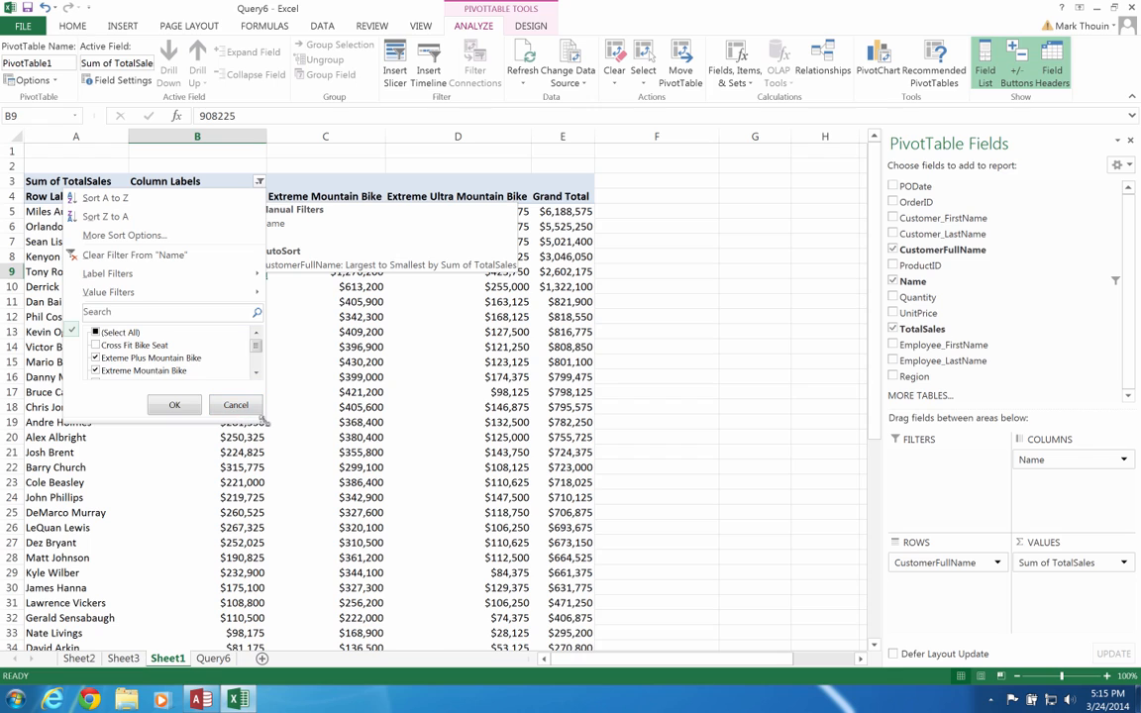
pyautogui.moveTo(263, 420); pyautogui.dragTo(323, 496)
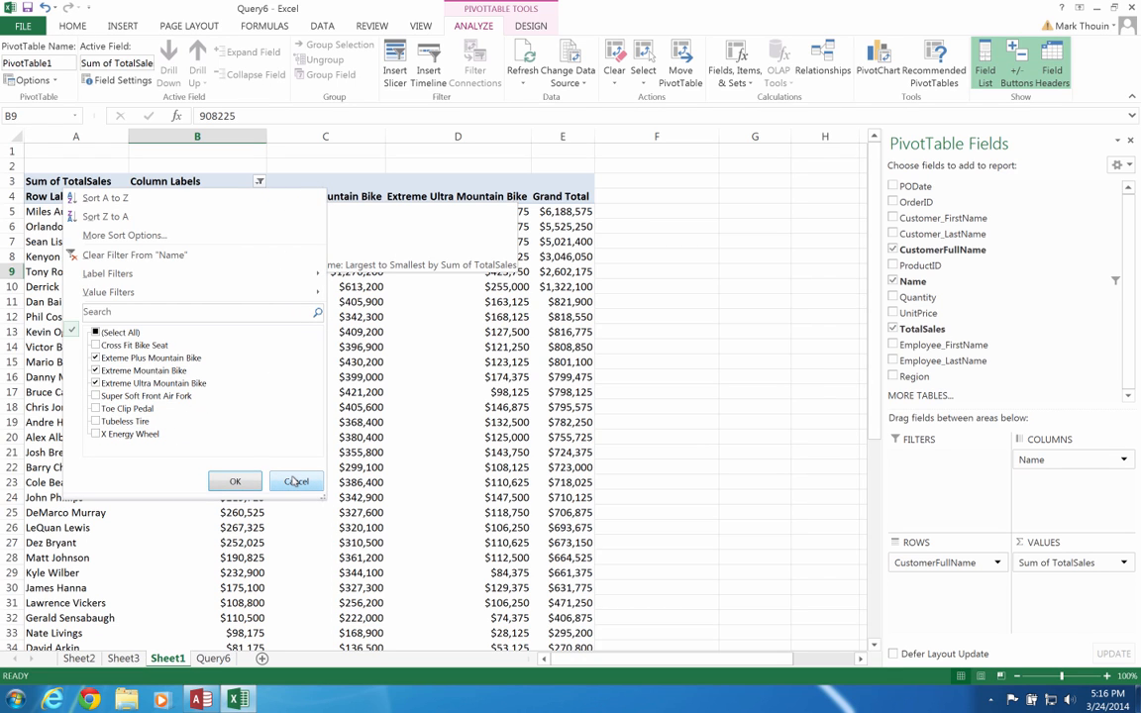
pyautogui.moveTo(189, 292)
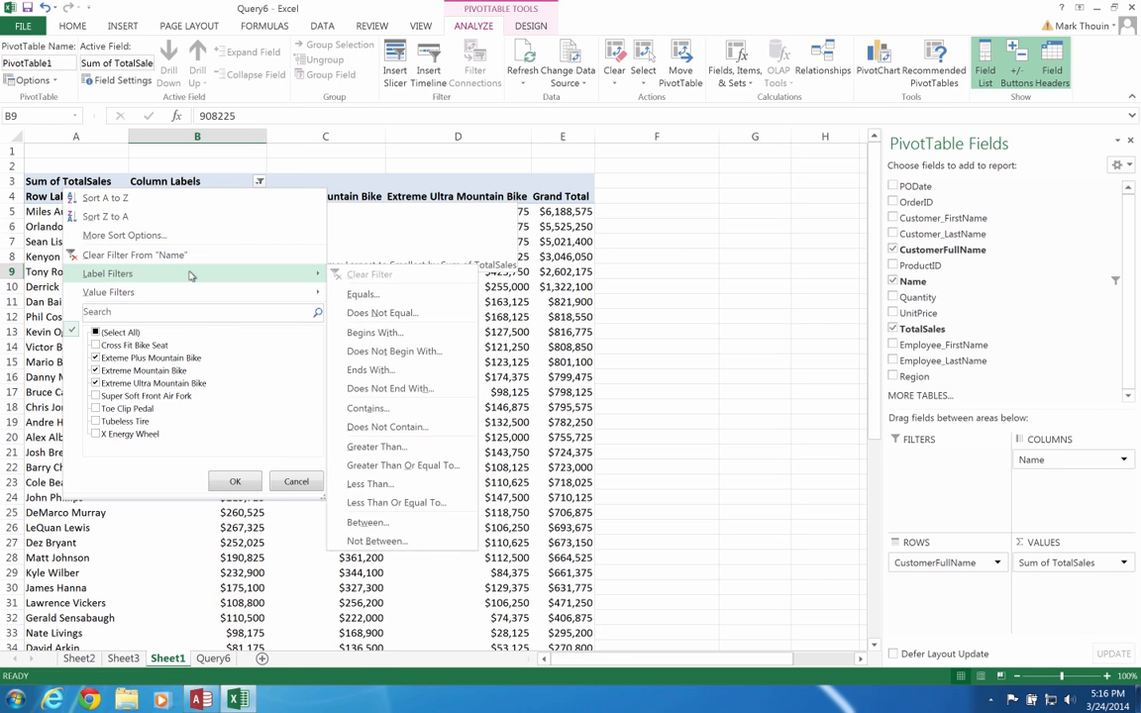
pyautogui.click(295, 482)
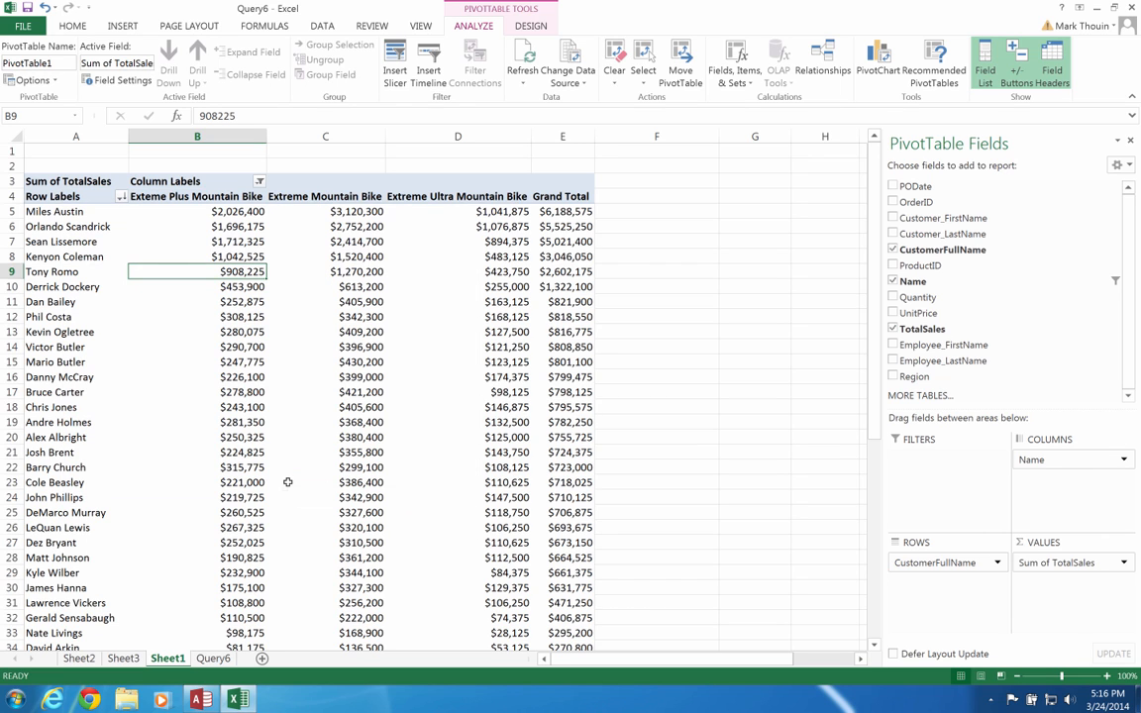